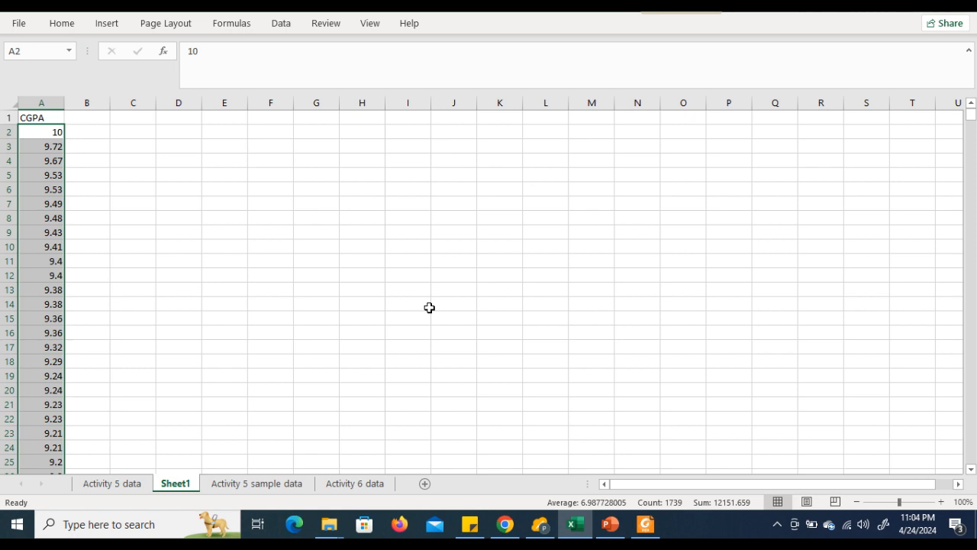
Switch to the Activity 5 PowerPoint presentation and handwrite X ~ N(μ, σ²) in blue ink near the top of slide 2.
{"action": "left_click", "coordinate": [617, 534]}
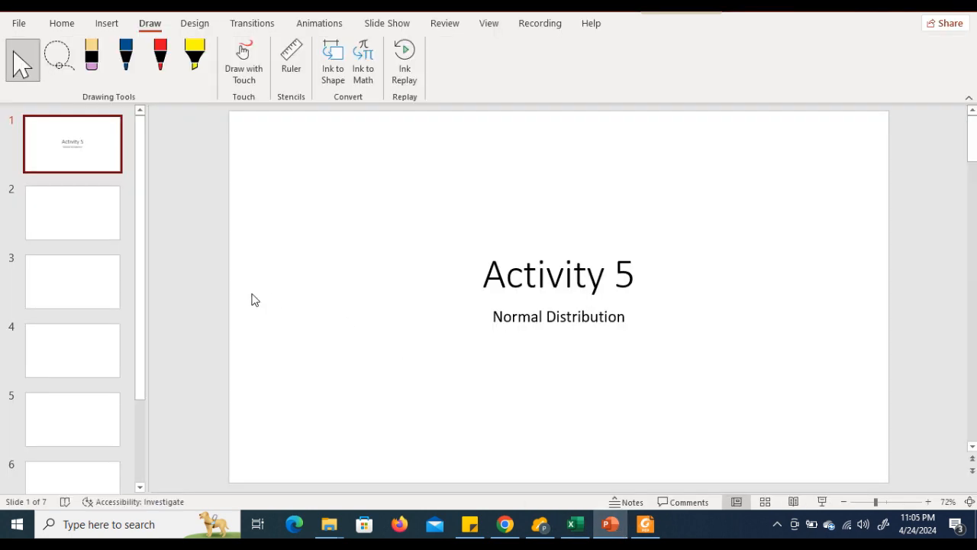
{"action": "left_click", "coordinate": [99, 223]}
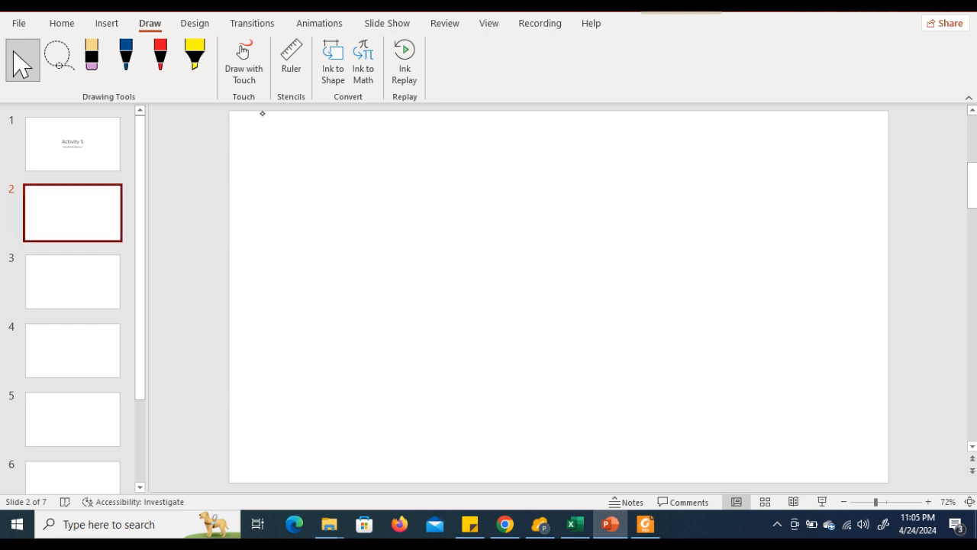
{"action": "left_click", "coordinate": [126, 57]}
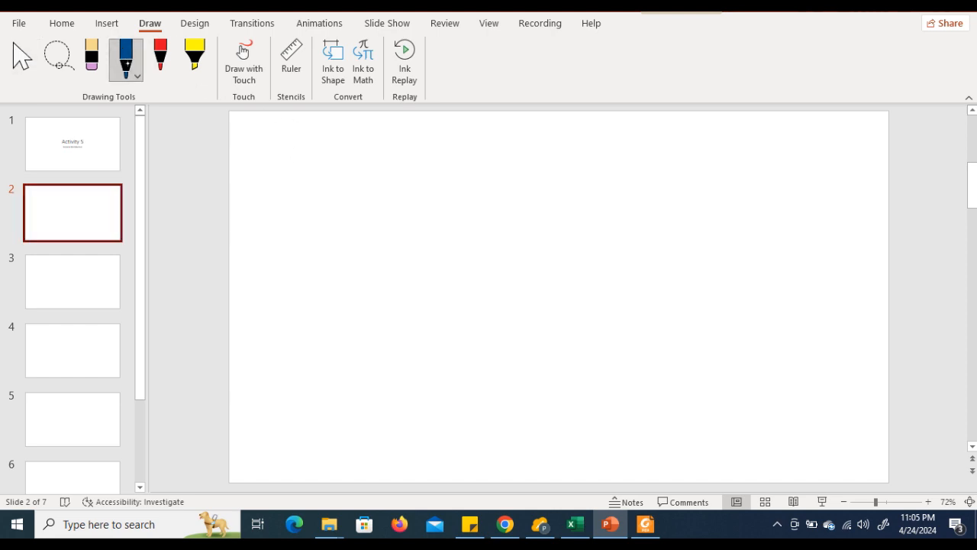
{"action": "mouse_move", "coordinate": [325, 152]}
{"action": "left_mouse_down"}
{"action": "mouse_move", "coordinate": [341, 168]}
{"action": "mouse_move", "coordinate": [323, 168]}
{"action": "mouse_move", "coordinate": [367, 159]}
{"action": "mouse_move", "coordinate": [380, 171]}
{"action": "mouse_move", "coordinate": [398, 153]}
{"action": "mouse_move", "coordinate": [405, 171]}
{"action": "mouse_move", "coordinate": [448, 157]}
{"action": "mouse_move", "coordinate": [451, 171]}
{"action": "left_mouse_up"}
Annotate μ as "mean" and σ² as "variance" with small arrows in red ink above the notation.
{"action": "left_click", "coordinate": [160, 58]}
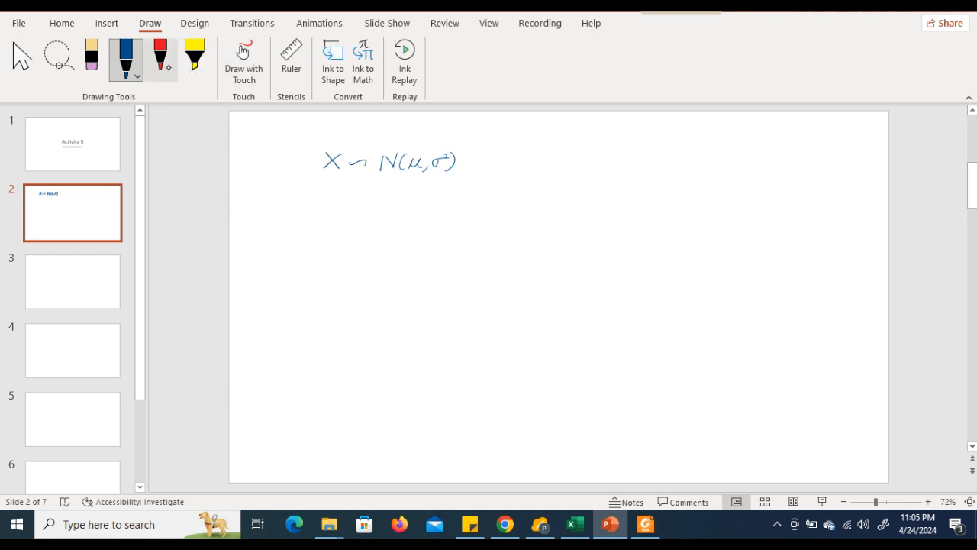
{"action": "left_click_drag", "start_coordinate": [415, 149], "coordinate": [434, 137]}
{"action": "mouse_move", "coordinate": [436, 134]}
{"action": "left_mouse_down"}
{"action": "mouse_move", "coordinate": [467, 147]}
{"action": "mouse_move", "coordinate": [481, 136]}
{"action": "mouse_move", "coordinate": [531, 139]}
{"action": "left_mouse_up"}
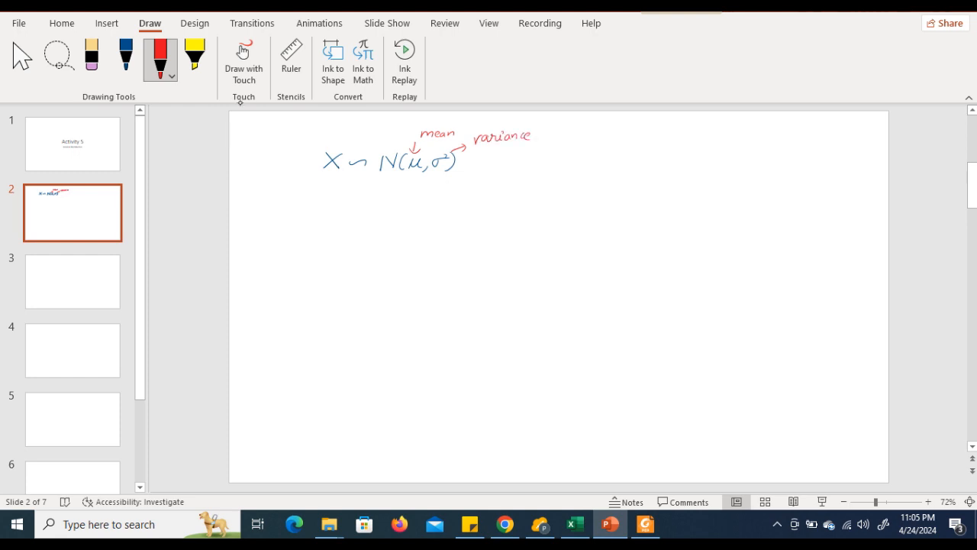
Handwrite the density f(x) = 1/(√(2π)σ) e^(-1/(2σ²)(x-μ)²), -∞ < x < ∞ in red below the notation.
{"action": "mouse_move", "coordinate": [333, 195]}
{"action": "left_mouse_down"}
{"action": "mouse_move", "coordinate": [325, 215]}
{"action": "mouse_move", "coordinate": [335, 204]}
{"action": "left_mouse_up"}
{"action": "left_click_drag", "start_coordinate": [344, 198], "coordinate": [348, 206]}
{"action": "left_click_drag", "start_coordinate": [353, 201], "coordinate": [359, 209]}
{"action": "mouse_move", "coordinate": [366, 203]}
{"action": "left_mouse_down"}
{"action": "mouse_move", "coordinate": [413, 206]}
{"action": "mouse_move", "coordinate": [394, 226]}
{"action": "mouse_move", "coordinate": [408, 219]}
{"action": "mouse_move", "coordinate": [403, 226]}
{"action": "left_mouse_up"}
{"action": "mouse_move", "coordinate": [413, 220]}
{"action": "left_mouse_down"}
{"action": "mouse_move", "coordinate": [447, 204]}
{"action": "mouse_move", "coordinate": [448, 213]}
{"action": "mouse_move", "coordinate": [449, 195]}
{"action": "mouse_move", "coordinate": [468, 197]}
{"action": "left_mouse_up"}
{"action": "mouse_move", "coordinate": [469, 196]}
{"action": "left_mouse_down"}
{"action": "mouse_move", "coordinate": [517, 186]}
{"action": "mouse_move", "coordinate": [519, 197]}
{"action": "mouse_move", "coordinate": [530, 186]}
{"action": "mouse_move", "coordinate": [545, 220]}
{"action": "left_mouse_up"}
{"action": "left_click_drag", "start_coordinate": [593, 200], "coordinate": [632, 201]}
{"action": "mouse_move", "coordinate": [658, 193]}
{"action": "left_mouse_down"}
{"action": "mouse_move", "coordinate": [658, 202]}
{"action": "mouse_move", "coordinate": [684, 194]}
{"action": "mouse_move", "coordinate": [666, 196]}
{"action": "left_mouse_up"}
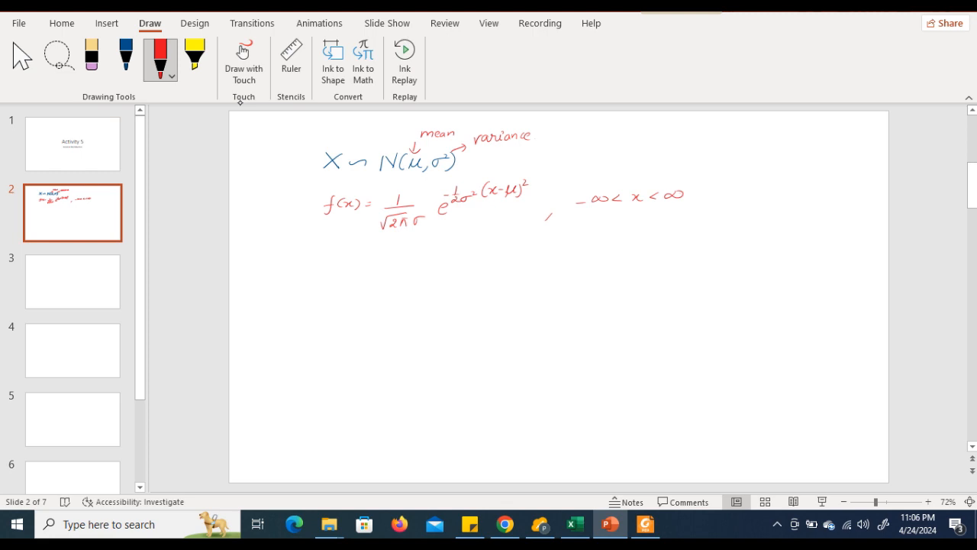
Sketch a red bell curve over a horizontal axis in the lower right of the slide, with a vertical centre line labelled μ.
{"action": "mouse_move", "coordinate": [601, 351]}
{"action": "left_mouse_down"}
{"action": "mouse_move", "coordinate": [661, 327]}
{"action": "mouse_move", "coordinate": [684, 265]}
{"action": "mouse_move", "coordinate": [720, 267]}
{"action": "mouse_move", "coordinate": [768, 335]}
{"action": "mouse_move", "coordinate": [832, 339]}
{"action": "left_mouse_up"}
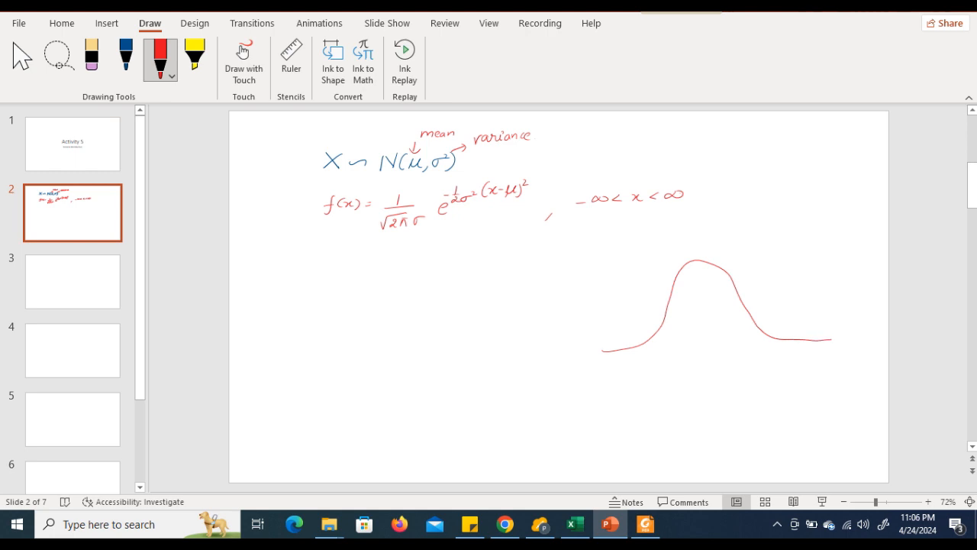
{"action": "left_click_drag", "start_coordinate": [601, 356], "coordinate": [825, 345]}
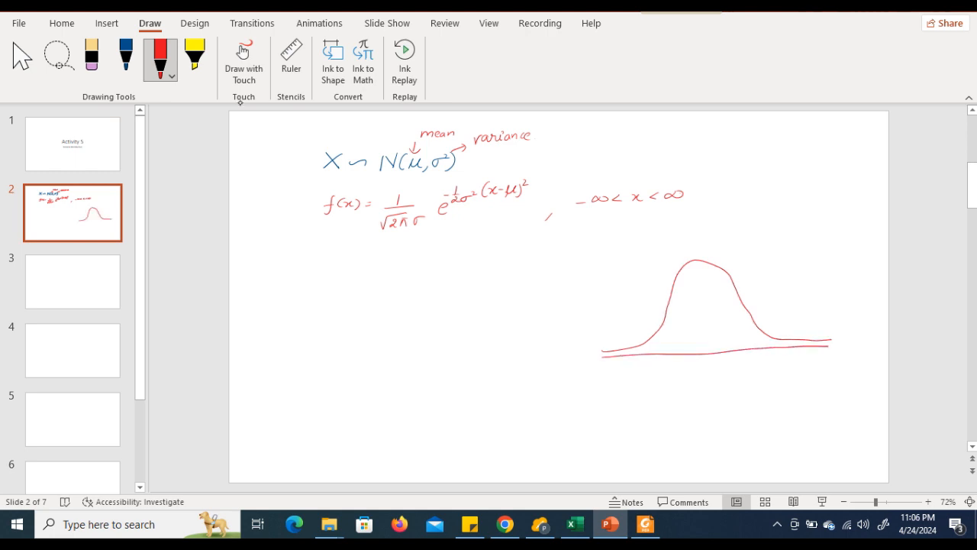
{"action": "mouse_move", "coordinate": [701, 262]}
{"action": "left_mouse_down"}
{"action": "mouse_move", "coordinate": [693, 373]}
{"action": "mouse_move", "coordinate": [709, 364]}
{"action": "mouse_move", "coordinate": [711, 371]}
{"action": "left_mouse_up"}
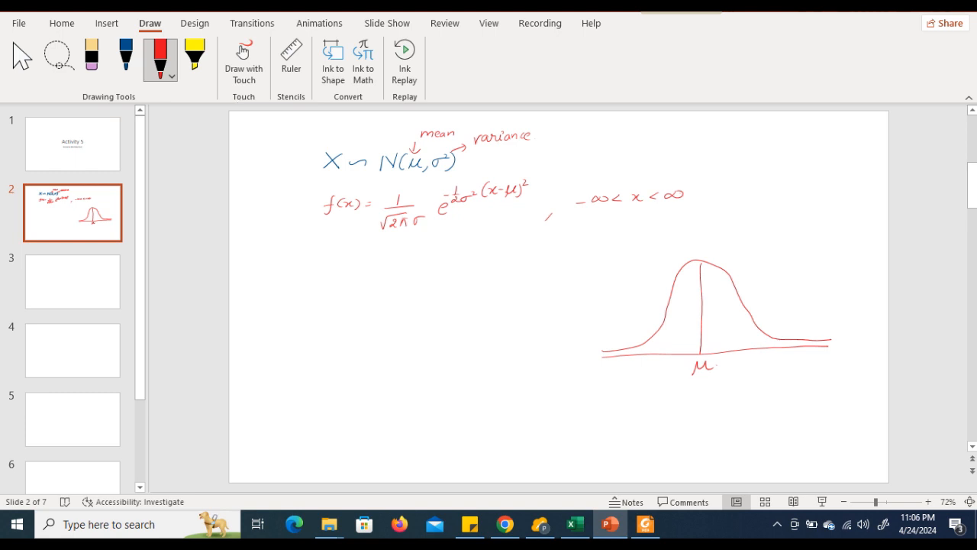
Add arrowheads to both ends of the red curve's axis and label them -∞ and ∞.
{"action": "mouse_move", "coordinate": [603, 354]}
{"action": "left_mouse_down"}
{"action": "mouse_move", "coordinate": [588, 358]}
{"action": "mouse_move", "coordinate": [605, 360]}
{"action": "left_mouse_up"}
{"action": "mouse_move", "coordinate": [816, 346]}
{"action": "left_mouse_down"}
{"action": "mouse_move", "coordinate": [832, 348]}
{"action": "mouse_move", "coordinate": [825, 345]}
{"action": "left_mouse_up"}
{"action": "left_click_drag", "start_coordinate": [581, 367], "coordinate": [588, 366]}
{"action": "left_click_drag", "start_coordinate": [592, 365], "coordinate": [604, 365]}
{"action": "left_click_drag", "start_coordinate": [823, 357], "coordinate": [837, 355]}
Handwrite P(a ≤ X ≤ b) in red below the density formula and circle its X in blue.
{"action": "mouse_move", "coordinate": [294, 262]}
{"action": "left_mouse_down"}
{"action": "mouse_move", "coordinate": [293, 280]}
{"action": "mouse_move", "coordinate": [374, 269]}
{"action": "left_mouse_up"}
{"action": "left_click_drag", "start_coordinate": [367, 271], "coordinate": [395, 273]}
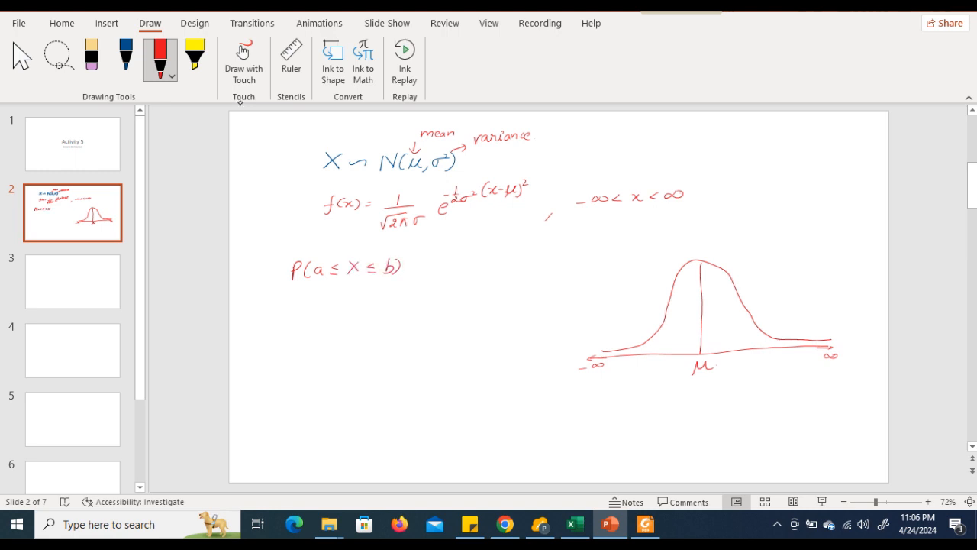
{"action": "left_click", "coordinate": [126, 57]}
{"action": "mouse_move", "coordinate": [355, 255]}
{"action": "left_mouse_down"}
{"action": "mouse_move", "coordinate": [362, 276]}
{"action": "mouse_move", "coordinate": [359, 256]}
{"action": "left_mouse_up"}
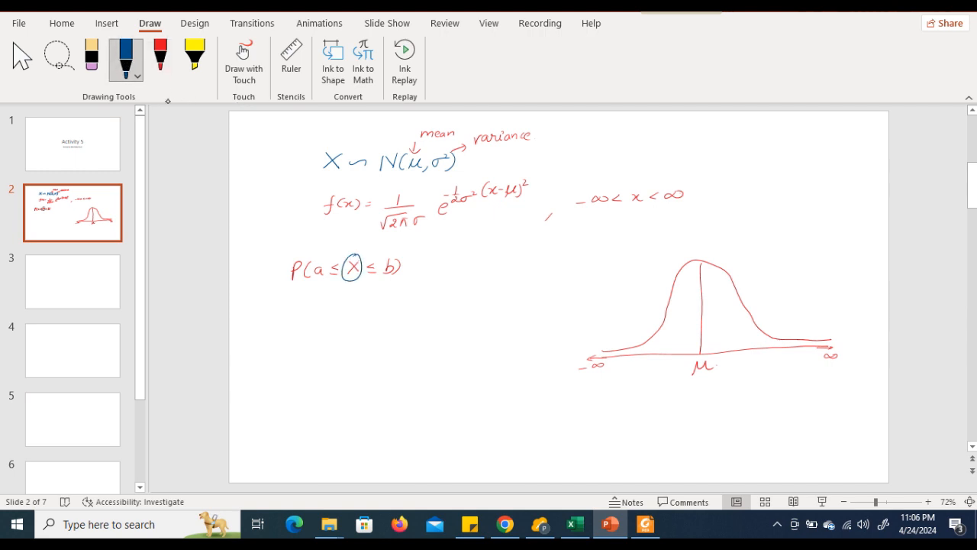
{"action": "left_click_drag", "start_coordinate": [696, 163], "coordinate": [690, 173]}
{"action": "left_click", "coordinate": [91, 57]}
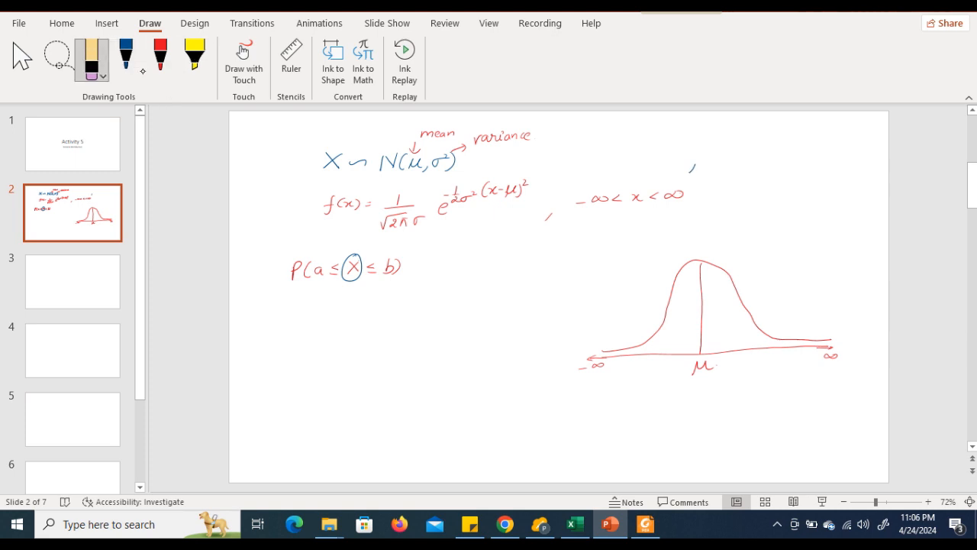
{"action": "left_click", "coordinate": [693, 168]}
Handwrite the standardization Z = (X-μ)/σ ~ N(0,1) in blue below the probability expression.
{"action": "left_click", "coordinate": [126, 58]}
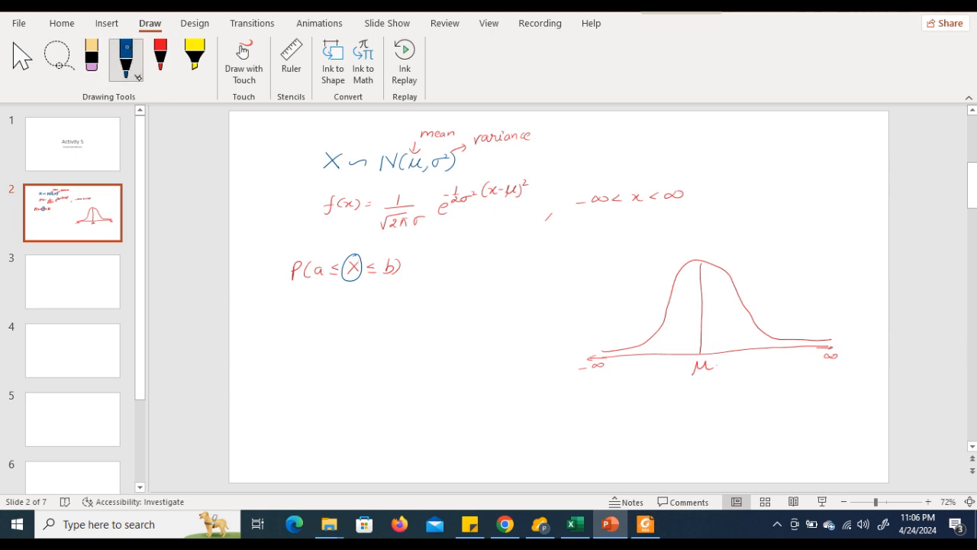
{"action": "mouse_move", "coordinate": [316, 339]}
{"action": "left_mouse_down"}
{"action": "mouse_move", "coordinate": [319, 351]}
{"action": "mouse_move", "coordinate": [382, 338]}
{"action": "mouse_move", "coordinate": [381, 354]}
{"action": "mouse_move", "coordinate": [365, 362]}
{"action": "mouse_move", "coordinate": [449, 335]}
{"action": "mouse_move", "coordinate": [457, 348]}
{"action": "mouse_move", "coordinate": [463, 337]}
{"action": "mouse_move", "coordinate": [479, 348]}
{"action": "left_mouse_up"}
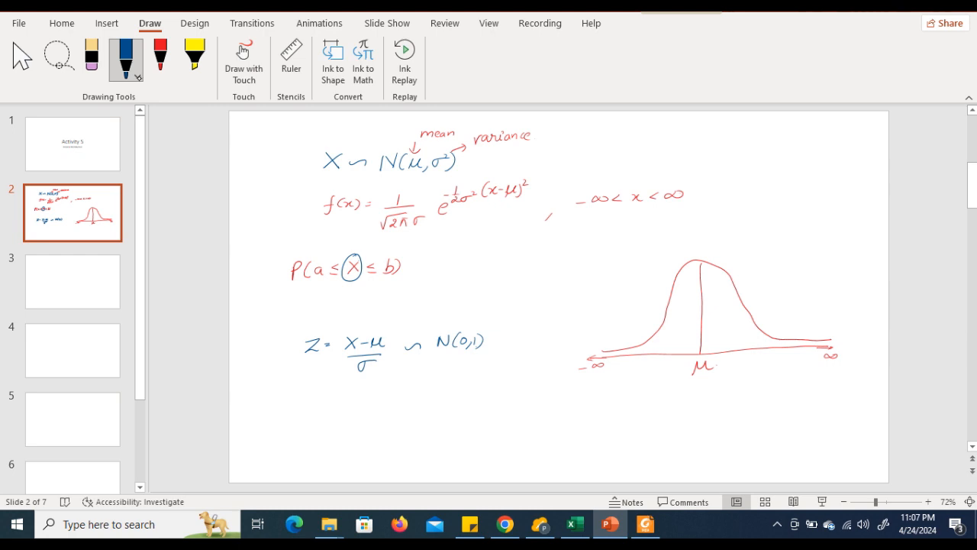
Label the red curve's axis X and mark a blue vertical line labelled σ on each side of μ.
{"action": "mouse_move", "coordinate": [794, 358]}
{"action": "left_mouse_down"}
{"action": "mouse_move", "coordinate": [803, 367]}
{"action": "mouse_move", "coordinate": [792, 369]}
{"action": "left_mouse_up"}
{"action": "mouse_move", "coordinate": [663, 322]}
{"action": "left_mouse_down"}
{"action": "mouse_move", "coordinate": [652, 369]}
{"action": "mouse_move", "coordinate": [663, 363]}
{"action": "left_mouse_up"}
{"action": "mouse_move", "coordinate": [750, 324]}
{"action": "left_mouse_down"}
{"action": "mouse_move", "coordinate": [746, 352]}
{"action": "mouse_move", "coordinate": [762, 358]}
{"action": "left_mouse_up"}
{"action": "mouse_move", "coordinate": [623, 456]}
{"action": "left_mouse_down"}
{"action": "mouse_move", "coordinate": [653, 450]}
{"action": "mouse_move", "coordinate": [691, 391]}
{"action": "mouse_move", "coordinate": [724, 430]}
{"action": "left_mouse_up"}
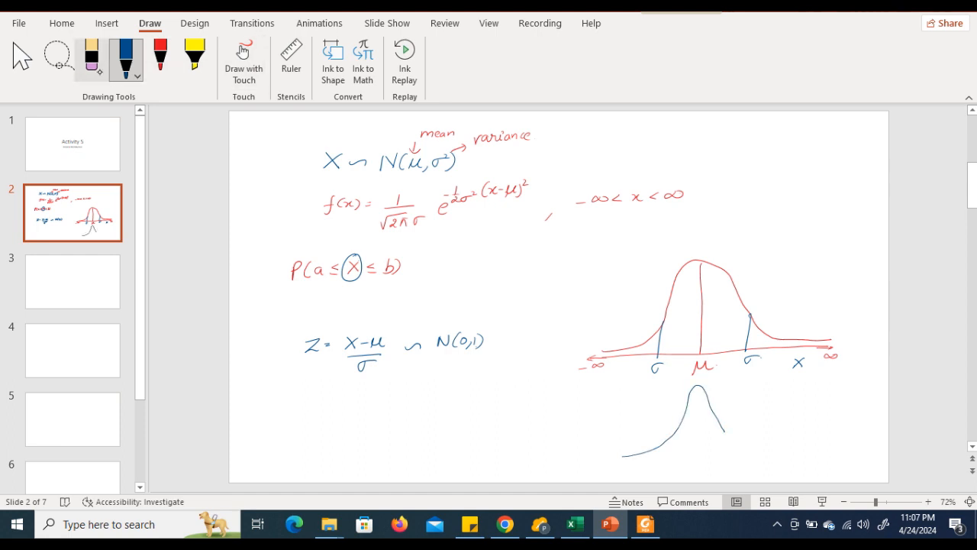
{"action": "left_click", "coordinate": [91, 57]}
{"action": "left_click", "coordinate": [681, 421]}
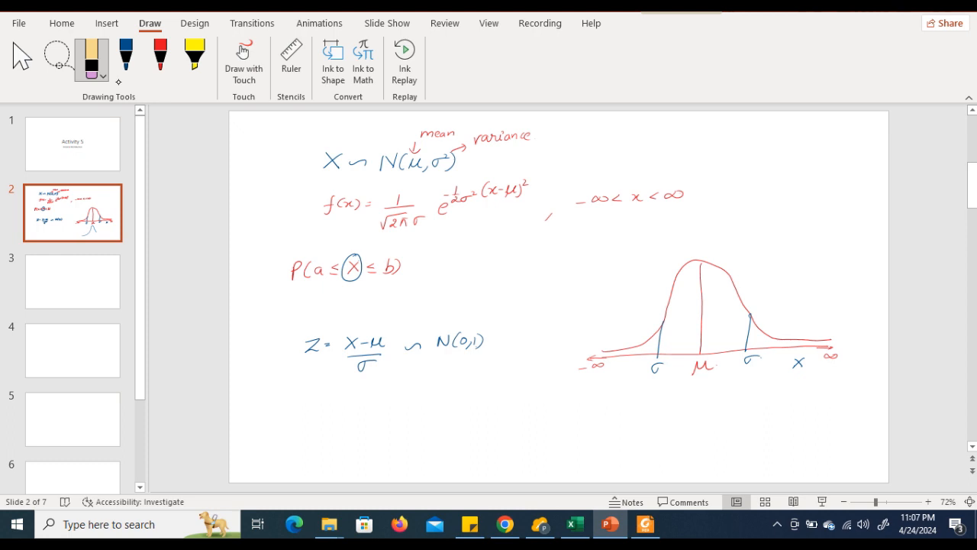
Draw a blue bell curve below the red one with a horizontal axis, a centre line labelled 0 and a left arrow labelled -∞.
{"action": "left_click", "coordinate": [124, 61]}
{"action": "mouse_move", "coordinate": [625, 448]}
{"action": "left_mouse_down"}
{"action": "mouse_move", "coordinate": [654, 439]}
{"action": "mouse_move", "coordinate": [697, 385]}
{"action": "mouse_move", "coordinate": [742, 435]}
{"action": "mouse_move", "coordinate": [784, 441]}
{"action": "left_mouse_up"}
{"action": "left_click_drag", "start_coordinate": [623, 460], "coordinate": [780, 455]}
{"action": "left_click_drag", "start_coordinate": [699, 384], "coordinate": [696, 463]}
{"action": "mouse_move", "coordinate": [629, 461]}
{"action": "left_mouse_down"}
{"action": "mouse_move", "coordinate": [613, 458]}
{"action": "mouse_move", "coordinate": [623, 467]}
{"action": "left_mouse_up"}
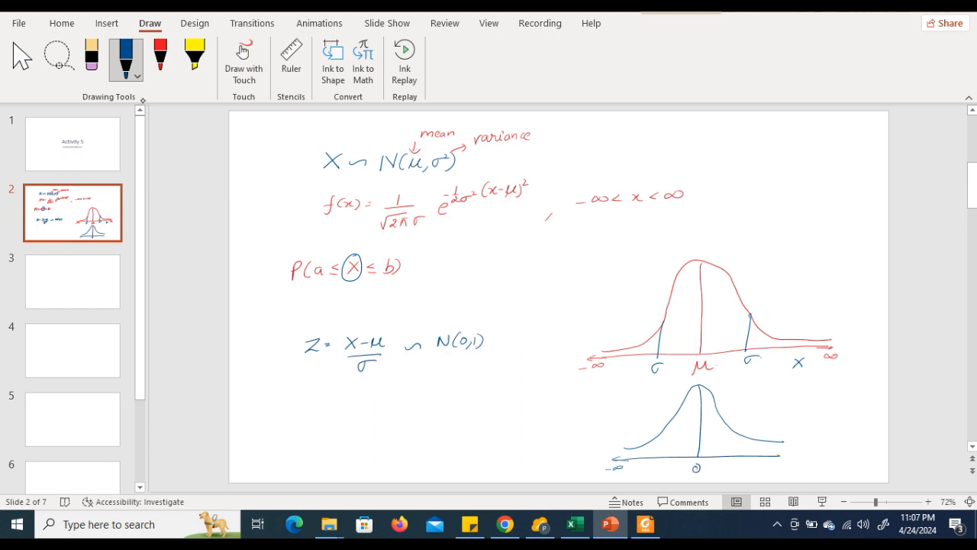
Extend the blue curve and axis to ∞, mark -3 and 3 on the axis, and write 99.73% under the curve.
{"action": "left_click_drag", "start_coordinate": [778, 456], "coordinate": [813, 457]}
{"action": "left_click_drag", "start_coordinate": [760, 440], "coordinate": [809, 448]}
{"action": "left_click_drag", "start_coordinate": [832, 462], "coordinate": [839, 457]}
{"action": "left_click_drag", "start_coordinate": [806, 449], "coordinate": [805, 457]}
{"action": "left_click_drag", "start_coordinate": [684, 442], "coordinate": [681, 450]}
{"action": "mouse_move", "coordinate": [689, 442]}
{"action": "left_mouse_down"}
{"action": "mouse_move", "coordinate": [686, 451]}
{"action": "mouse_move", "coordinate": [720, 450]}
{"action": "left_mouse_up"}
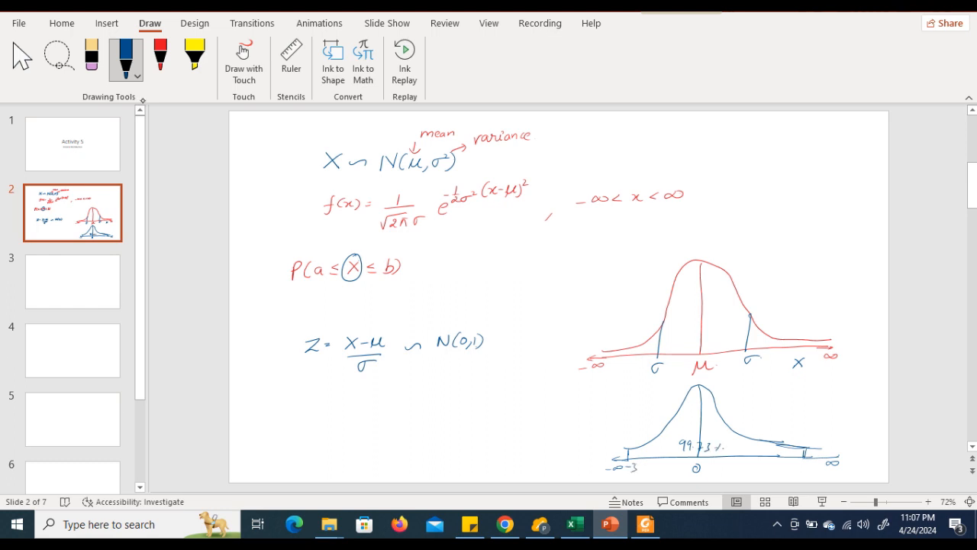
{"action": "left_click_drag", "start_coordinate": [798, 462], "coordinate": [798, 469]}
Box the Z formula and continue the P(a ≤ X ≤ b) line in blue with = P((a-μ)/σ ≤ (X-μ)/σ ≤ (b-μ)/σ).
{"action": "mouse_move", "coordinate": [291, 368]}
{"action": "left_mouse_down"}
{"action": "mouse_move", "coordinate": [295, 334]}
{"action": "mouse_move", "coordinate": [440, 320]}
{"action": "mouse_move", "coordinate": [494, 335]}
{"action": "mouse_move", "coordinate": [338, 380]}
{"action": "mouse_move", "coordinate": [288, 380]}
{"action": "left_mouse_up"}
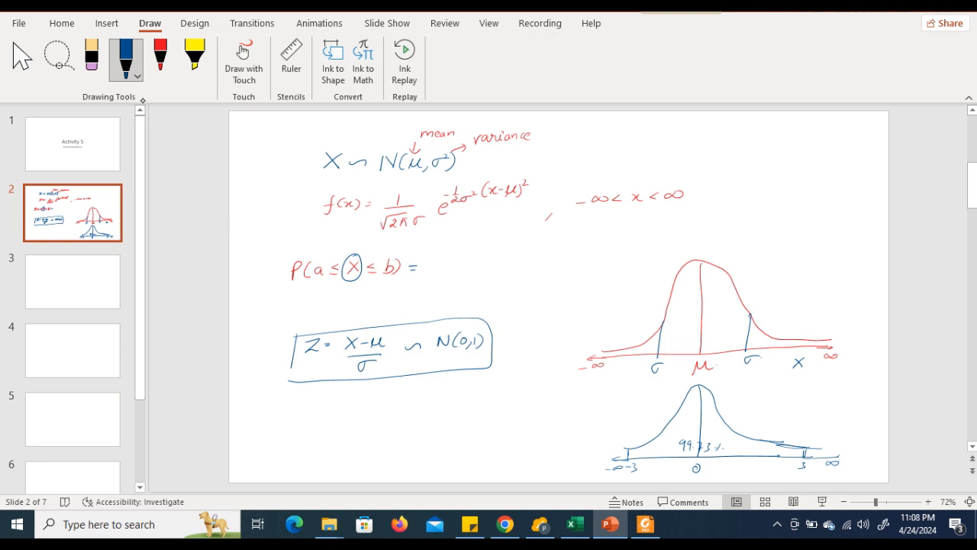
{"action": "mouse_move", "coordinate": [439, 273]}
{"action": "left_mouse_down"}
{"action": "mouse_move", "coordinate": [440, 263]}
{"action": "mouse_move", "coordinate": [455, 273]}
{"action": "left_mouse_up"}
{"action": "mouse_move", "coordinate": [466, 253]}
{"action": "left_mouse_down"}
{"action": "mouse_move", "coordinate": [467, 263]}
{"action": "mouse_move", "coordinate": [475, 255]}
{"action": "left_mouse_up"}
{"action": "mouse_move", "coordinate": [480, 262]}
{"action": "left_mouse_down"}
{"action": "mouse_move", "coordinate": [482, 250]}
{"action": "mouse_move", "coordinate": [490, 251]}
{"action": "mouse_move", "coordinate": [484, 270]}
{"action": "mouse_move", "coordinate": [508, 259]}
{"action": "left_mouse_up"}
{"action": "left_click_drag", "start_coordinate": [502, 262], "coordinate": [528, 258]}
{"action": "mouse_move", "coordinate": [529, 248]}
{"action": "left_mouse_down"}
{"action": "mouse_move", "coordinate": [521, 257]}
{"action": "mouse_move", "coordinate": [540, 259]}
{"action": "left_mouse_up"}
{"action": "mouse_move", "coordinate": [542, 255]}
{"action": "left_mouse_down"}
{"action": "mouse_move", "coordinate": [553, 250]}
{"action": "mouse_move", "coordinate": [534, 271]}
{"action": "mouse_move", "coordinate": [569, 258]}
{"action": "left_mouse_up"}
{"action": "left_click_drag", "start_coordinate": [562, 262], "coordinate": [594, 253]}
{"action": "mouse_move", "coordinate": [598, 249]}
{"action": "left_mouse_down"}
{"action": "mouse_move", "coordinate": [599, 257]}
{"action": "mouse_move", "coordinate": [608, 250]}
{"action": "mouse_move", "coordinate": [598, 264]}
{"action": "left_mouse_up"}
{"action": "mouse_move", "coordinate": [592, 268]}
{"action": "left_mouse_down"}
{"action": "mouse_move", "coordinate": [586, 275]}
{"action": "mouse_move", "coordinate": [606, 273]}
{"action": "left_mouse_up"}
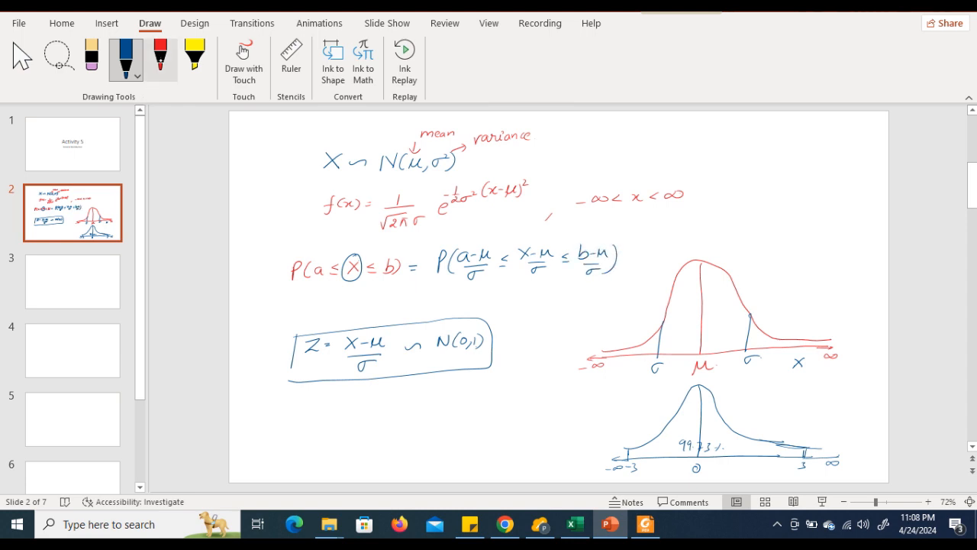
Circle (a-μ)/σ and (b-μ)/σ in red and label them A and B.
{"action": "left_click", "coordinate": [156, 75]}
{"action": "mouse_move", "coordinate": [491, 241]}
{"action": "left_mouse_down"}
{"action": "mouse_move", "coordinate": [462, 246]}
{"action": "mouse_move", "coordinate": [473, 289]}
{"action": "mouse_move", "coordinate": [494, 244]}
{"action": "mouse_move", "coordinate": [481, 224]}
{"action": "mouse_move", "coordinate": [485, 239]}
{"action": "left_mouse_up"}
{"action": "left_click_drag", "start_coordinate": [477, 234], "coordinate": [484, 233]}
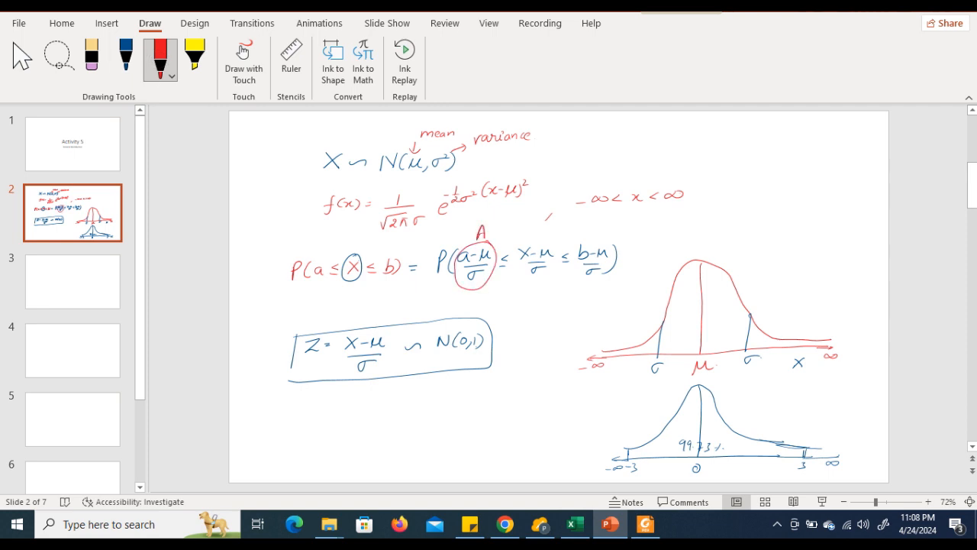
{"action": "mouse_move", "coordinate": [594, 240]}
{"action": "left_mouse_down"}
{"action": "mouse_move", "coordinate": [582, 281]}
{"action": "mouse_move", "coordinate": [612, 255]}
{"action": "mouse_move", "coordinate": [592, 240]}
{"action": "mouse_move", "coordinate": [595, 228]}
{"action": "mouse_move", "coordinate": [595, 237]}
{"action": "left_mouse_up"}
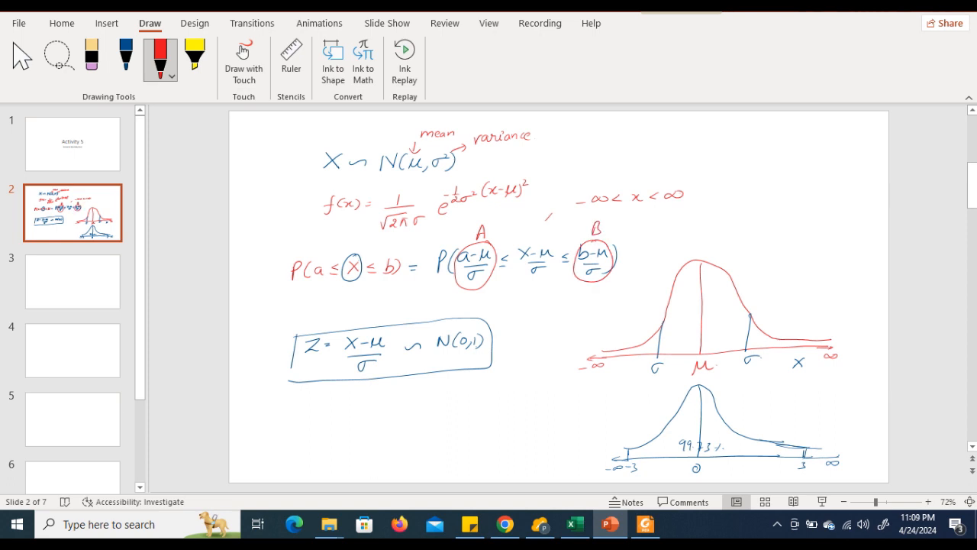
Handwrite = P(A ≤ Z ≤ B) in blue under the standardized probability expression.
{"action": "left_click", "coordinate": [126, 61]}
{"action": "left_click_drag", "start_coordinate": [445, 307], "coordinate": [450, 307]}
{"action": "left_click_drag", "start_coordinate": [444, 310], "coordinate": [471, 307]}
{"action": "mouse_move", "coordinate": [470, 297]}
{"action": "left_mouse_down"}
{"action": "mouse_move", "coordinate": [484, 307]}
{"action": "mouse_move", "coordinate": [519, 302]}
{"action": "left_mouse_up"}
{"action": "left_click_drag", "start_coordinate": [511, 304], "coordinate": [554, 300]}
{"action": "mouse_move", "coordinate": [547, 303]}
{"action": "left_mouse_down"}
{"action": "mouse_move", "coordinate": [575, 296]}
{"action": "mouse_move", "coordinate": [568, 306]}
{"action": "mouse_move", "coordinate": [579, 310]}
{"action": "left_mouse_up"}
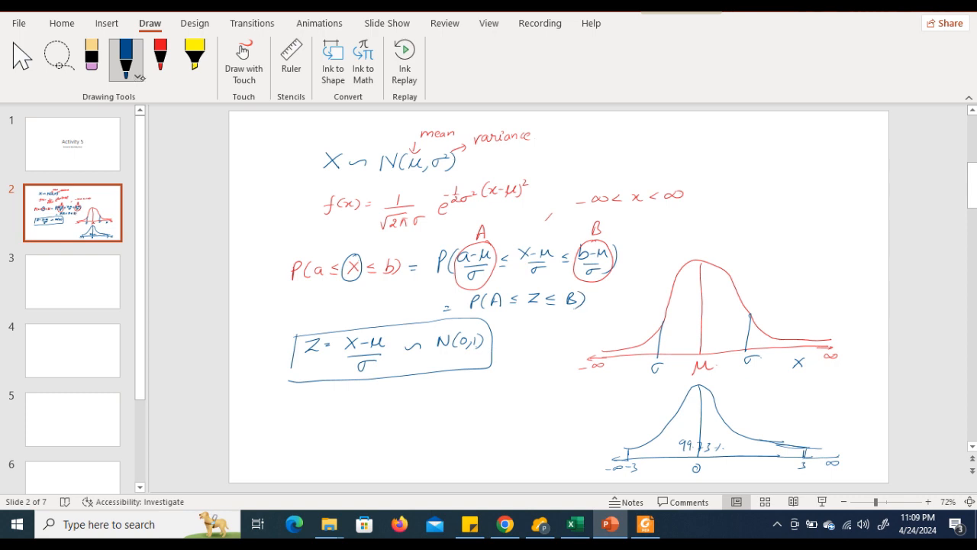
Mark A and B in red on the blue curve's axis and draw lines showing the ranges from -∞ up to each.
{"action": "left_click", "coordinate": [160, 55]}
{"action": "mouse_move", "coordinate": [650, 441]}
{"action": "left_mouse_down"}
{"action": "mouse_move", "coordinate": [646, 470]}
{"action": "mouse_move", "coordinate": [656, 469]}
{"action": "left_mouse_up"}
{"action": "left_click_drag", "start_coordinate": [648, 466], "coordinate": [654, 466]}
{"action": "left_click_drag", "start_coordinate": [752, 439], "coordinate": [751, 469]}
{"action": "left_click_drag", "start_coordinate": [752, 460], "coordinate": [752, 470]}
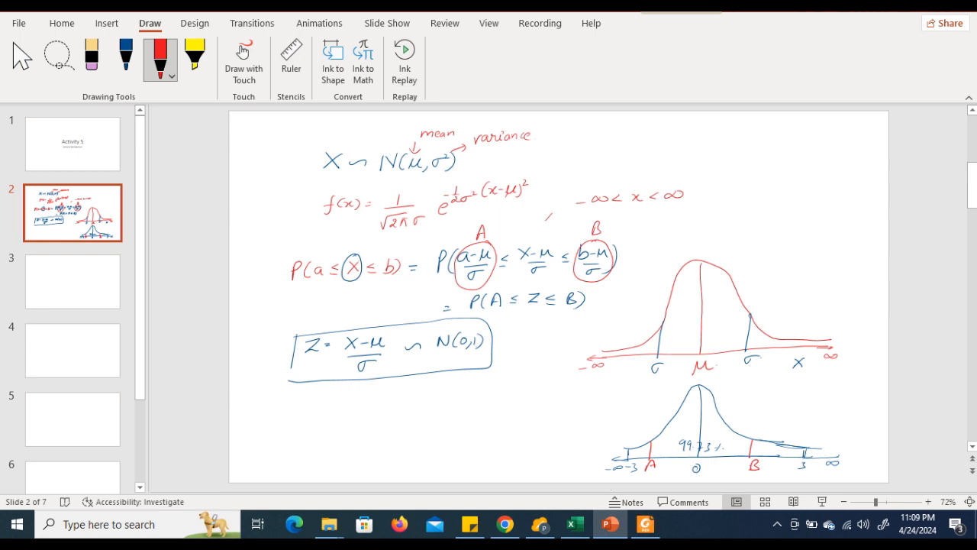
{"action": "left_click_drag", "start_coordinate": [608, 477], "coordinate": [733, 478]}
{"action": "left_click_drag", "start_coordinate": [615, 452], "coordinate": [650, 452]}
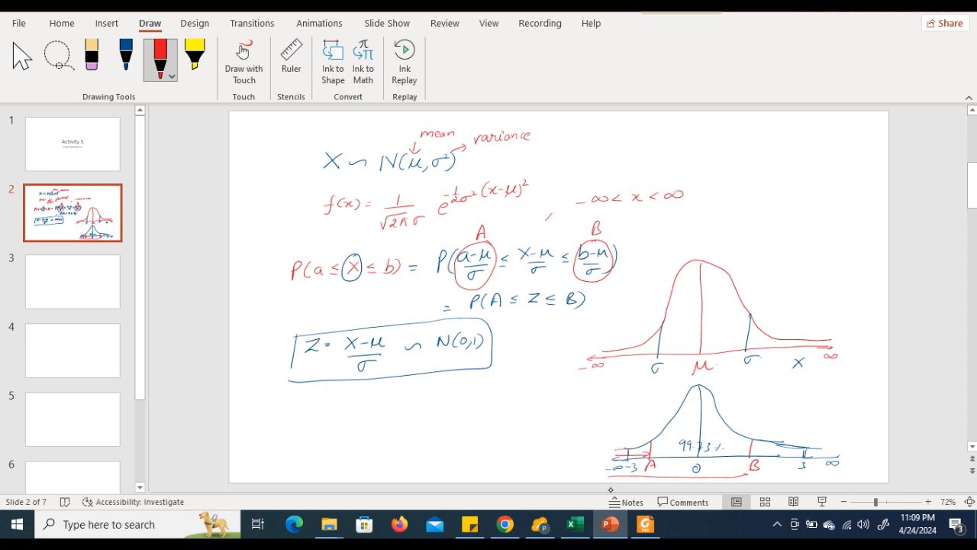
Handwrite = P(Z ≤ B) - P(Z ≤ A) in red below the P(A ≤ Z ≤ B) line.
{"action": "mouse_move", "coordinate": [498, 324]}
{"action": "left_mouse_down"}
{"action": "mouse_move", "coordinate": [524, 317]}
{"action": "mouse_move", "coordinate": [527, 329]}
{"action": "mouse_move", "coordinate": [556, 327]}
{"action": "left_mouse_up"}
{"action": "mouse_move", "coordinate": [564, 311]}
{"action": "left_mouse_down"}
{"action": "mouse_move", "coordinate": [565, 330]}
{"action": "mouse_move", "coordinate": [596, 325]}
{"action": "left_mouse_up"}
{"action": "mouse_move", "coordinate": [599, 316]}
{"action": "left_mouse_down"}
{"action": "mouse_move", "coordinate": [613, 323]}
{"action": "mouse_move", "coordinate": [624, 311]}
{"action": "mouse_move", "coordinate": [634, 325]}
{"action": "left_mouse_up"}
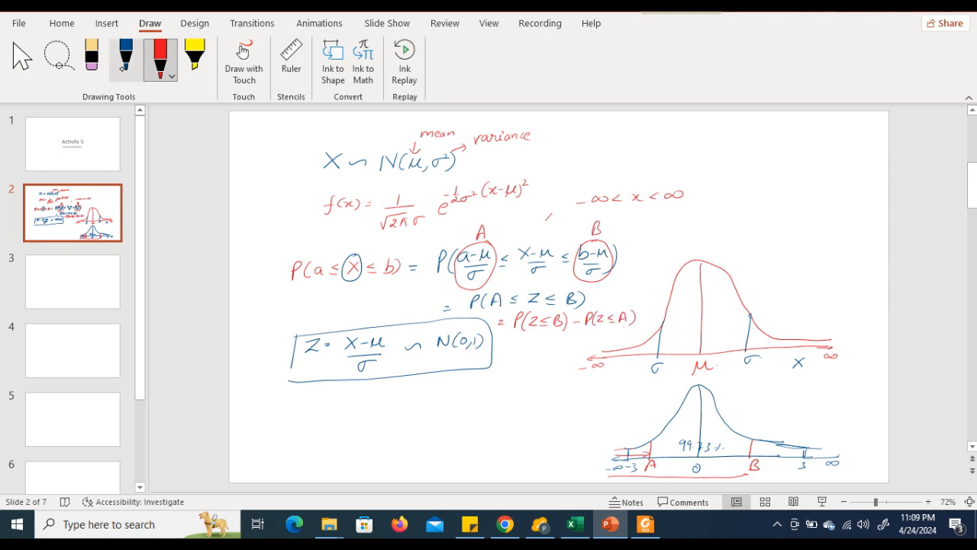
Circle P(Z ≤ B) in blue and write the circled definition F(x) = P(X ≤ x) in the slide's upper right corner.
{"action": "left_click", "coordinate": [126, 59]}
{"action": "mouse_move", "coordinate": [539, 306]}
{"action": "left_mouse_down"}
{"action": "mouse_move", "coordinate": [510, 321]}
{"action": "mouse_move", "coordinate": [539, 335]}
{"action": "mouse_move", "coordinate": [568, 327]}
{"action": "mouse_move", "coordinate": [562, 310]}
{"action": "left_mouse_up"}
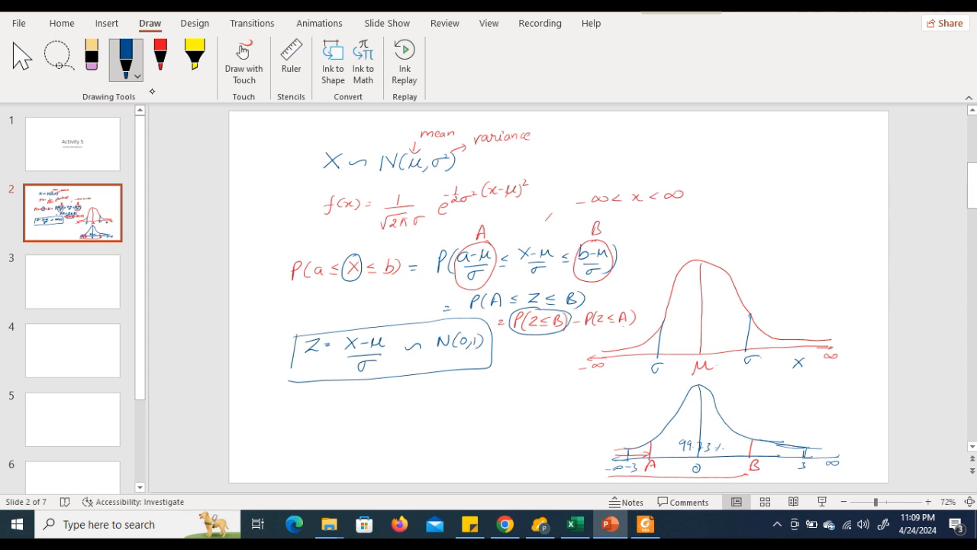
{"action": "mouse_move", "coordinate": [726, 133]}
{"action": "left_mouse_down"}
{"action": "mouse_move", "coordinate": [726, 149]}
{"action": "mouse_move", "coordinate": [739, 130]}
{"action": "mouse_move", "coordinate": [746, 148]}
{"action": "mouse_move", "coordinate": [760, 147]}
{"action": "left_mouse_up"}
{"action": "mouse_move", "coordinate": [761, 138]}
{"action": "left_mouse_down"}
{"action": "mouse_move", "coordinate": [753, 147]}
{"action": "mouse_move", "coordinate": [765, 151]}
{"action": "left_mouse_up"}
{"action": "left_click_drag", "start_coordinate": [774, 141], "coordinate": [780, 145]}
{"action": "mouse_move", "coordinate": [787, 137]}
{"action": "left_mouse_down"}
{"action": "mouse_move", "coordinate": [787, 149]}
{"action": "mouse_move", "coordinate": [811, 151]}
{"action": "left_mouse_up"}
{"action": "left_click_drag", "start_coordinate": [811, 140], "coordinate": [803, 151]}
{"action": "left_click_drag", "start_coordinate": [819, 140], "coordinate": [820, 147]}
{"action": "left_click_drag", "start_coordinate": [814, 151], "coordinate": [823, 151]}
{"action": "mouse_move", "coordinate": [834, 140]}
{"action": "left_mouse_down"}
{"action": "mouse_move", "coordinate": [836, 152]}
{"action": "mouse_move", "coordinate": [722, 131]}
{"action": "mouse_move", "coordinate": [788, 172]}
{"action": "mouse_move", "coordinate": [836, 127]}
{"action": "left_mouse_up"}
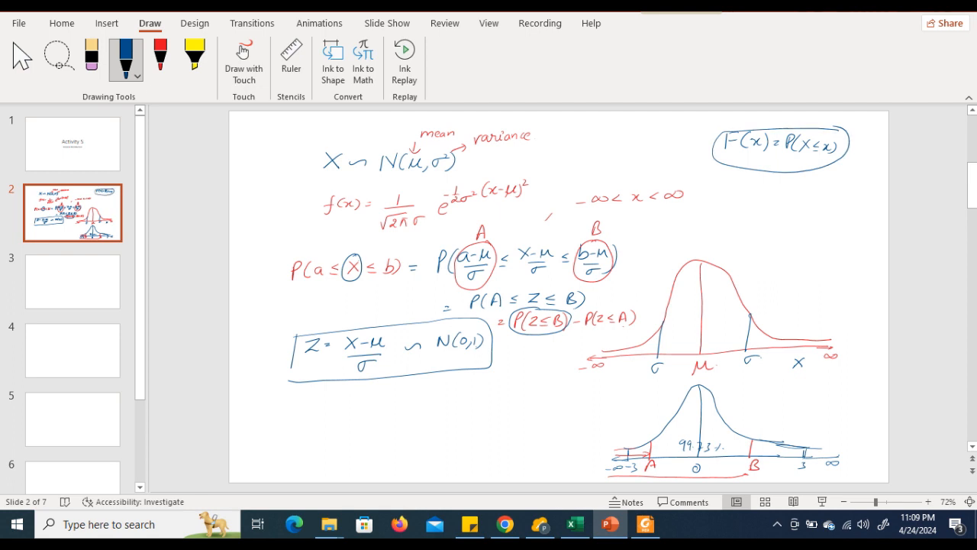
Handwrite = F(B) - F(A) in blue below the P(Z ≤ B) - P(Z ≤ A) line.
{"action": "left_click_drag", "start_coordinate": [508, 357], "coordinate": [512, 356]}
{"action": "mouse_move", "coordinate": [521, 348]}
{"action": "left_mouse_down"}
{"action": "mouse_move", "coordinate": [518, 363]}
{"action": "mouse_move", "coordinate": [528, 348]}
{"action": "left_mouse_up"}
{"action": "left_click_drag", "start_coordinate": [517, 356], "coordinate": [532, 358]}
{"action": "left_click_drag", "start_coordinate": [532, 349], "coordinate": [535, 360]}
{"action": "mouse_move", "coordinate": [541, 345]}
{"action": "left_mouse_down"}
{"action": "mouse_move", "coordinate": [544, 364]}
{"action": "mouse_move", "coordinate": [557, 353]}
{"action": "mouse_move", "coordinate": [564, 359]}
{"action": "left_mouse_up"}
{"action": "left_click_drag", "start_coordinate": [566, 347], "coordinate": [571, 354]}
{"action": "mouse_move", "coordinate": [580, 344]}
{"action": "left_mouse_down"}
{"action": "mouse_move", "coordinate": [578, 358]}
{"action": "mouse_move", "coordinate": [591, 359]}
{"action": "left_mouse_up"}
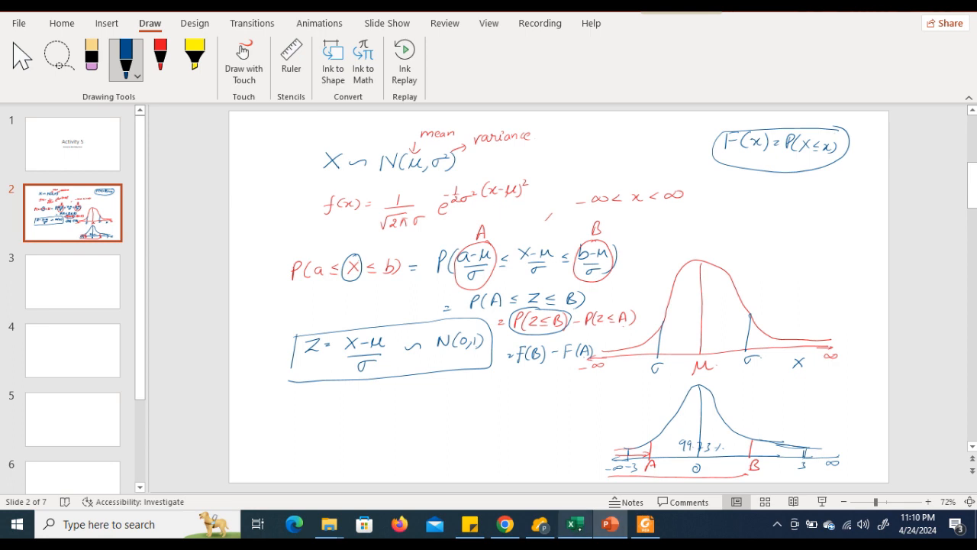
Switch to the Excel workbook and sort the selected CGPA values on Sheet1 from smallest to largest.
{"action": "left_click", "coordinate": [579, 525]}
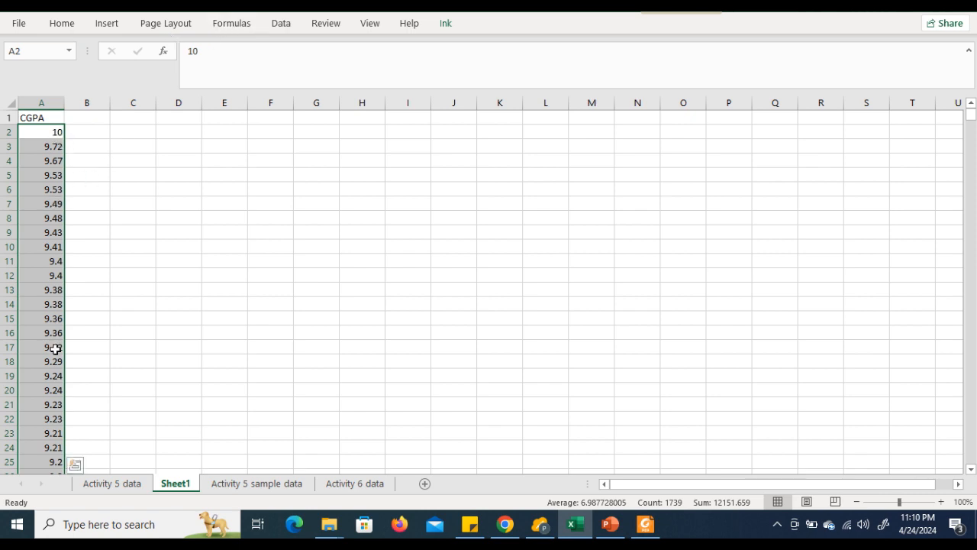
{"action": "left_click", "coordinate": [282, 25]}
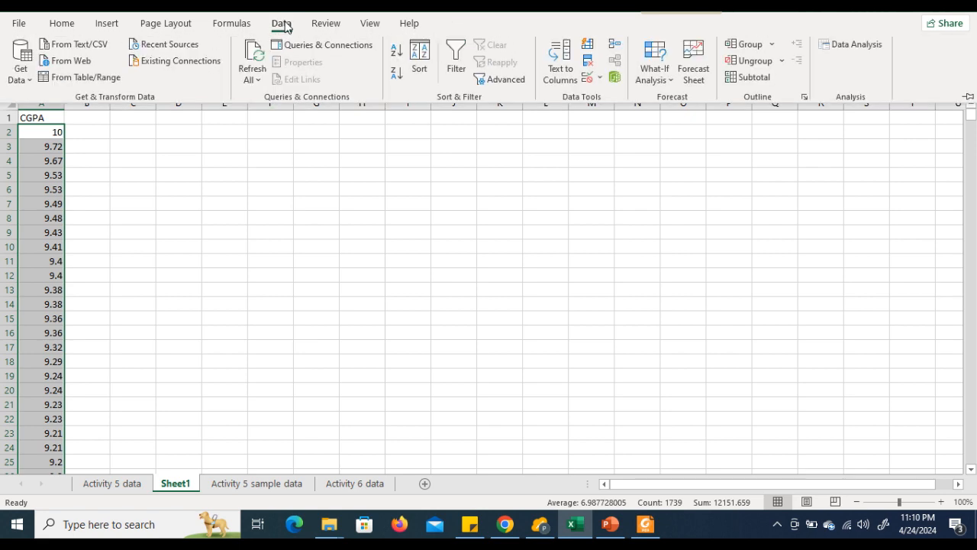
{"action": "left_click", "coordinate": [399, 55]}
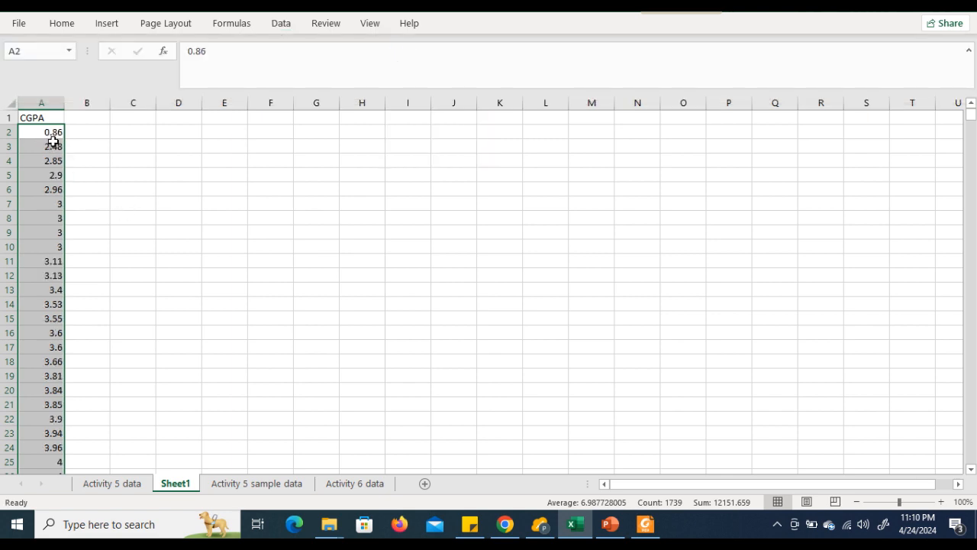
Sort the CGPA values in column A from largest to smallest and select cell C4.
{"action": "left_click", "coordinate": [284, 25]}
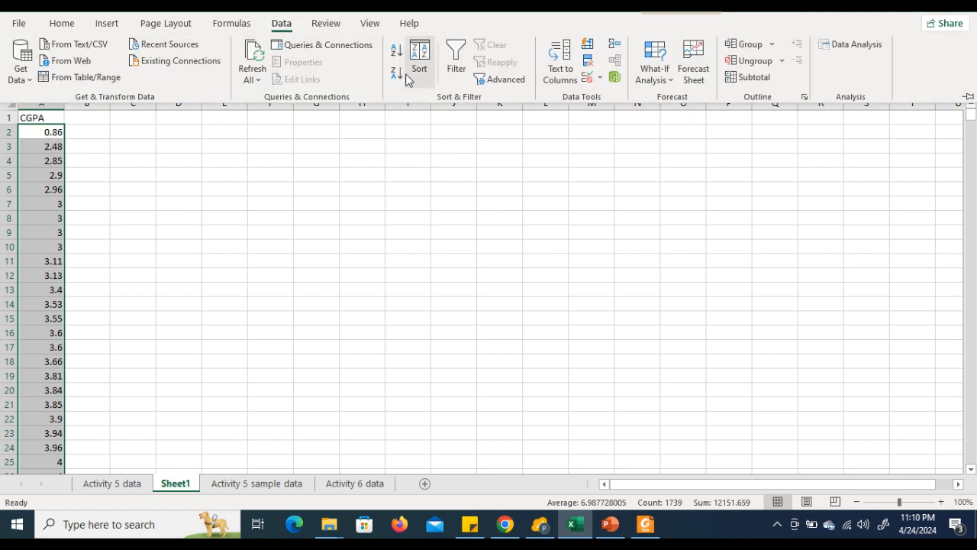
{"action": "left_click", "coordinate": [398, 77]}
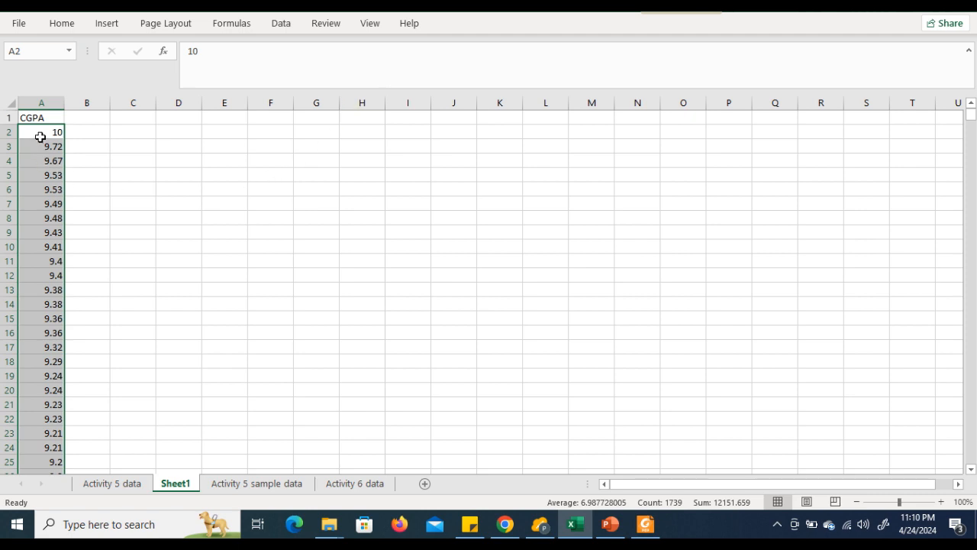
{"action": "left_click", "coordinate": [146, 160]}
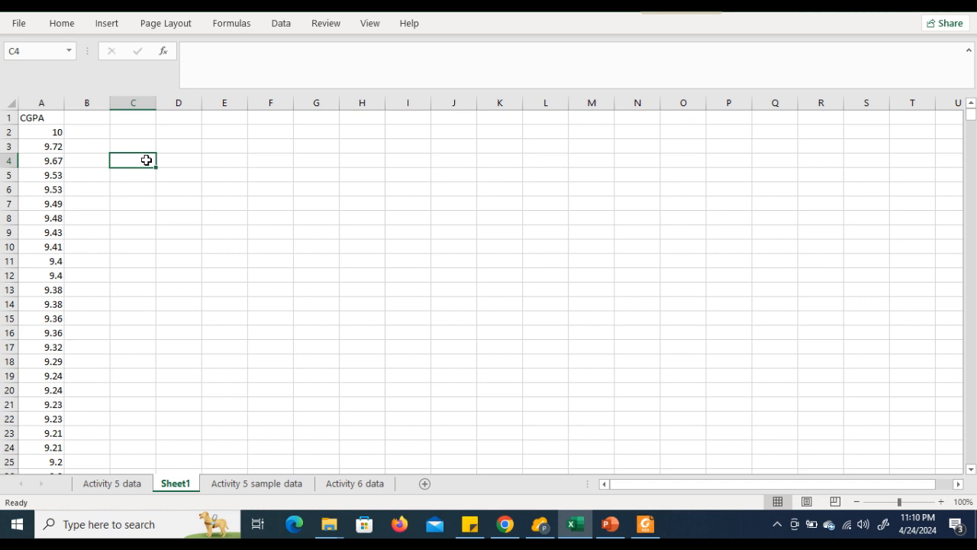
Enter the label max value in C4 with 10 in D4, and min value in C5 with 0.86 in D5.
{"action": "type", "text": "max value"}
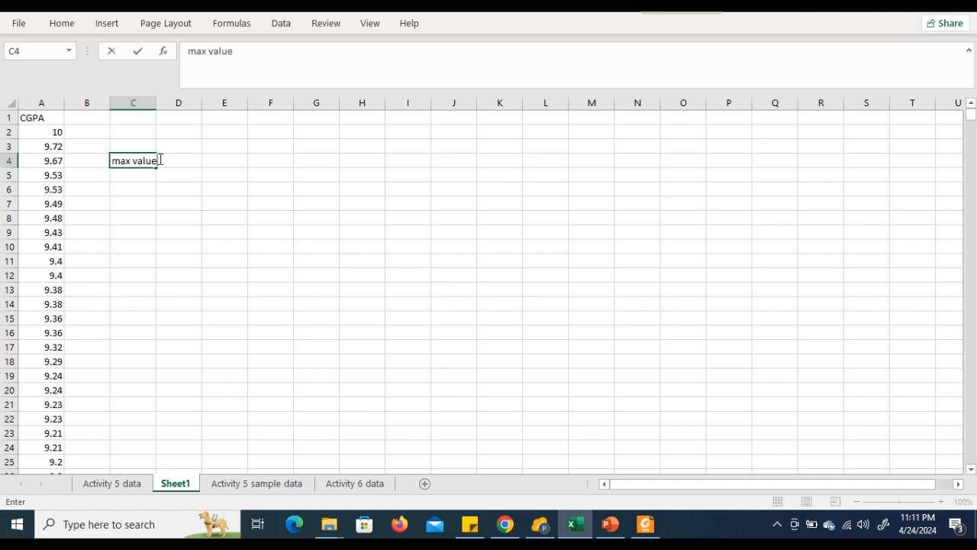
{"action": "left_click", "coordinate": [181, 160]}
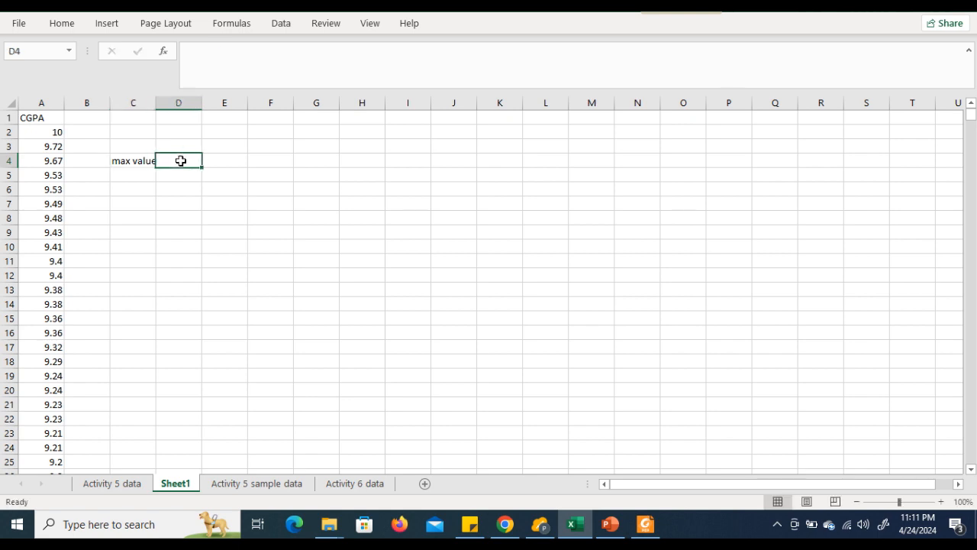
{"action": "type", "text": "10"}
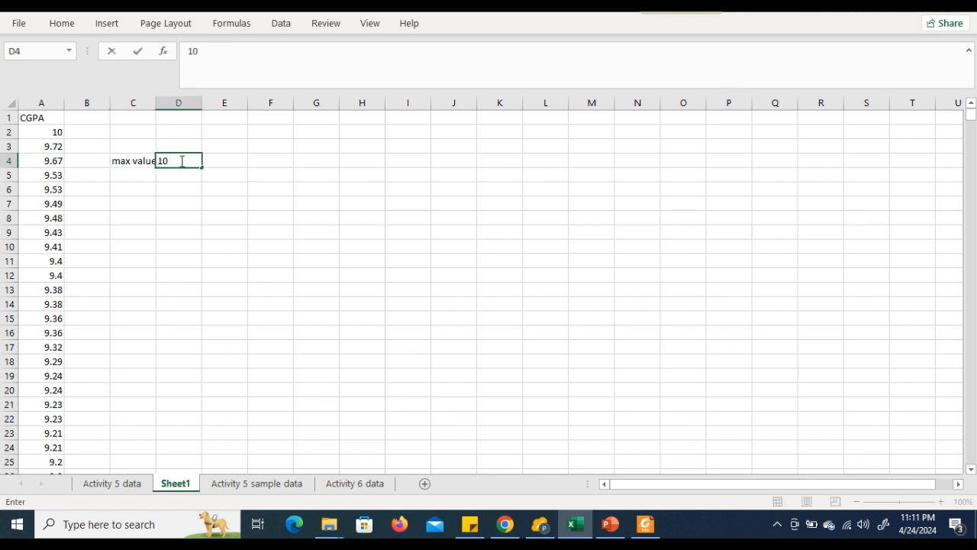
{"action": "left_click", "coordinate": [140, 175]}
{"action": "type", "text": "min"}
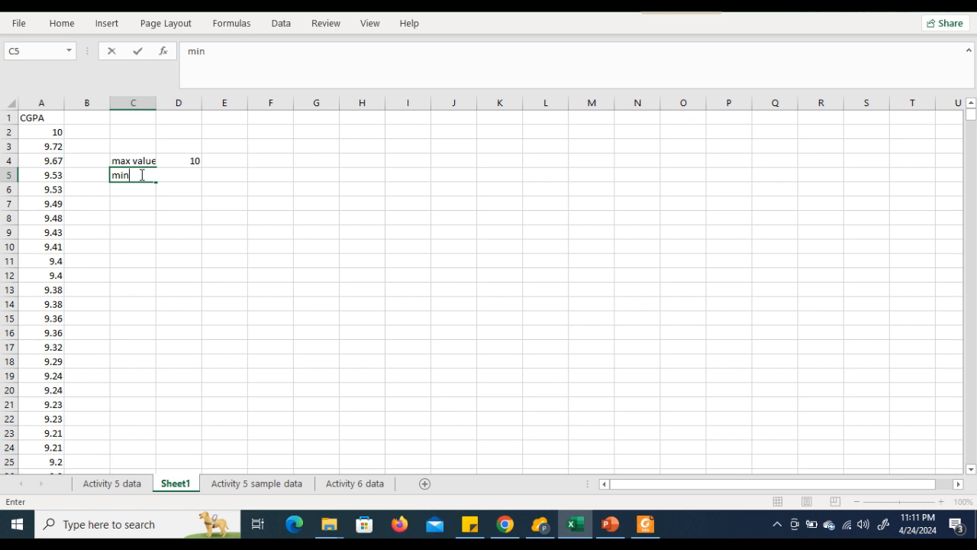
{"action": "type", "text": " value"}
{"action": "key", "text": "F2"}
{"action": "left_click", "coordinate": [188, 175]}
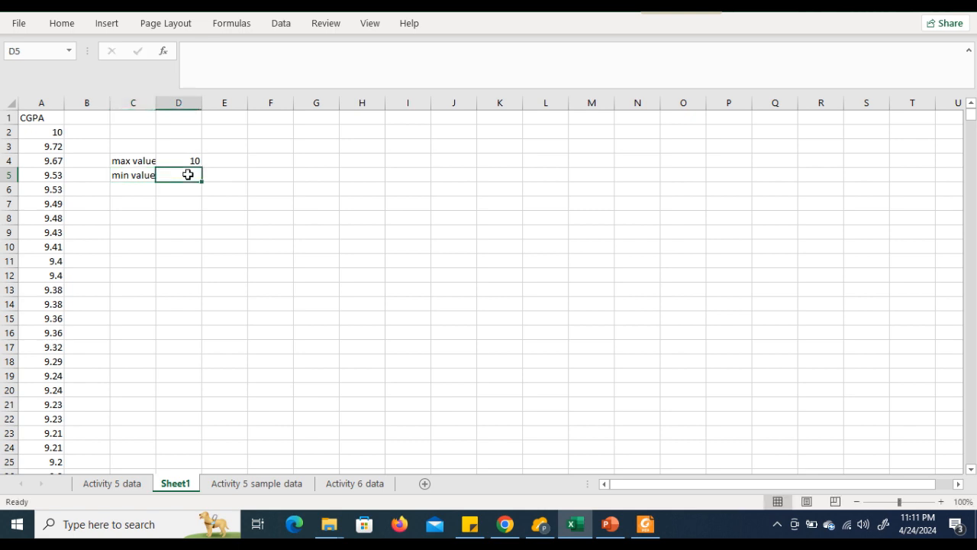
{"action": "type", "text": "0.86"}
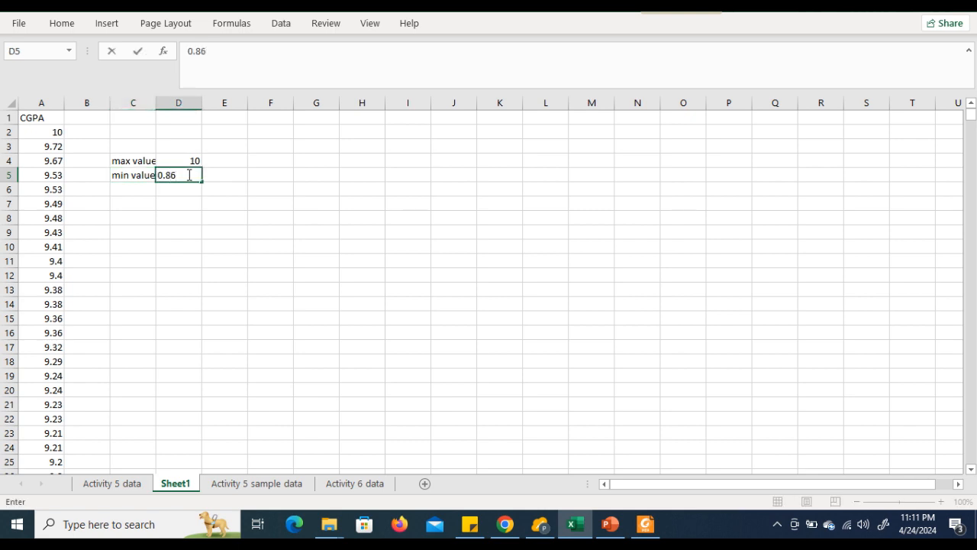
{"action": "left_click", "coordinate": [249, 260]}
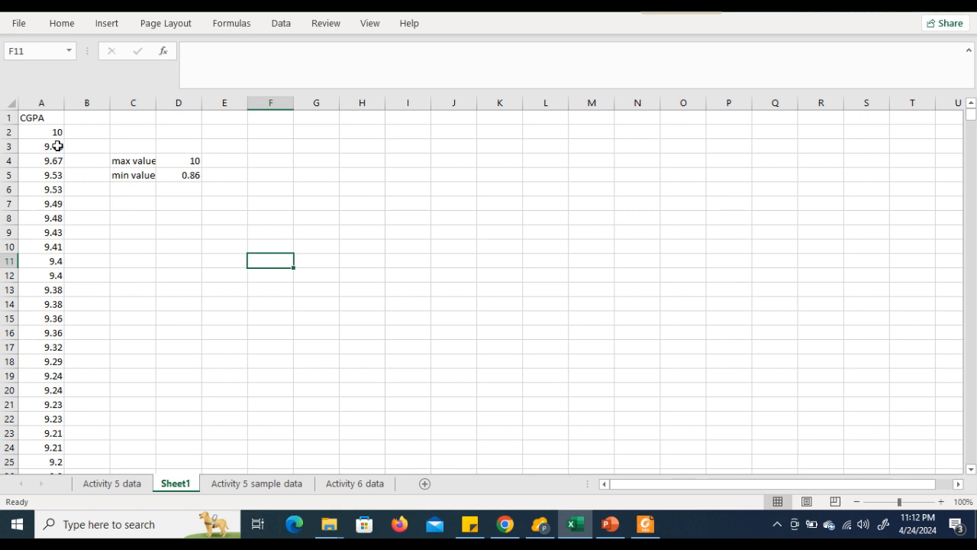
Sort the CGPA values in column A from smallest to largest and enter the heading Bin in G2.
{"action": "left_click", "coordinate": [41, 119]}
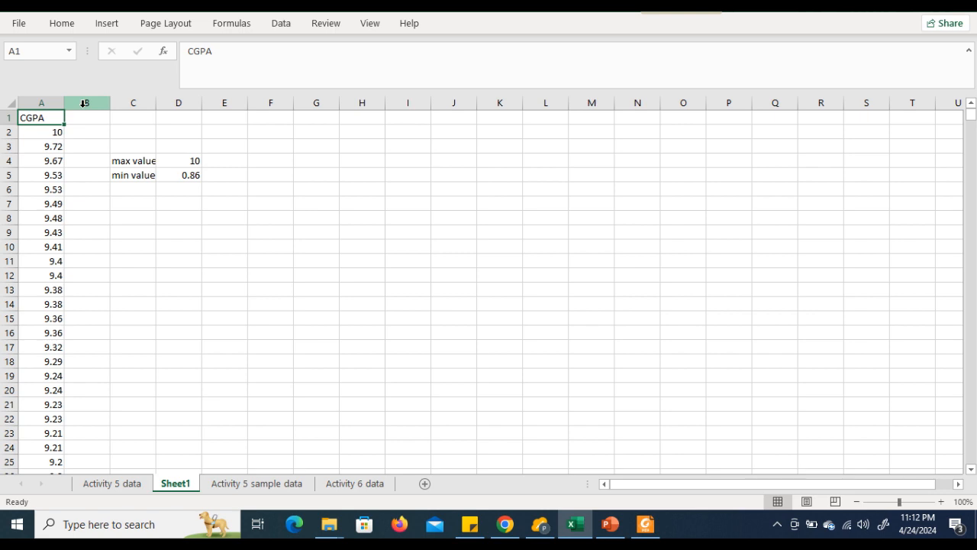
{"action": "key", "text": "ctrl+shift+Down"}
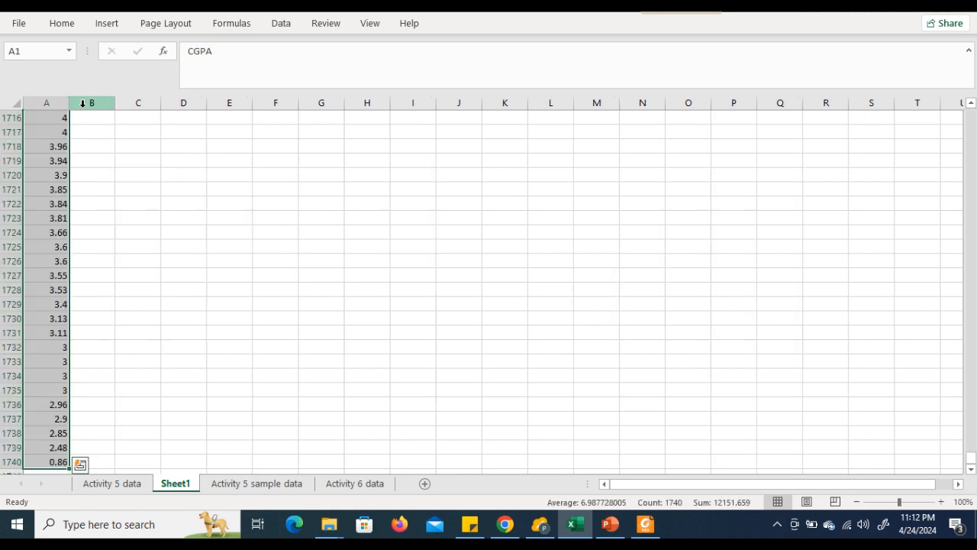
{"action": "left_click", "coordinate": [276, 24]}
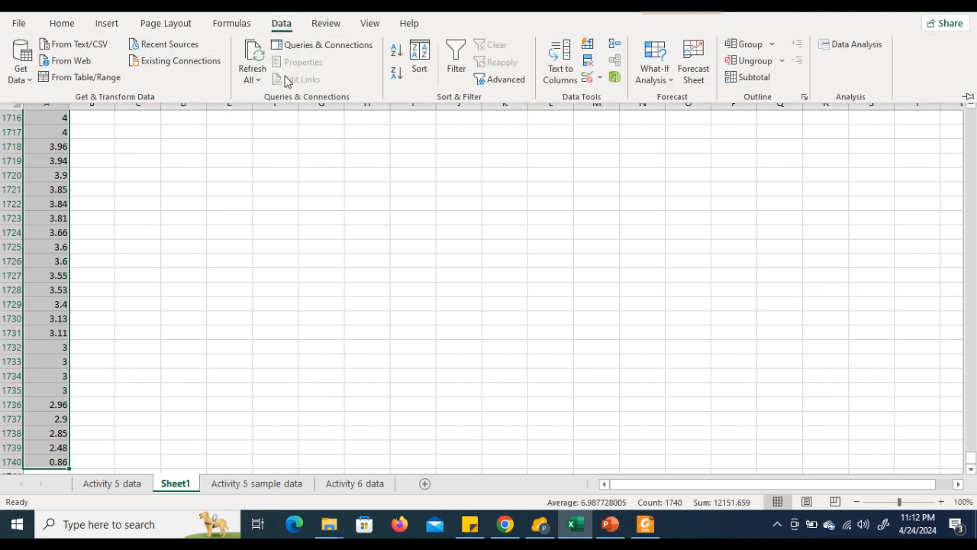
{"action": "left_click", "coordinate": [396, 50]}
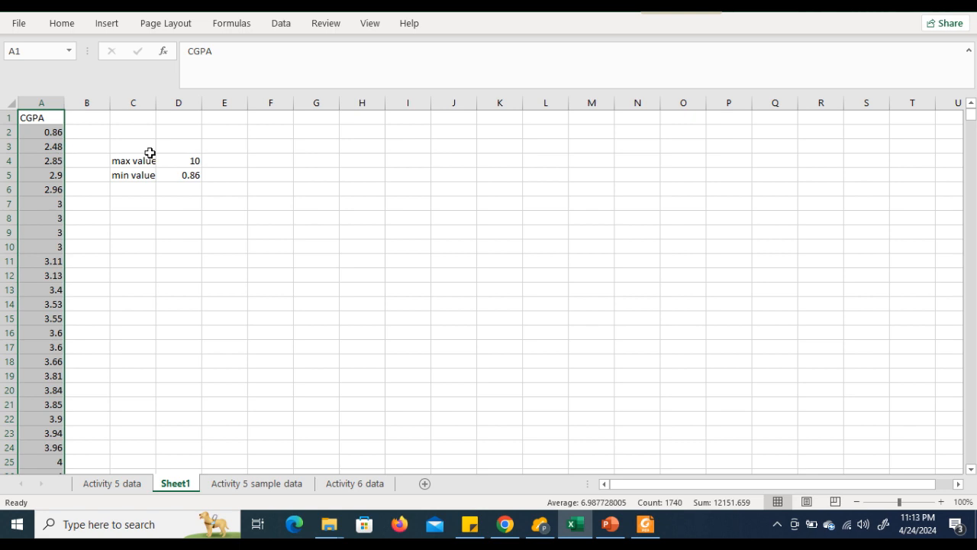
{"action": "left_click", "coordinate": [330, 132]}
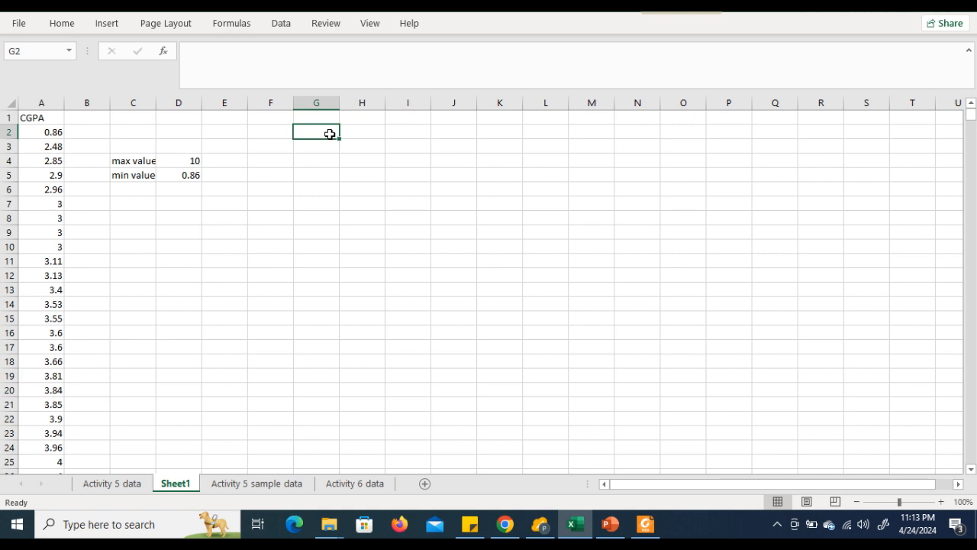
{"action": "type", "text": "Bin"}
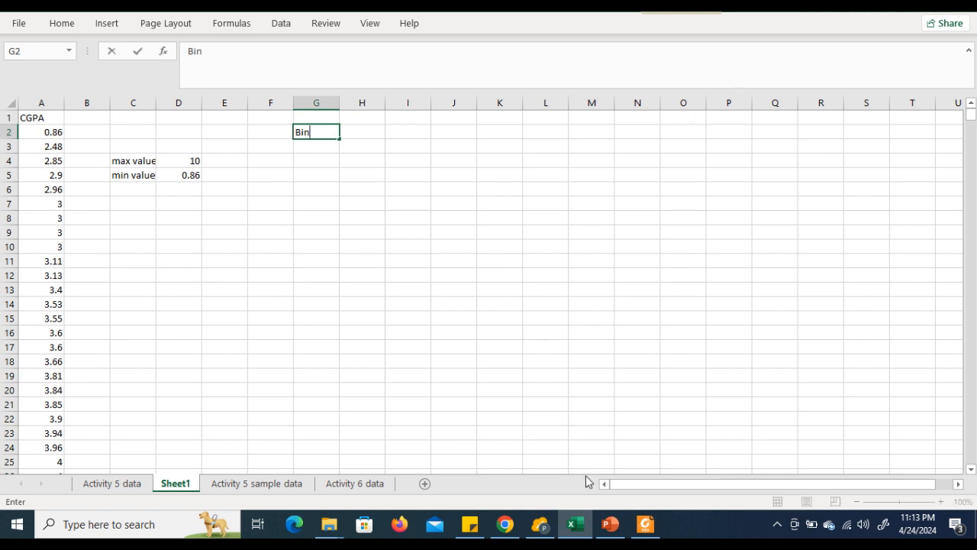
Switch to PowerPoint and handwrite the circled list 1, 1.12, 1.23, 1.345, 1.47, 1.6 in blue on blank slide 3.
{"action": "left_click", "coordinate": [610, 523]}
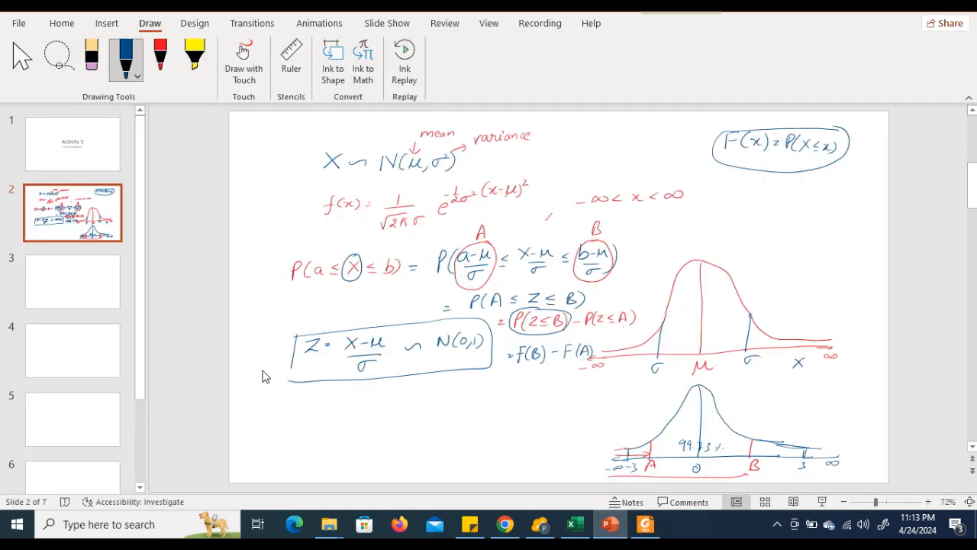
{"action": "left_click", "coordinate": [61, 294]}
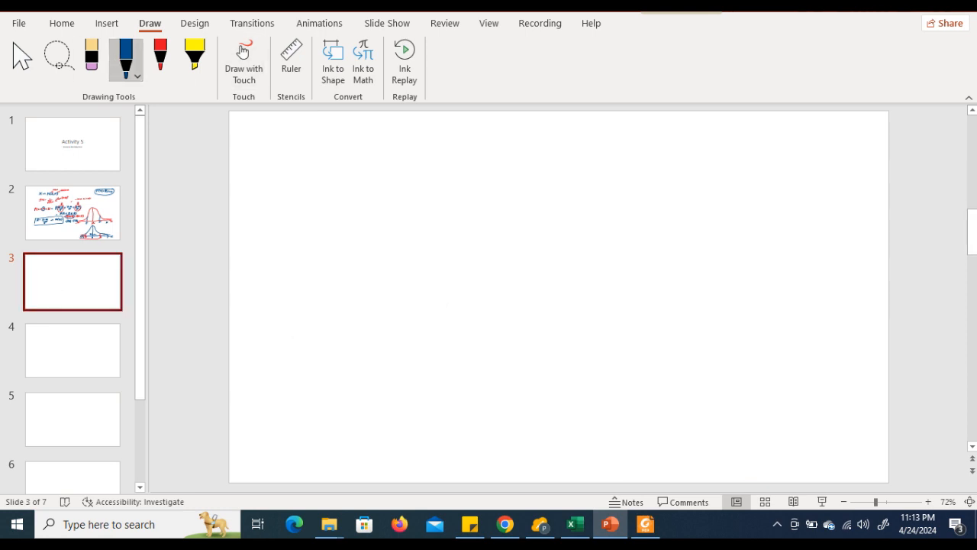
{"action": "mouse_move", "coordinate": [291, 142]}
{"action": "left_mouse_down"}
{"action": "mouse_move", "coordinate": [283, 182]}
{"action": "mouse_move", "coordinate": [310, 179]}
{"action": "mouse_move", "coordinate": [302, 197]}
{"action": "mouse_move", "coordinate": [313, 192]}
{"action": "mouse_move", "coordinate": [282, 219]}
{"action": "mouse_move", "coordinate": [321, 216]}
{"action": "mouse_move", "coordinate": [303, 237]}
{"action": "left_mouse_up"}
{"action": "left_click", "coordinate": [291, 193]}
{"action": "left_click", "coordinate": [288, 213]}
{"action": "left_click_drag", "start_coordinate": [309, 229], "coordinate": [297, 253]}
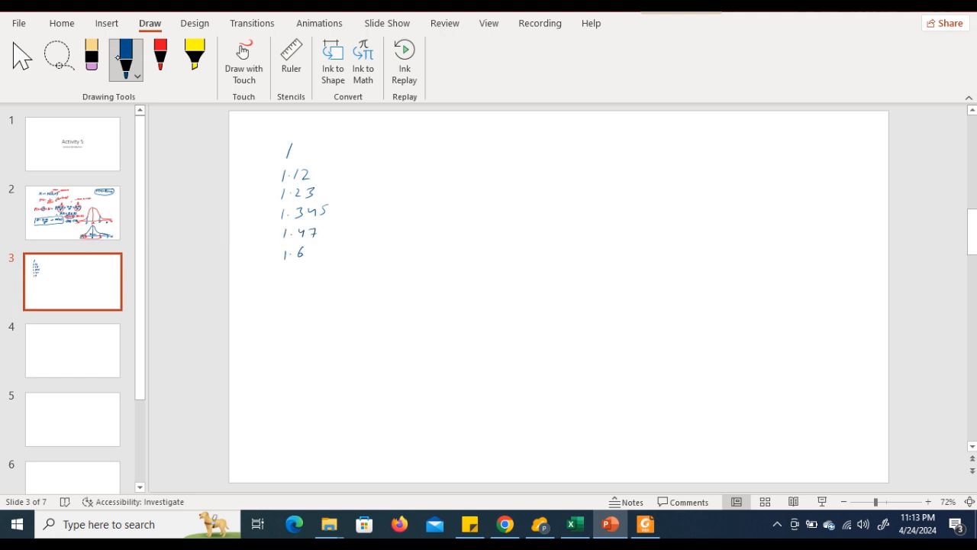
{"action": "mouse_move", "coordinate": [302, 135]}
{"action": "left_mouse_down"}
{"action": "mouse_move", "coordinate": [290, 139]}
{"action": "mouse_move", "coordinate": [267, 200]}
{"action": "mouse_move", "coordinate": [277, 267]}
{"action": "mouse_move", "coordinate": [344, 203]}
{"action": "mouse_move", "coordinate": [321, 140]}
{"action": "mouse_move", "coordinate": [306, 135]}
{"action": "left_mouse_up"}
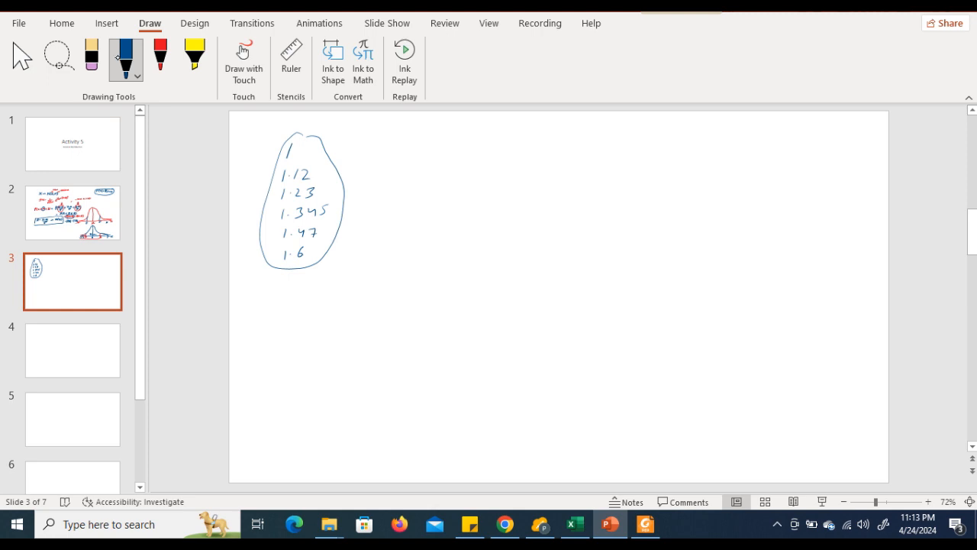
Handwrite the class intervals 1–1.5, 1.5–2 and 2–2.5 beside the circled list and circle the interval 1–1.5.
{"action": "mouse_move", "coordinate": [461, 148]}
{"action": "left_mouse_down"}
{"action": "mouse_move", "coordinate": [487, 150]}
{"action": "mouse_move", "coordinate": [465, 162]}
{"action": "left_mouse_up"}
{"action": "mouse_move", "coordinate": [468, 167]}
{"action": "left_mouse_down"}
{"action": "mouse_move", "coordinate": [492, 170]}
{"action": "mouse_move", "coordinate": [460, 194]}
{"action": "mouse_move", "coordinate": [492, 192]}
{"action": "left_mouse_up"}
{"action": "mouse_move", "coordinate": [489, 132]}
{"action": "left_mouse_down"}
{"action": "mouse_move", "coordinate": [443, 148]}
{"action": "mouse_move", "coordinate": [489, 159]}
{"action": "mouse_move", "coordinate": [490, 130]}
{"action": "left_mouse_up"}
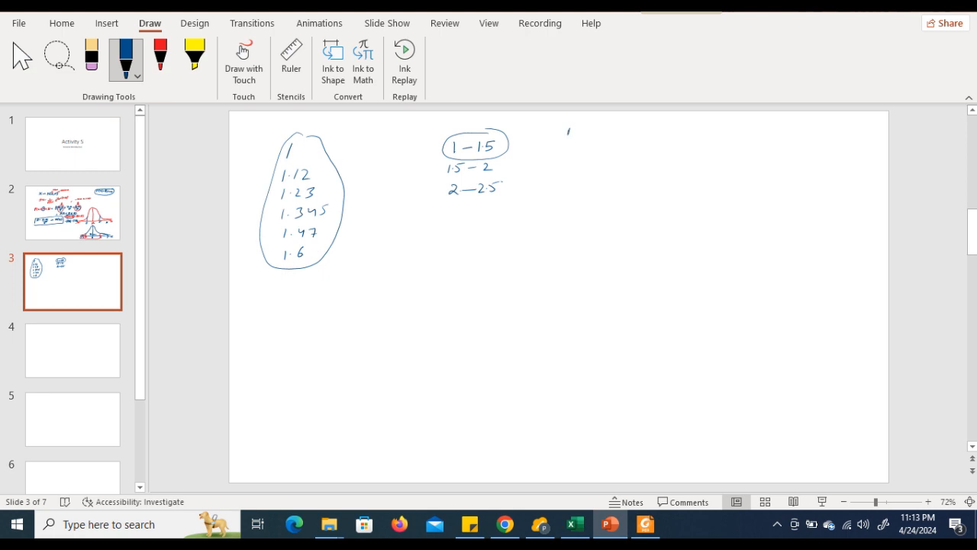
Handwrite a Bin column with 1.5, 2 and 2.5 beside the intervals and circle the first interval's upper limit.
{"action": "mouse_move", "coordinate": [569, 127]}
{"action": "left_mouse_down"}
{"action": "mouse_move", "coordinate": [568, 136]}
{"action": "mouse_move", "coordinate": [589, 135]}
{"action": "left_mouse_up"}
{"action": "left_click", "coordinate": [591, 135]}
{"action": "mouse_move", "coordinate": [495, 134]}
{"action": "left_mouse_down"}
{"action": "mouse_move", "coordinate": [478, 154]}
{"action": "mouse_move", "coordinate": [496, 136]}
{"action": "left_mouse_up"}
{"action": "left_click_drag", "start_coordinate": [572, 151], "coordinate": [578, 161]}
{"action": "mouse_move", "coordinate": [579, 151]}
{"action": "left_mouse_down"}
{"action": "mouse_move", "coordinate": [589, 150]}
{"action": "mouse_move", "coordinate": [571, 201]}
{"action": "mouse_move", "coordinate": [585, 191]}
{"action": "left_mouse_up"}
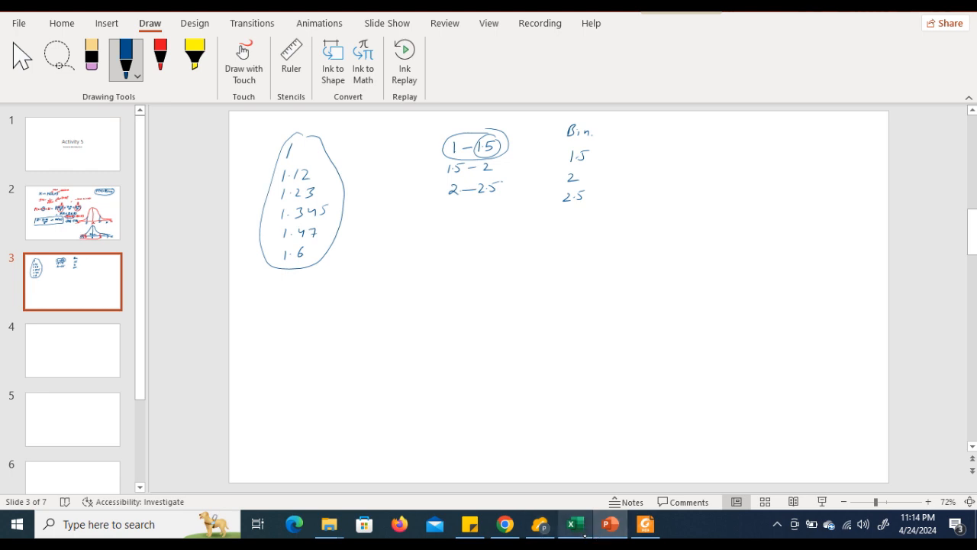
Switch to the Excel workbook and enter the bin values 0.5, 1, 1.5 and 2 in G3 to G6.
{"action": "left_click", "coordinate": [575, 524]}
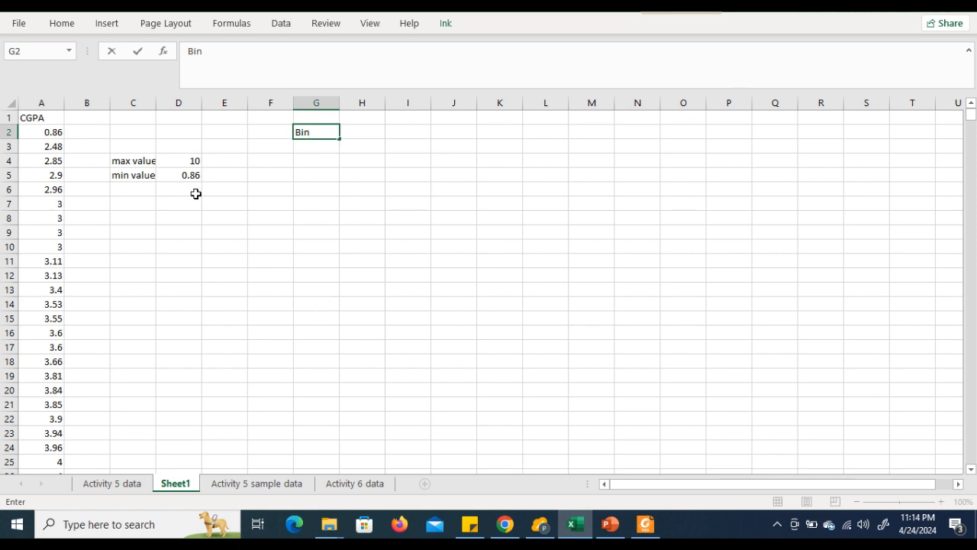
{"action": "left_click", "coordinate": [311, 152]}
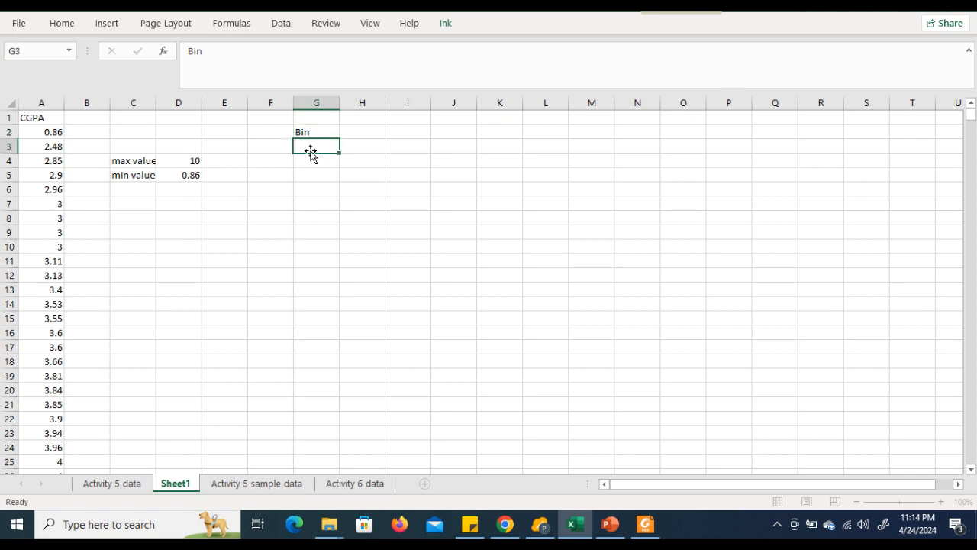
{"action": "type", "text": "0.5"}
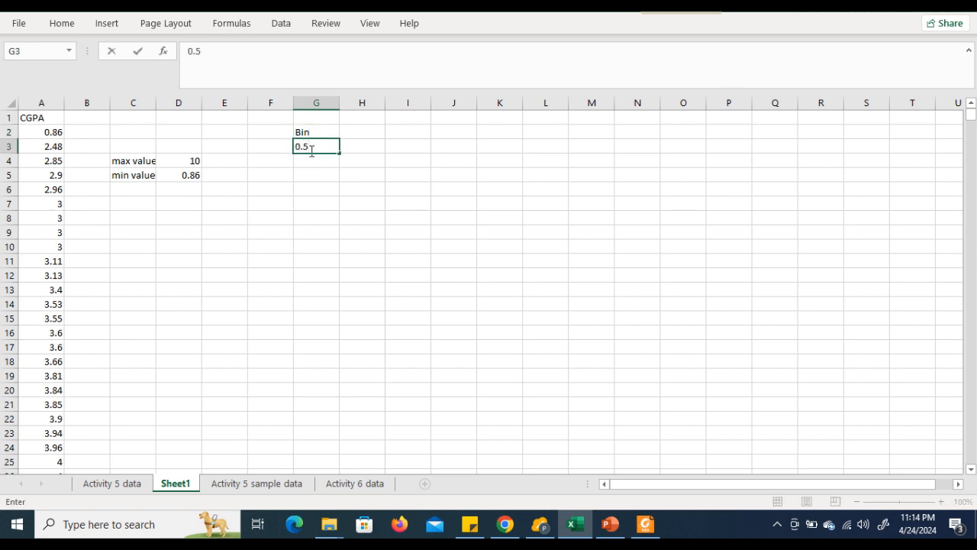
{"action": "key", "text": "Return"}
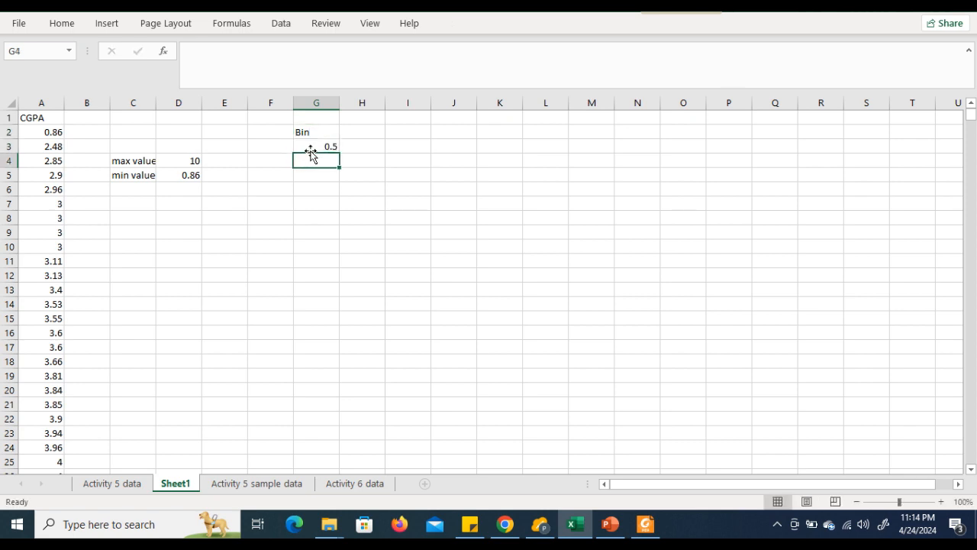
{"action": "type", "text": "1"}
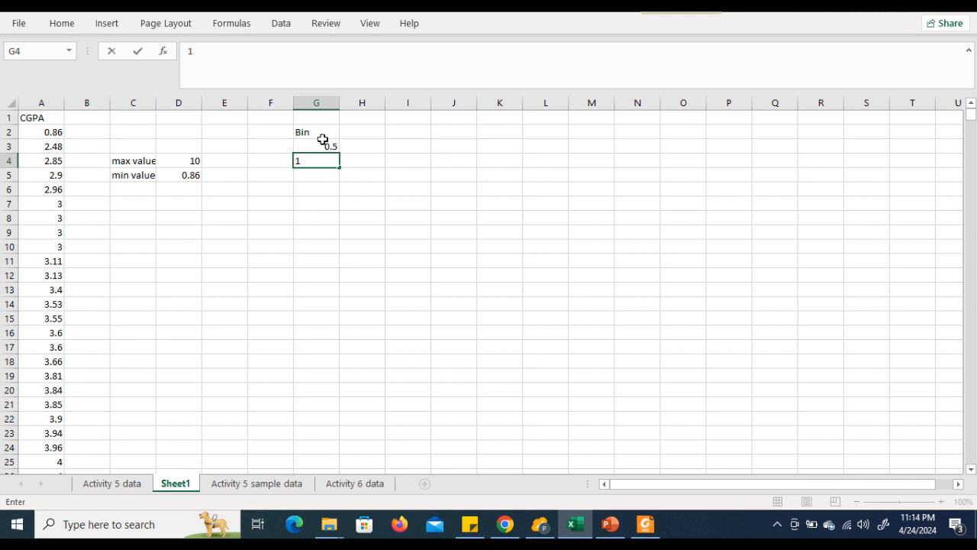
{"action": "left_click", "coordinate": [326, 178]}
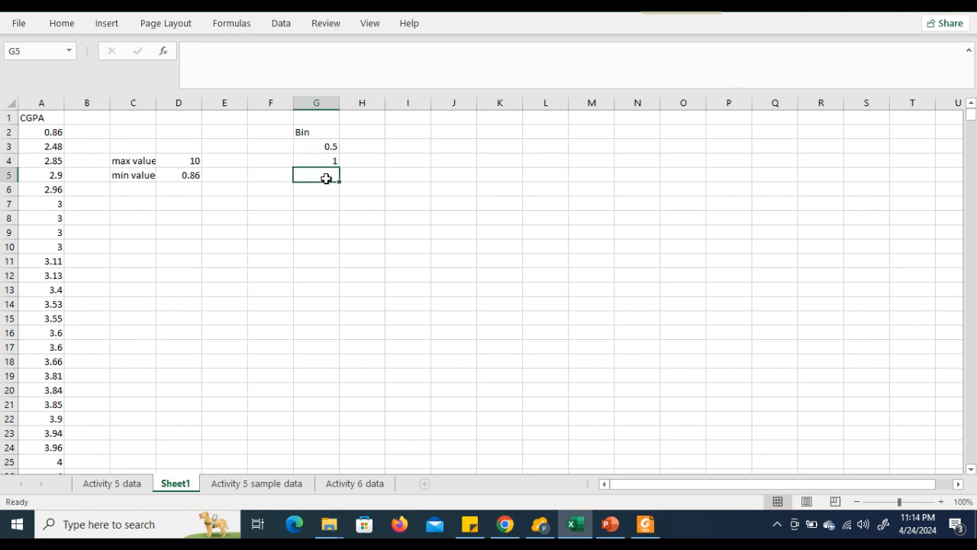
{"action": "type", "text": "1.5"}
{"action": "key", "text": "Return"}
{"action": "type", "text": "2"}
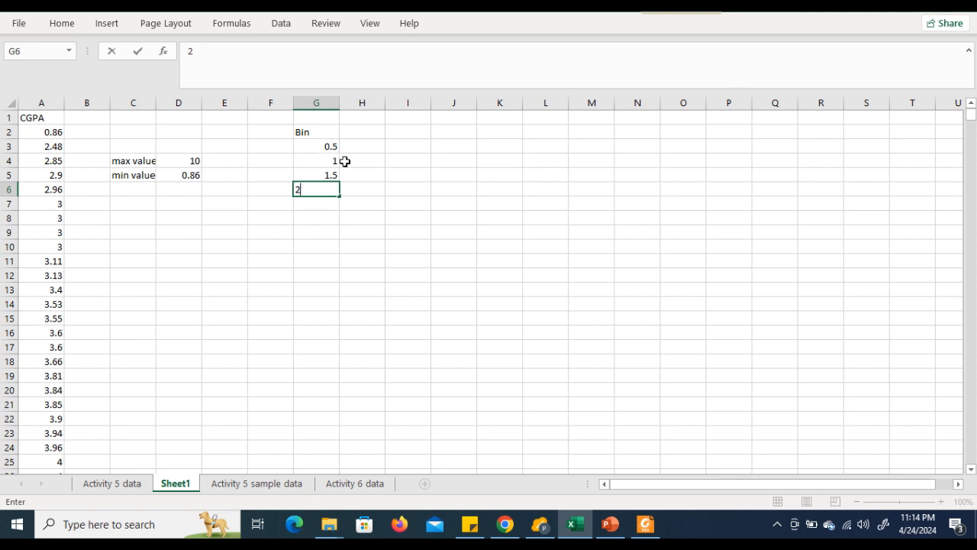
{"action": "key", "text": "Return"}
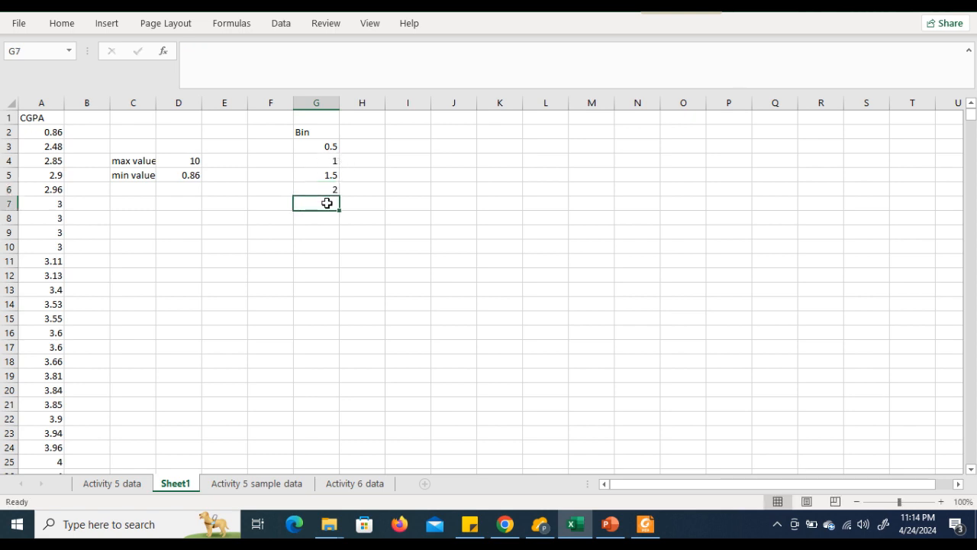
Extend the bin series in G3:G6 down to G22 in steps of 0.5, ending at 10.
{"action": "left_click", "coordinate": [321, 148]}
{"action": "key", "text": "shift+Down"}
{"action": "key", "text": "shift+Down"}
{"action": "key", "text": "shift+Down"}
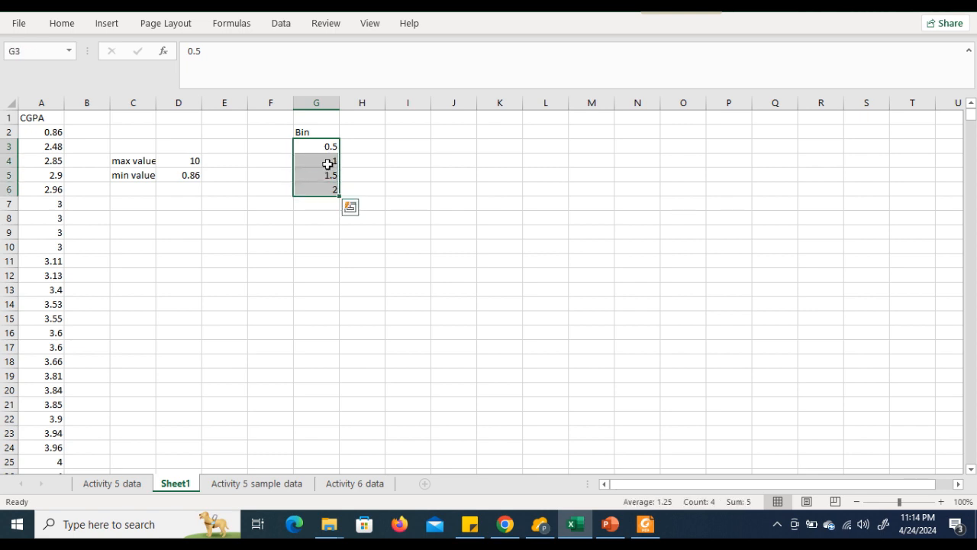
{"action": "left_click_drag", "start_coordinate": [340, 197], "coordinate": [346, 426]}
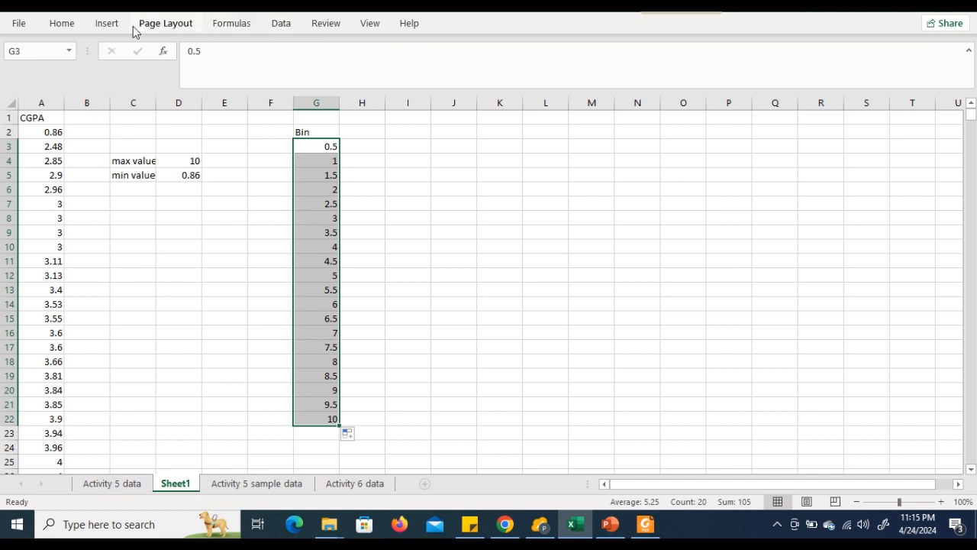
Locate the Data Analysis tool, disable the Analysis ToolPak Excel add-in and check the data tools again.
{"action": "left_click", "coordinate": [282, 23]}
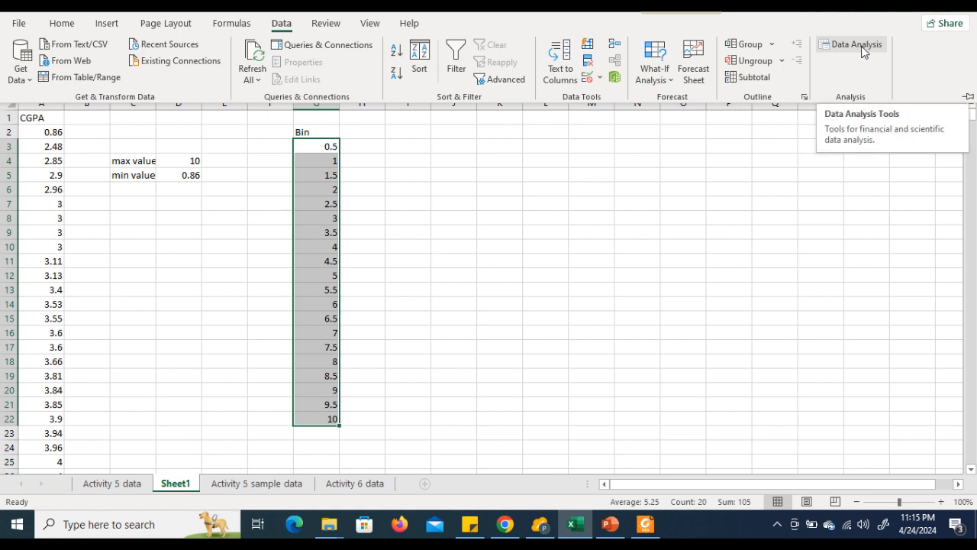
{"action": "left_click", "coordinate": [830, 47]}
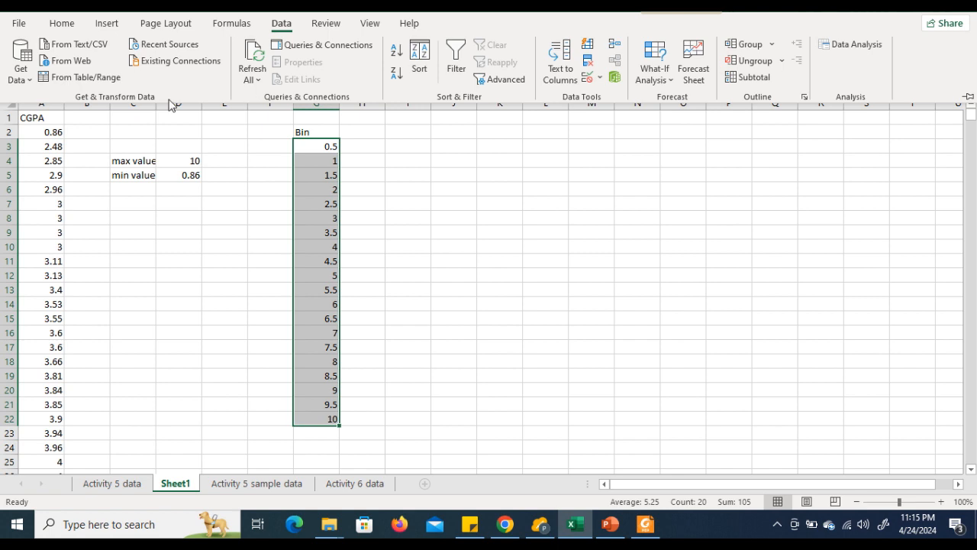
{"action": "left_click", "coordinate": [19, 26]}
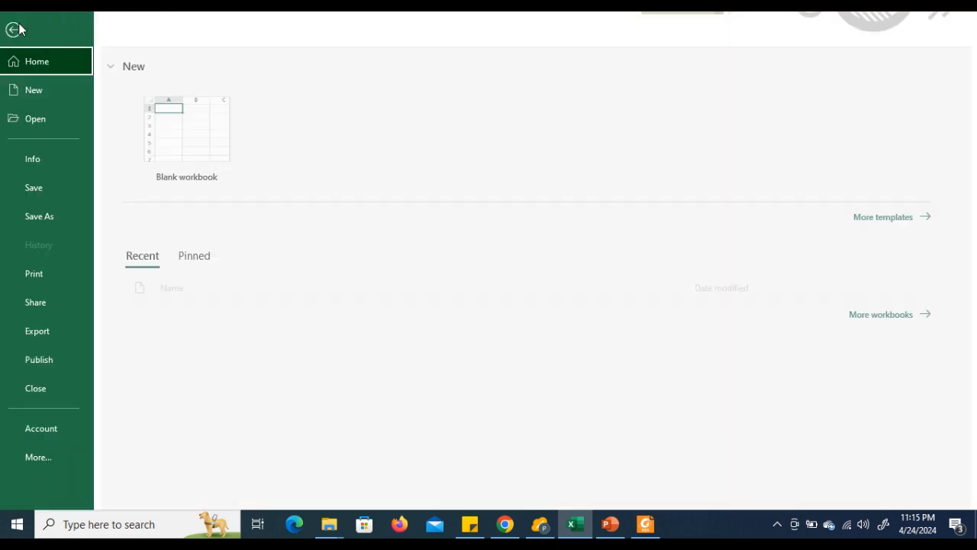
{"action": "left_click", "coordinate": [44, 456]}
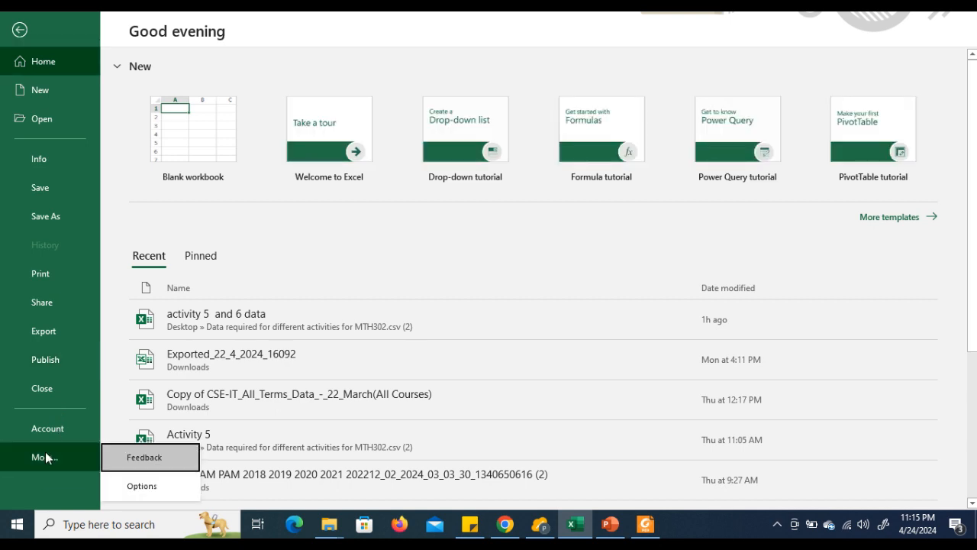
{"action": "left_click", "coordinate": [142, 486]}
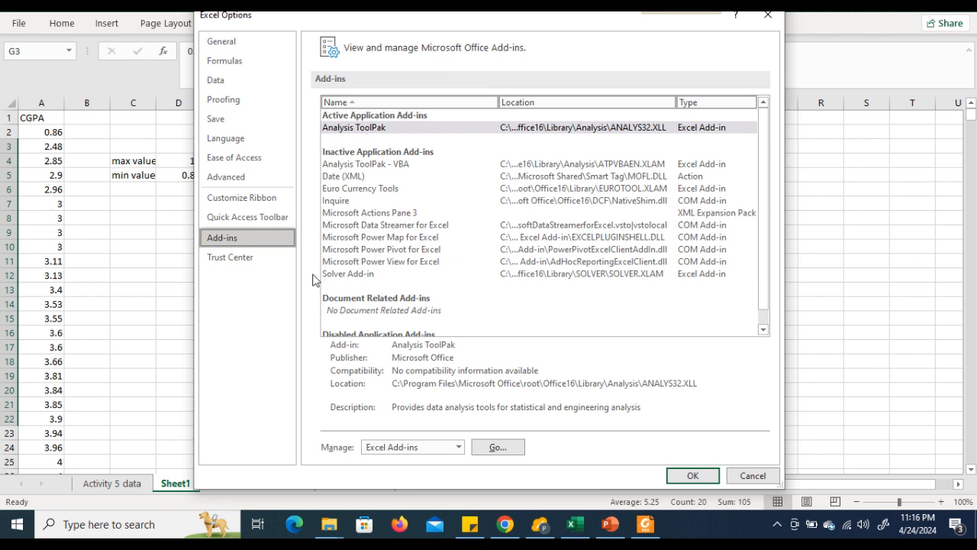
{"action": "left_click", "coordinate": [497, 448]}
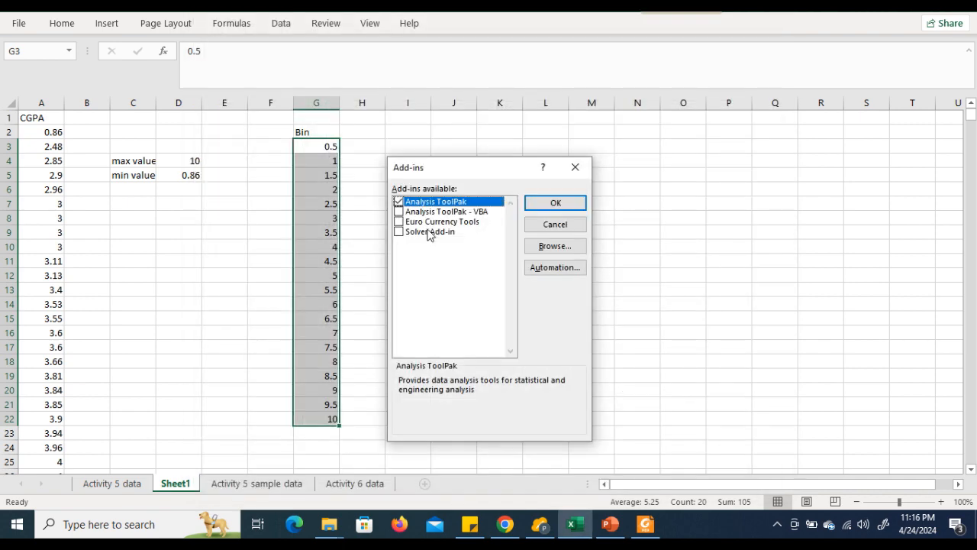
{"action": "left_click", "coordinate": [398, 202]}
{"action": "left_click", "coordinate": [557, 203]}
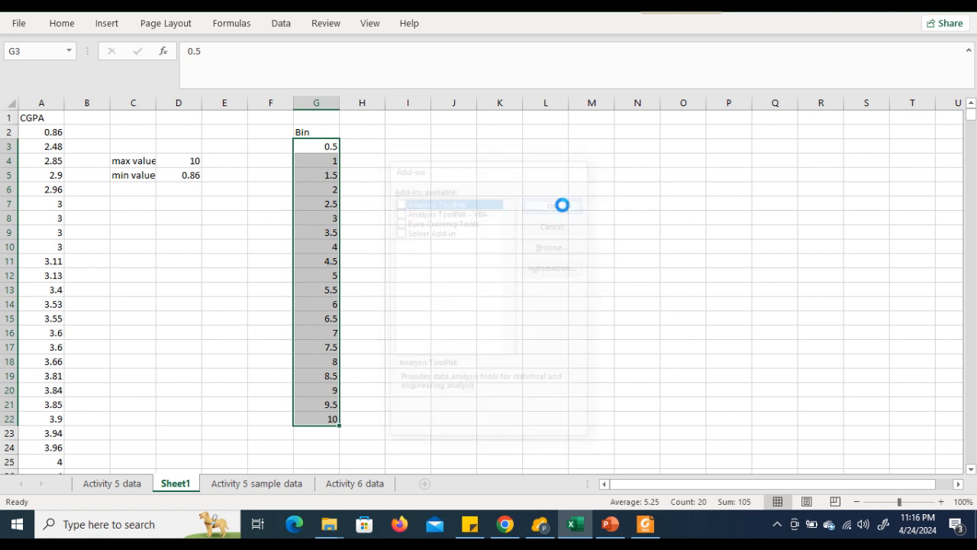
{"action": "left_click", "coordinate": [283, 25]}
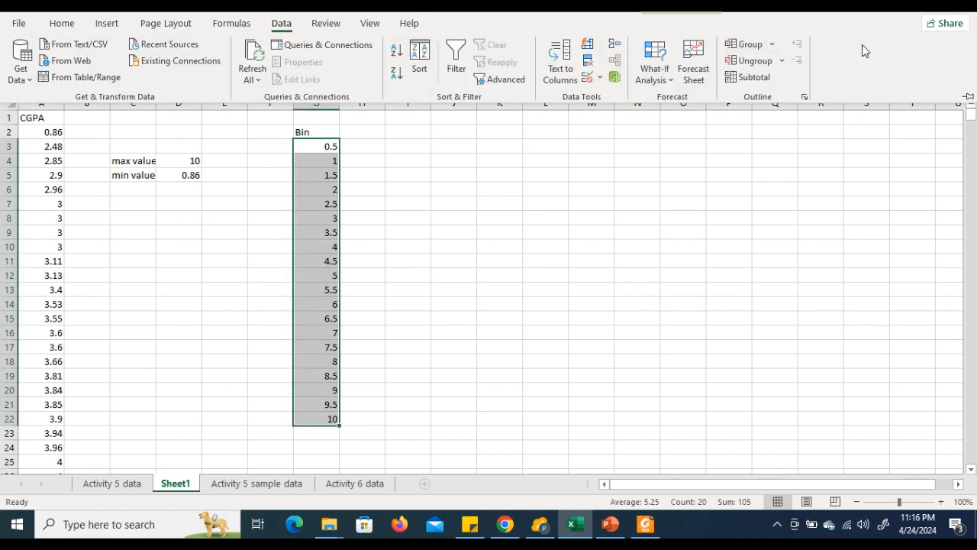
Enable the Analysis ToolPak among the Excel add-ins in the program options.
{"action": "left_click", "coordinate": [20, 24]}
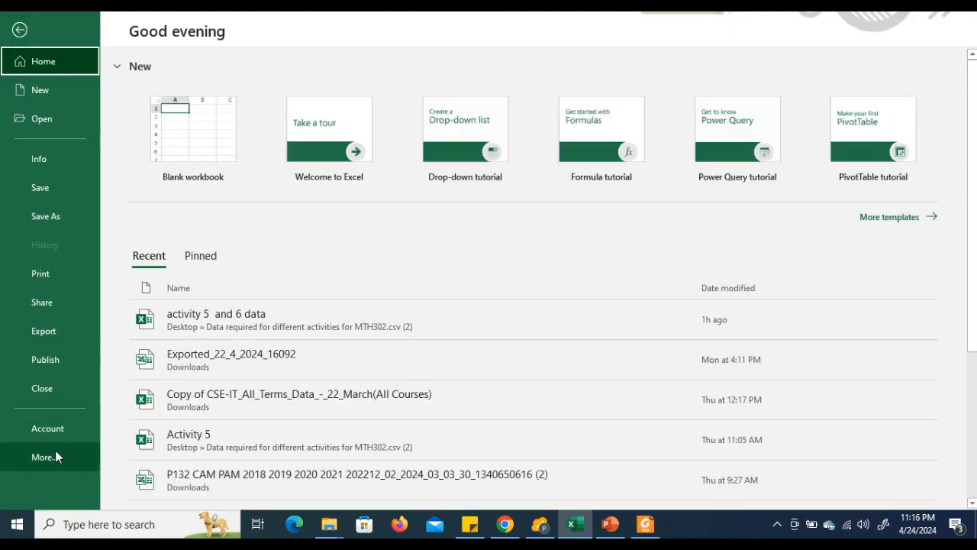
{"action": "left_click", "coordinate": [55, 455]}
{"action": "key", "text": "Escape"}
{"action": "key", "text": "Escape"}
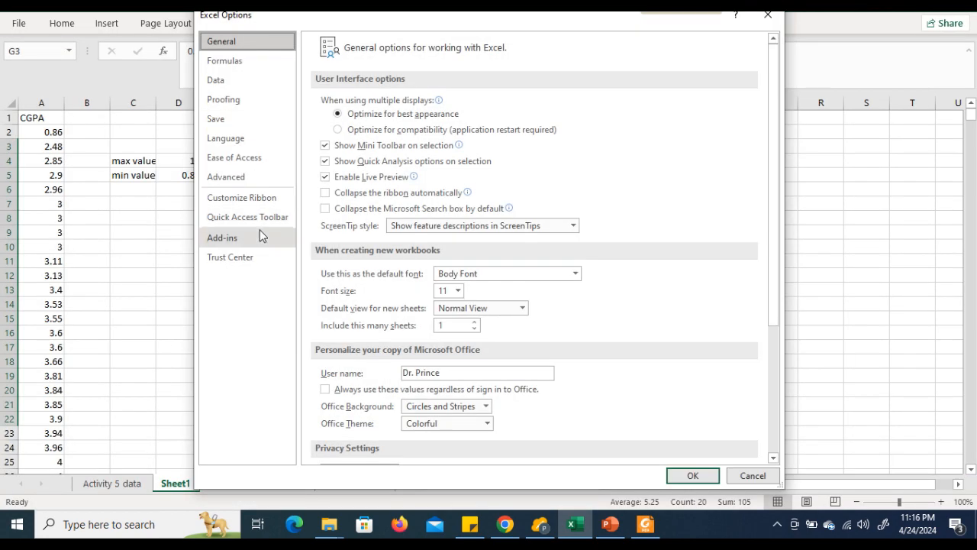
{"action": "left_click", "coordinate": [233, 239]}
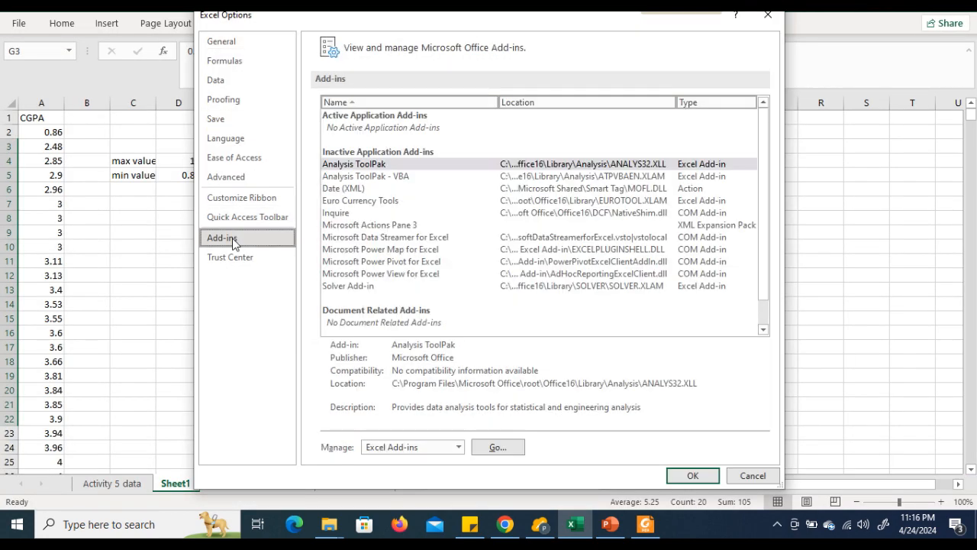
{"action": "left_click", "coordinate": [497, 447]}
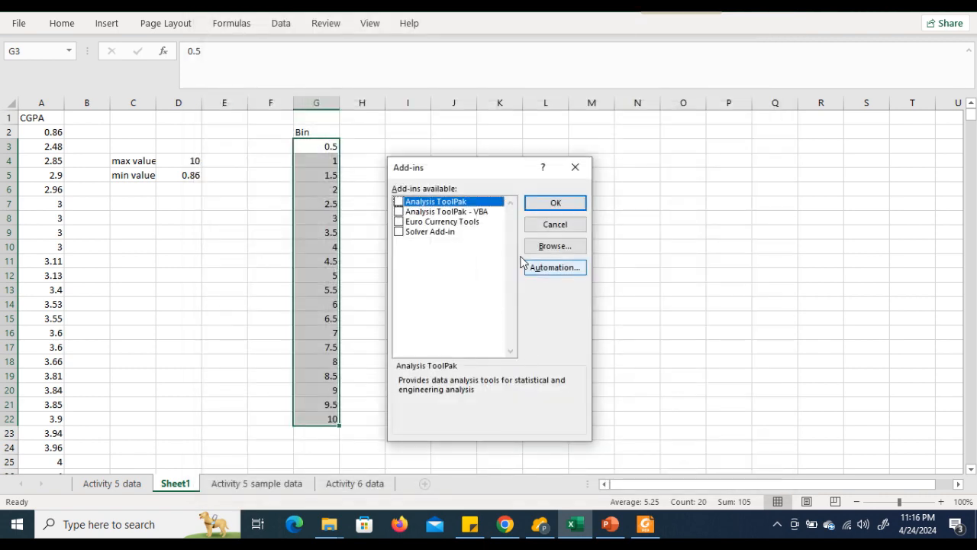
{"action": "left_click", "coordinate": [399, 201]}
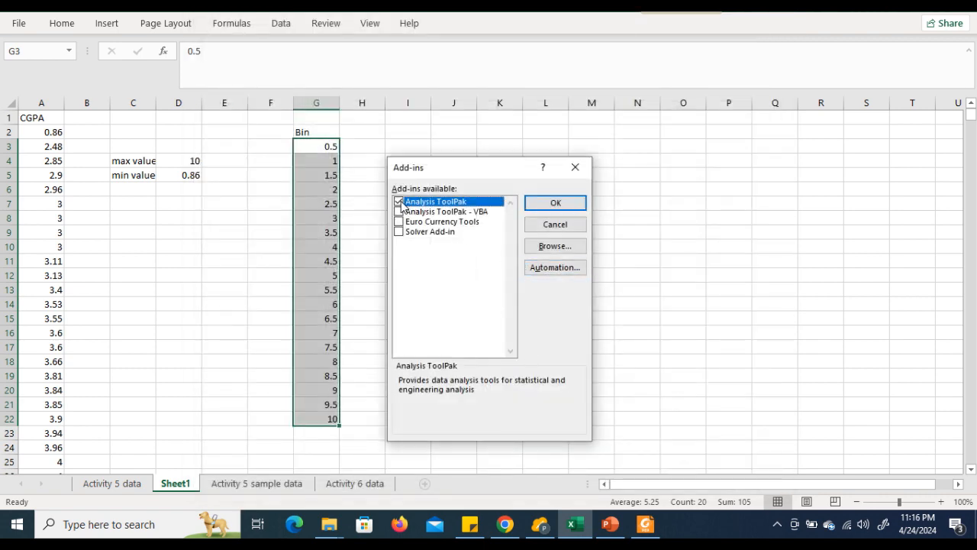
{"action": "left_click", "coordinate": [551, 205]}
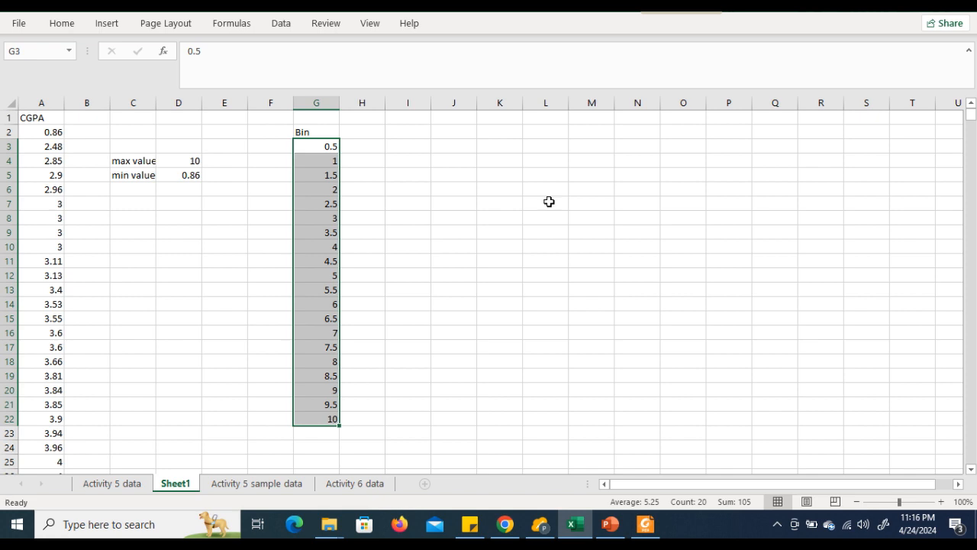
Start the Histogram tool from the Data Analysis tools.
{"action": "left_click", "coordinate": [279, 25]}
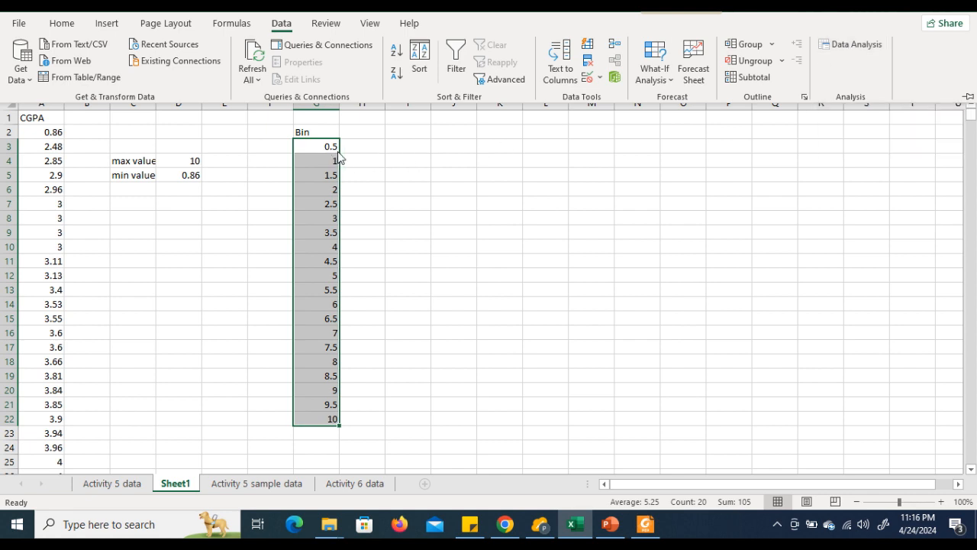
{"action": "left_click", "coordinate": [835, 44]}
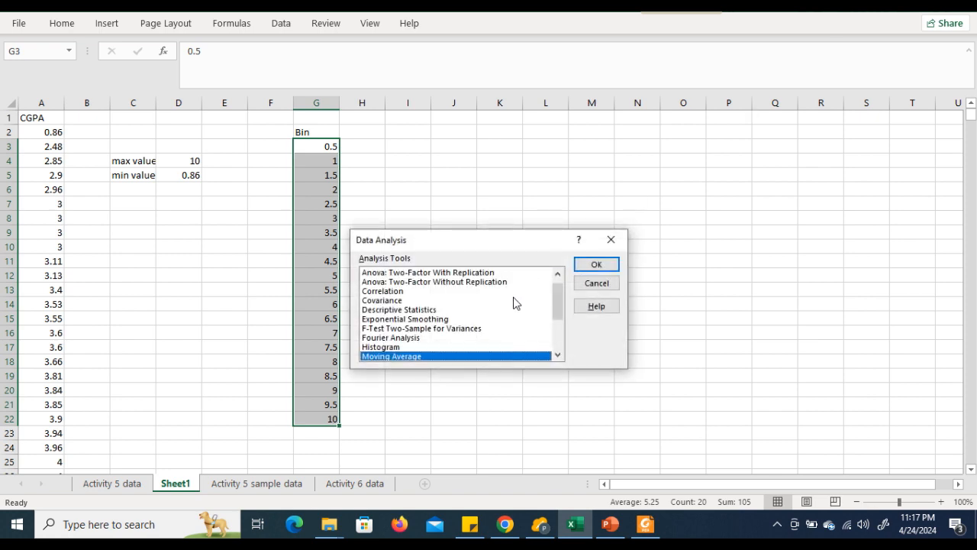
{"action": "left_click", "coordinate": [386, 348]}
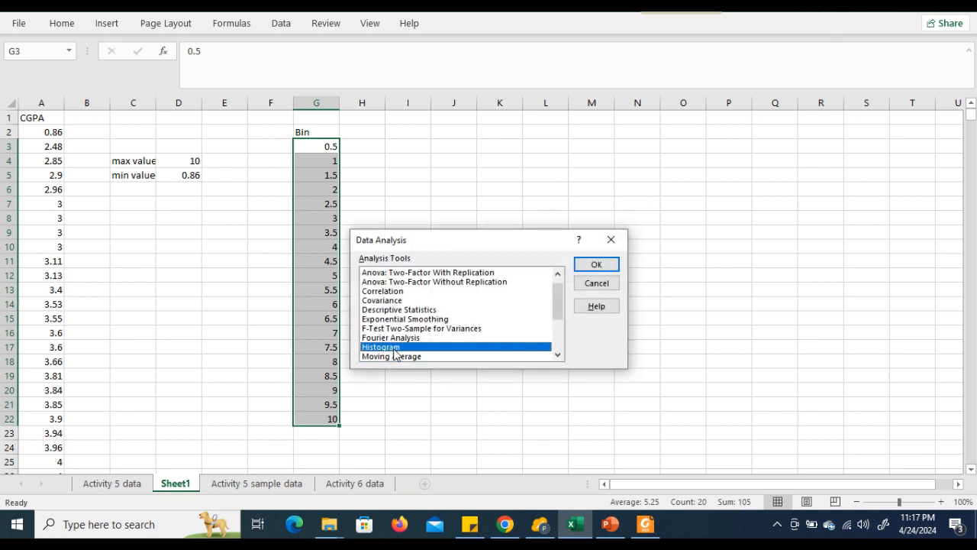
{"action": "left_click", "coordinate": [608, 266]}
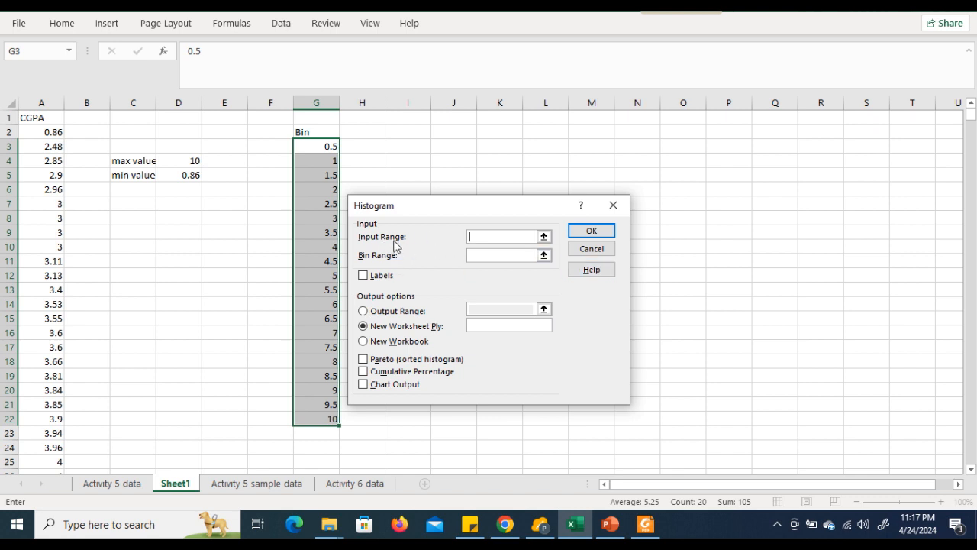
{"action": "left_click", "coordinate": [45, 133]}
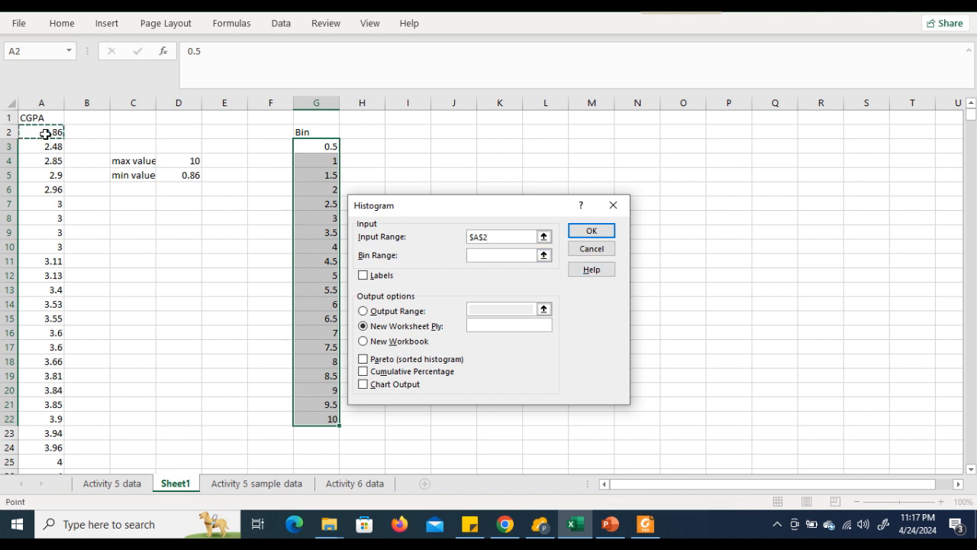
{"action": "key", "text": "ctrl+shift+Down"}
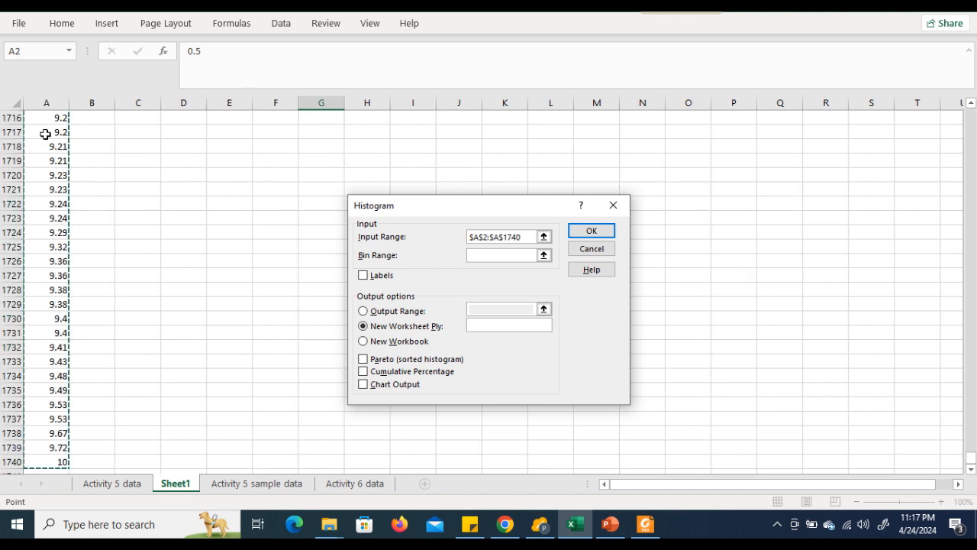
{"action": "key", "text": "ctrl+z"}
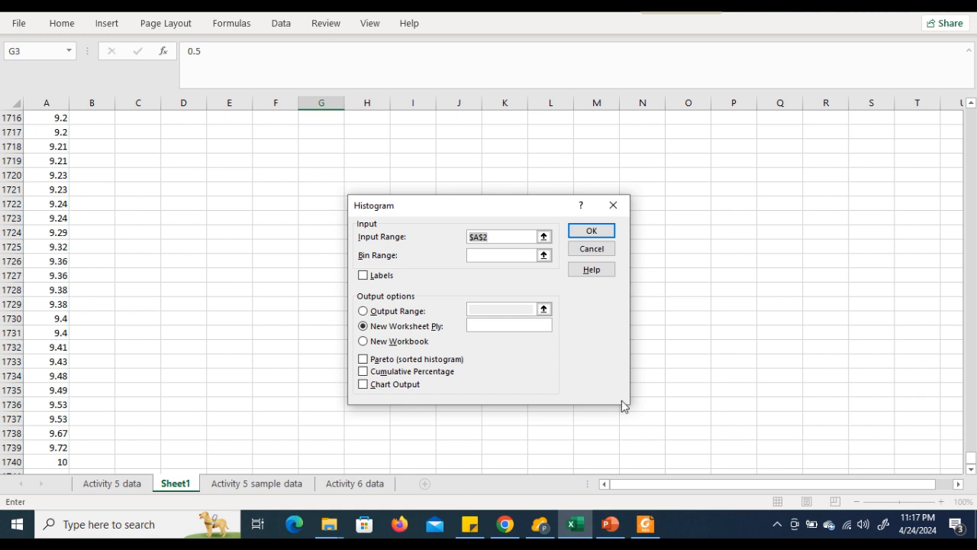
{"action": "left_click_drag", "start_coordinate": [972, 461], "coordinate": [958, 111]}
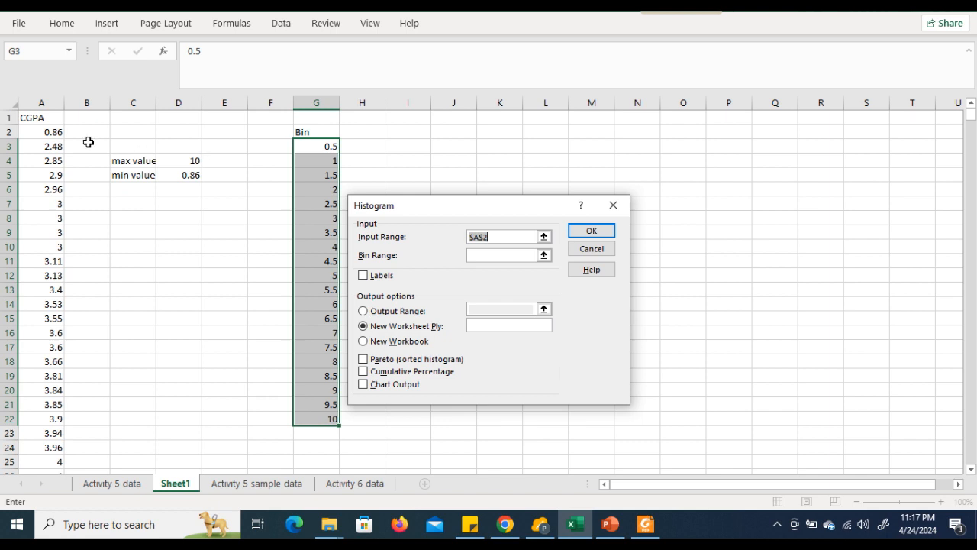
Set the histogram's input range to the CGPA values in A2:A1740 and its bin range to G3:G22.
{"action": "left_click", "coordinate": [43, 132]}
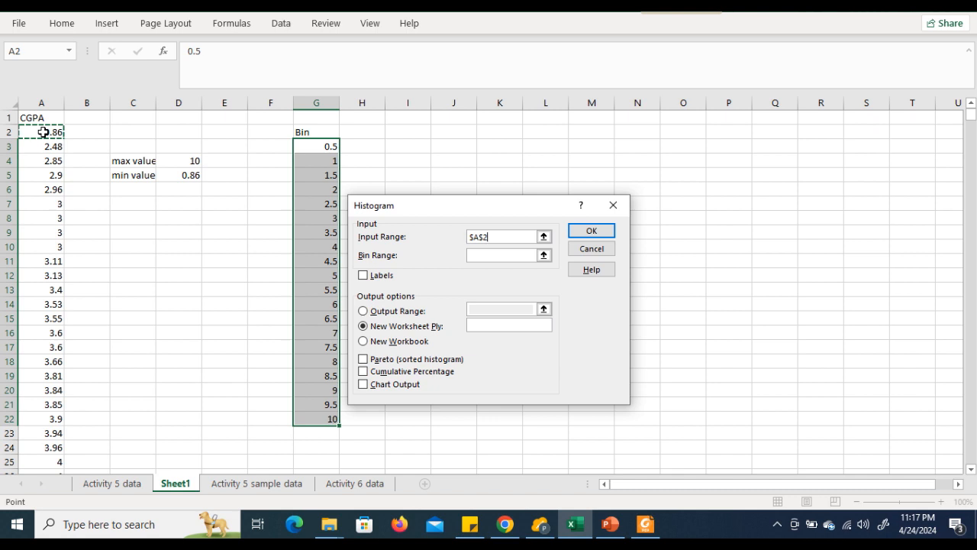
{"action": "key", "text": "ctrl+shift+Down"}
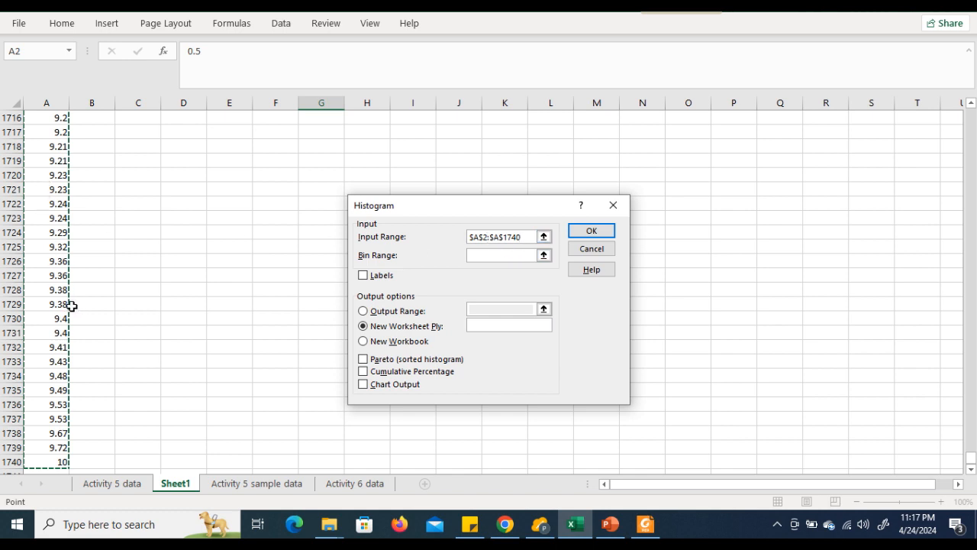
{"action": "left_click", "coordinate": [483, 259]}
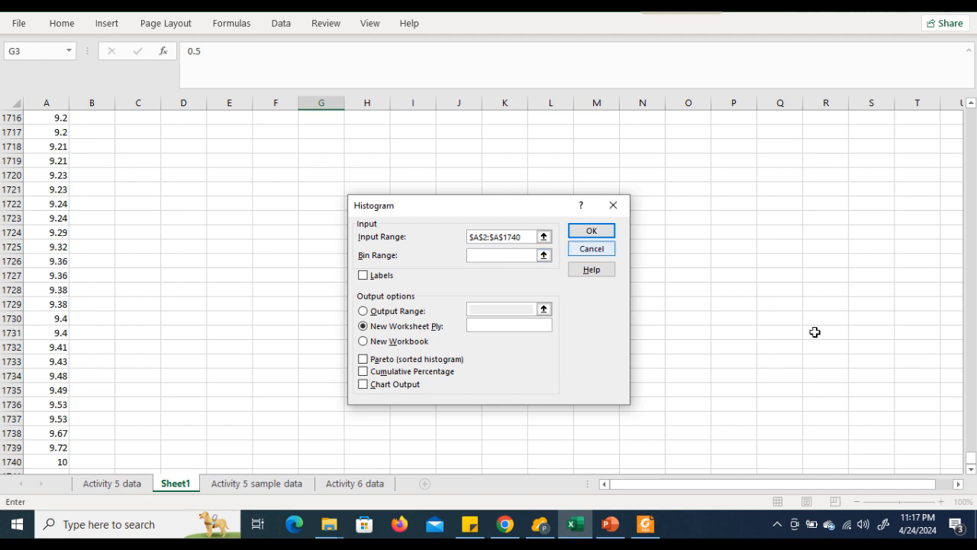
{"action": "left_click_drag", "start_coordinate": [971, 462], "coordinate": [962, 107]}
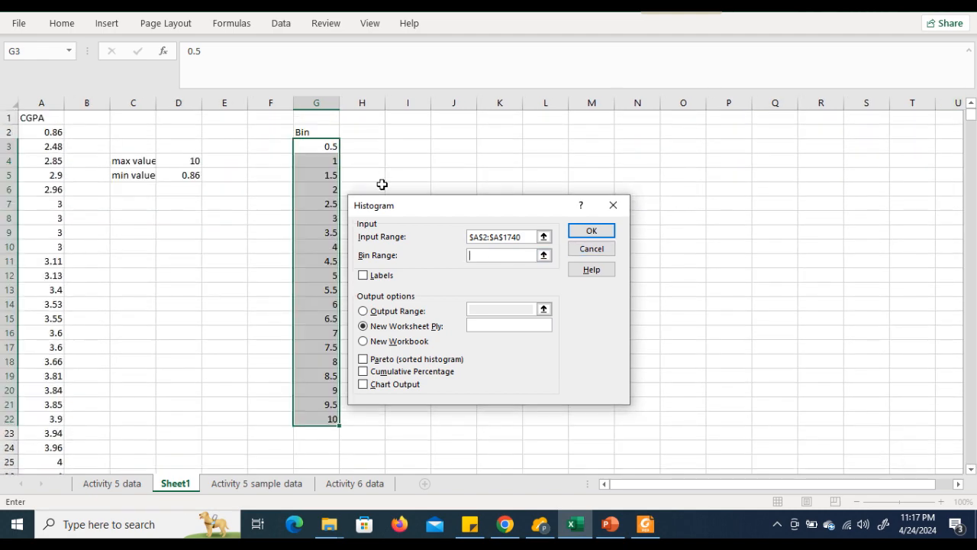
{"action": "left_click", "coordinate": [321, 147]}
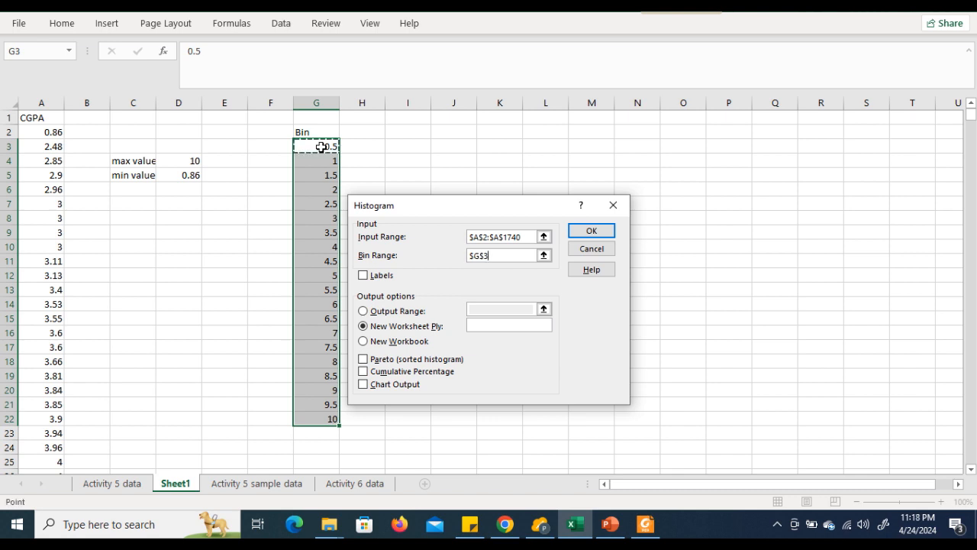
{"action": "key", "text": "ctrl+shift+Down"}
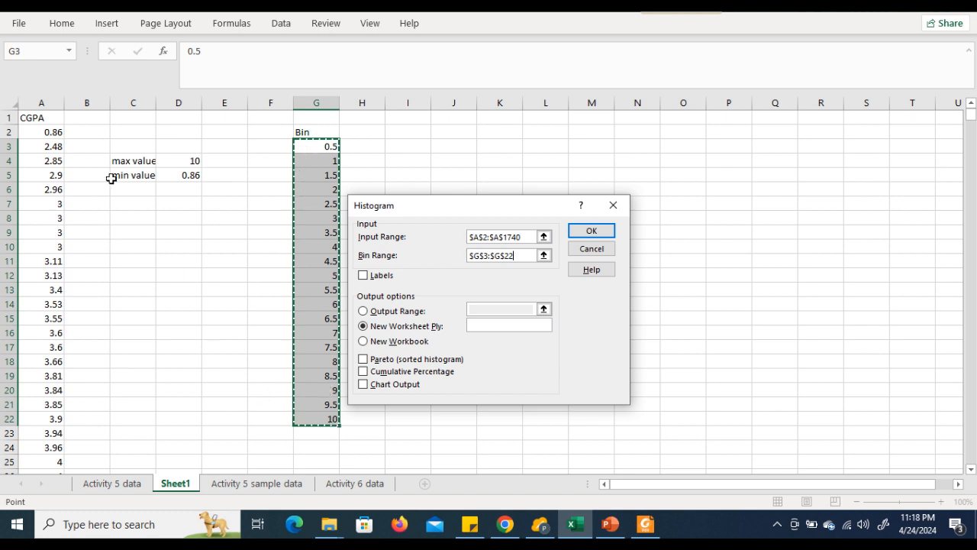
Set the histogram's output range to cell H2 on the same sheet and generate the frequency table.
{"action": "left_click", "coordinate": [364, 310]}
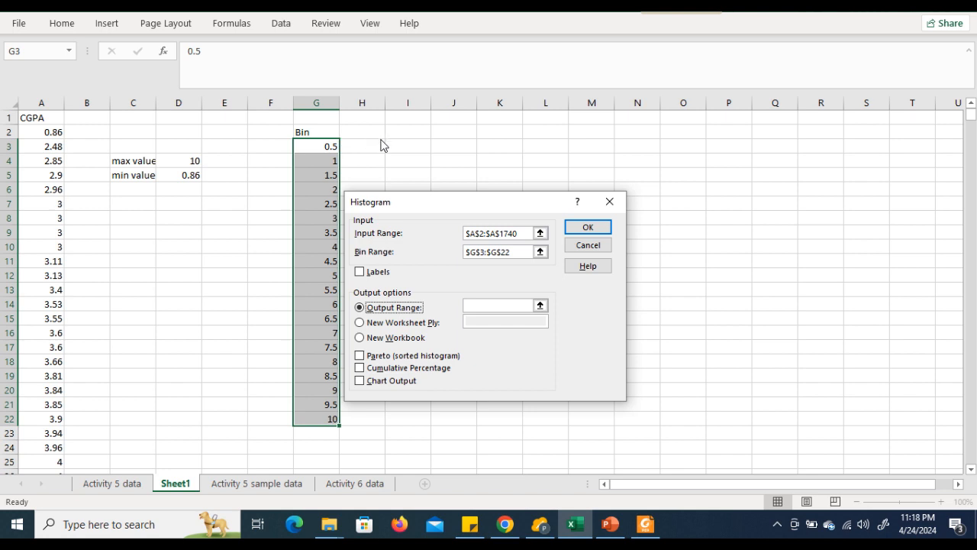
{"action": "left_click", "coordinate": [481, 304]}
{"action": "left_click", "coordinate": [363, 131]}
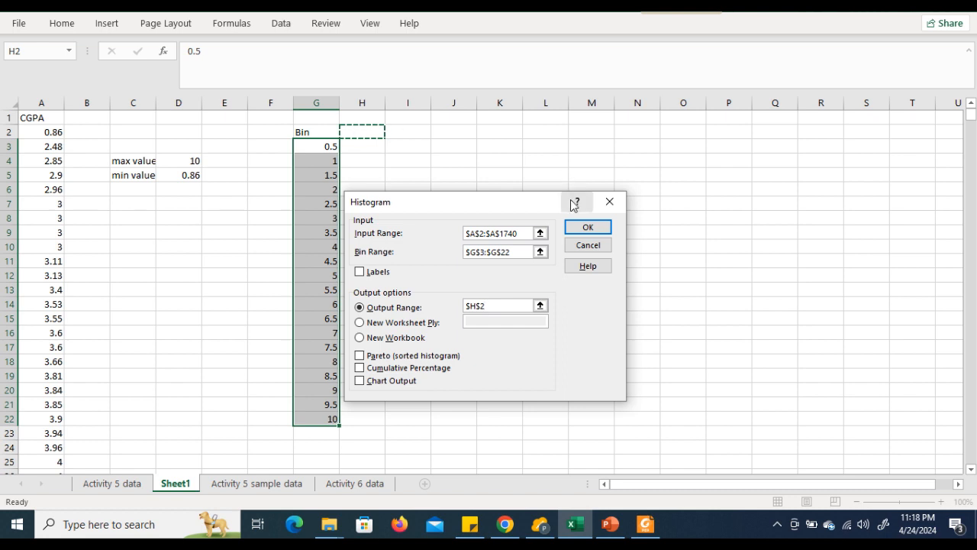
{"action": "left_click", "coordinate": [590, 226]}
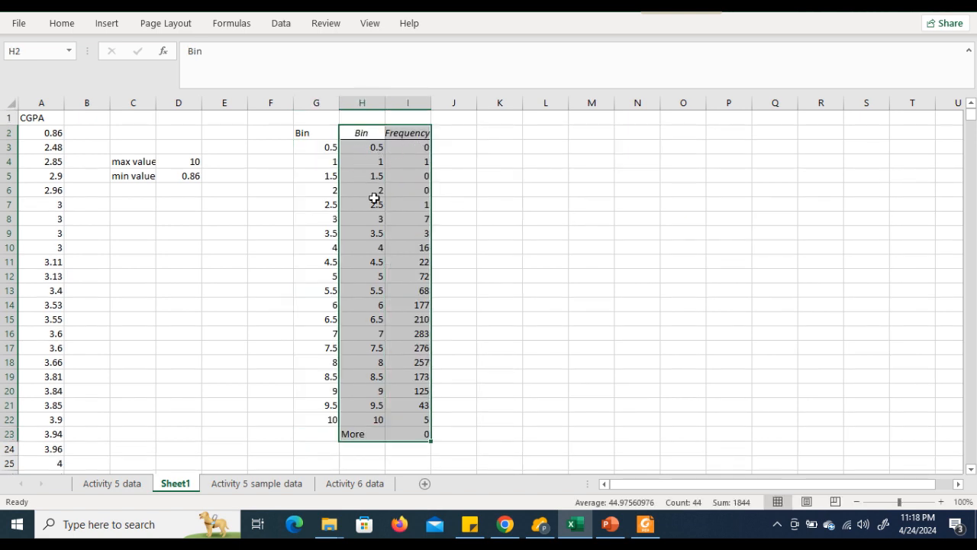
Clear the More row of the frequency table in H23:I23.
{"action": "left_click", "coordinate": [367, 433]}
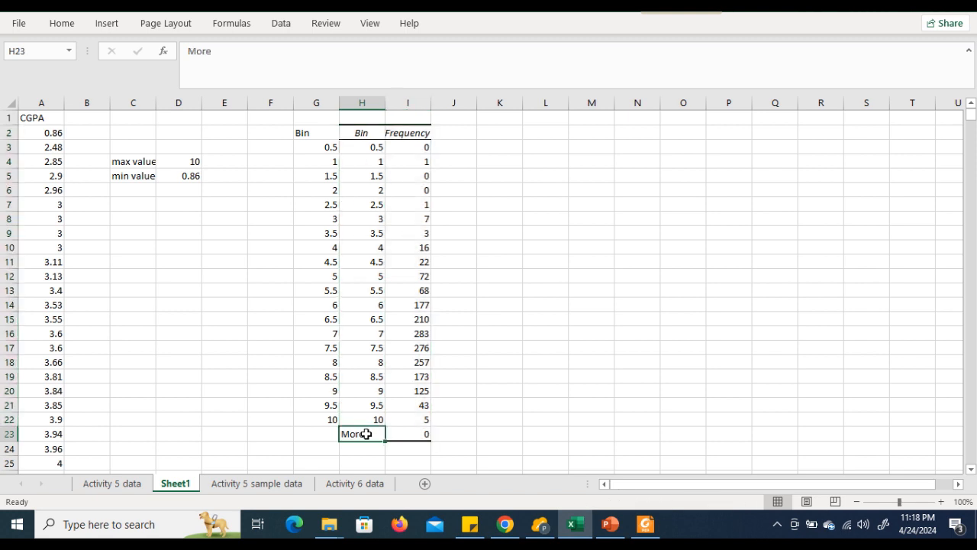
{"action": "key", "text": "shift+Right"}
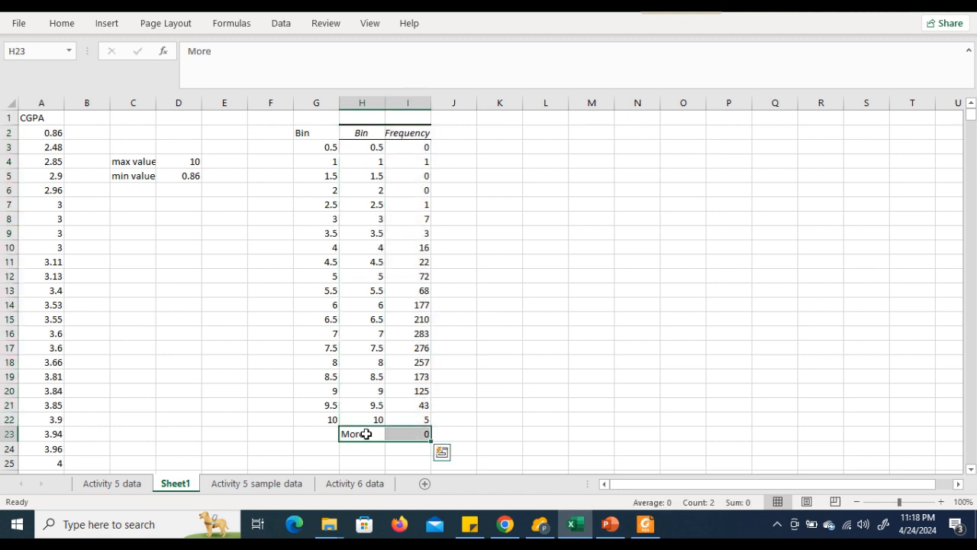
{"action": "key", "text": "Delete"}
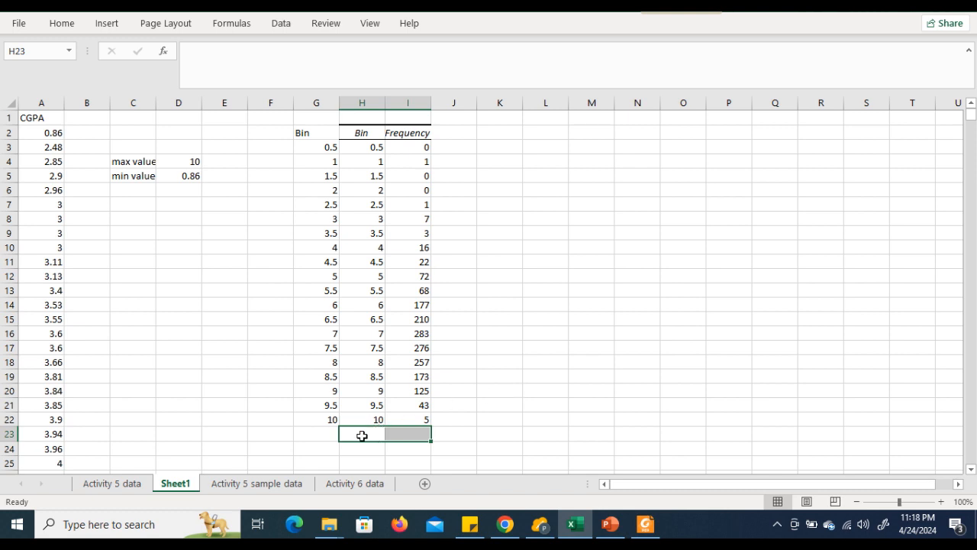
Delete the original Bin column in G2:G22, leaving the generated frequency table in place.
{"action": "left_click", "coordinate": [303, 131]}
{"action": "key", "text": "shift+Down"}
{"action": "key", "text": "shift+Down"}
{"action": "key", "text": "shift+Down"}
{"action": "key", "text": "shift+Down"}
{"action": "key", "text": "shift+Down"}
{"action": "key", "text": "shift+Down"}
{"action": "key", "text": "shift+Down"}
{"action": "key", "text": "shift+Down"}
{"action": "key", "text": "shift+Down"}
{"action": "key", "text": "shift+Down"}
{"action": "key", "text": "shift+Down"}
{"action": "key", "text": "shift+Down"}
{"action": "key", "text": "shift+Down"}
{"action": "key", "text": "shift+Down"}
{"action": "key", "text": "shift+Down"}
{"action": "key", "text": "shift+Down"}
{"action": "key", "text": "shift+Down"}
{"action": "key", "text": "shift+Down"}
{"action": "key", "text": "shift+Down"}
{"action": "key", "text": "shift+Down"}
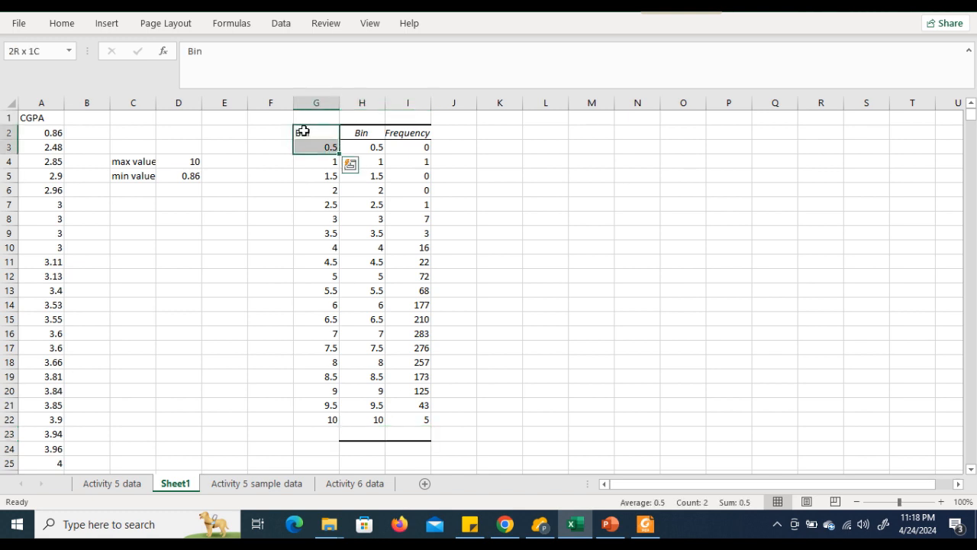
{"action": "key", "text": "shift+Up"}
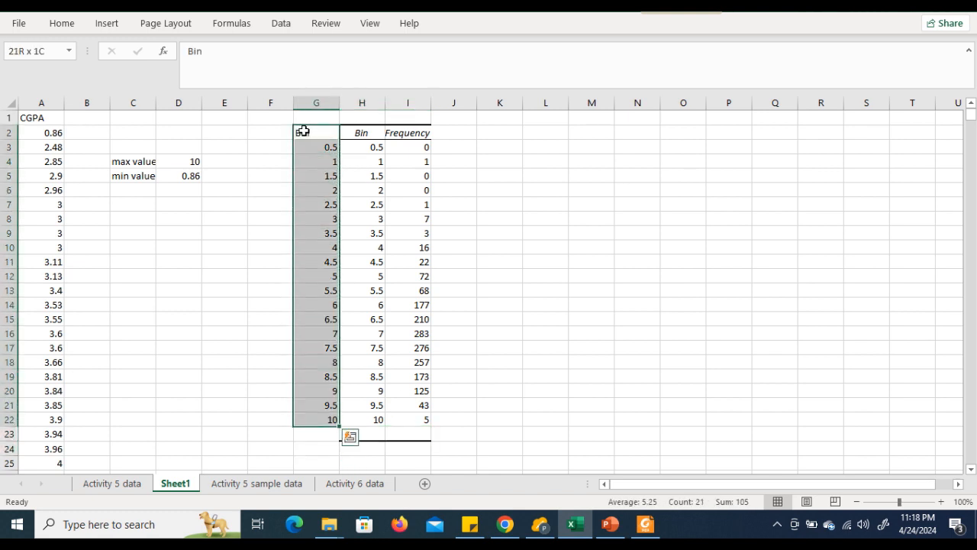
{"action": "key", "text": "Delete"}
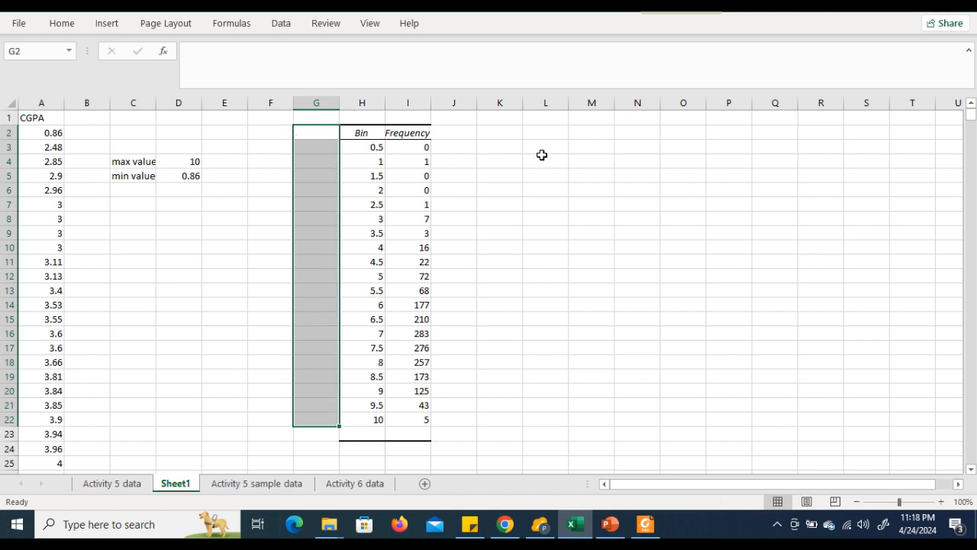
{"action": "left_click", "coordinate": [541, 157]}
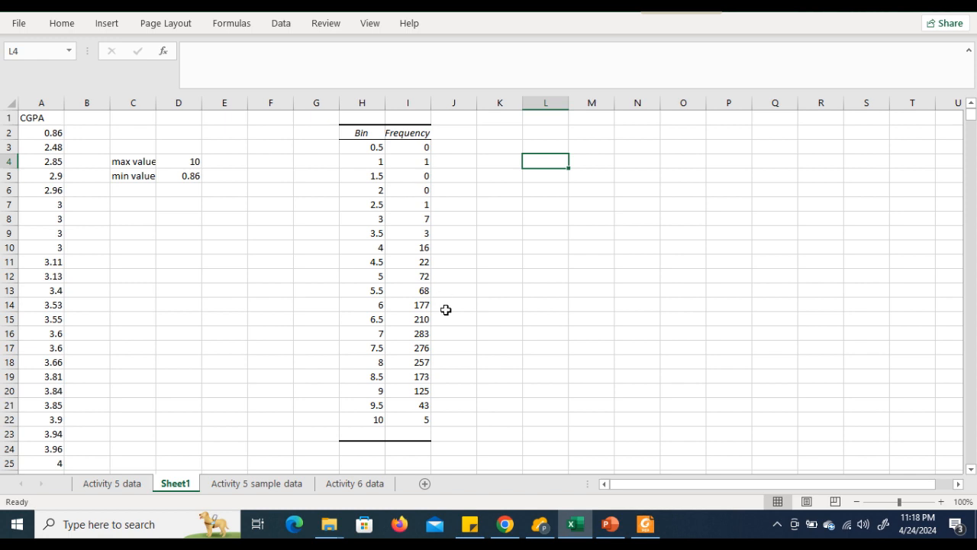
Select the frequency values in I3:I22 to examine their total.
{"action": "left_click", "coordinate": [417, 148]}
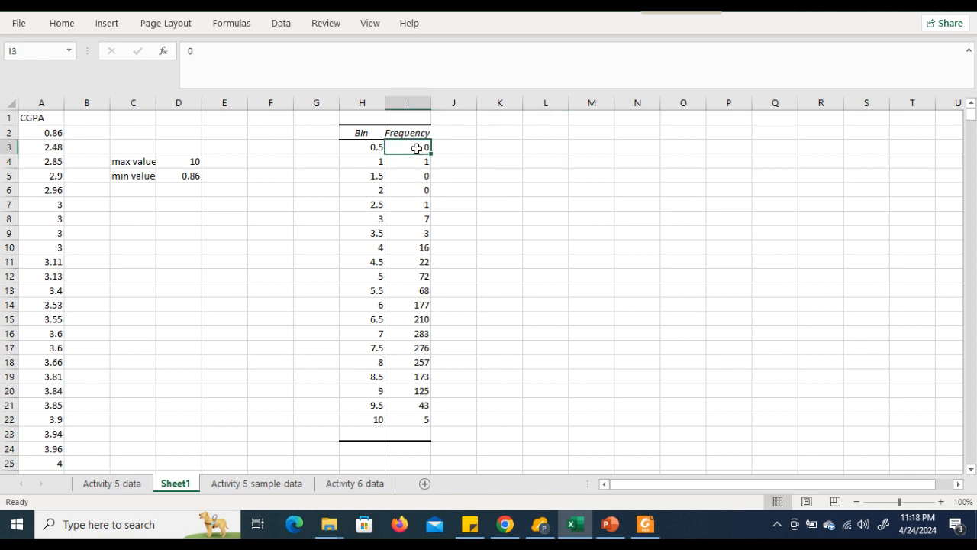
{"action": "key", "text": "shift+Down"}
{"action": "key", "text": "shift+Down"}
{"action": "key", "text": "shift+Down"}
{"action": "key", "text": "shift+Down"}
{"action": "key", "text": "shift+Down"}
{"action": "key", "text": "shift+Down"}
{"action": "key", "text": "shift+Down"}
{"action": "key", "text": "shift+Down"}
{"action": "key", "text": "shift+Down"}
{"action": "key", "text": "shift+Down"}
{"action": "key", "text": "shift+Down"}
{"action": "key", "text": "shift+Down"}
{"action": "key", "text": "shift+Down"}
{"action": "key", "text": "shift+Down"}
{"action": "key", "text": "shift+Down"}
{"action": "key", "text": "shift+Down"}
{"action": "key", "text": "shift+Down"}
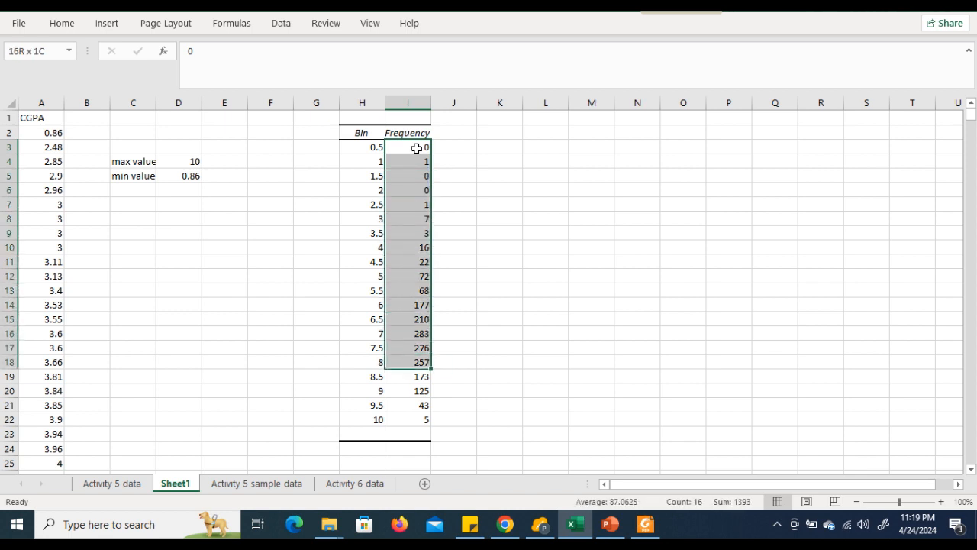
{"action": "key", "text": "shift+Down"}
{"action": "key", "text": "shift+Down"}
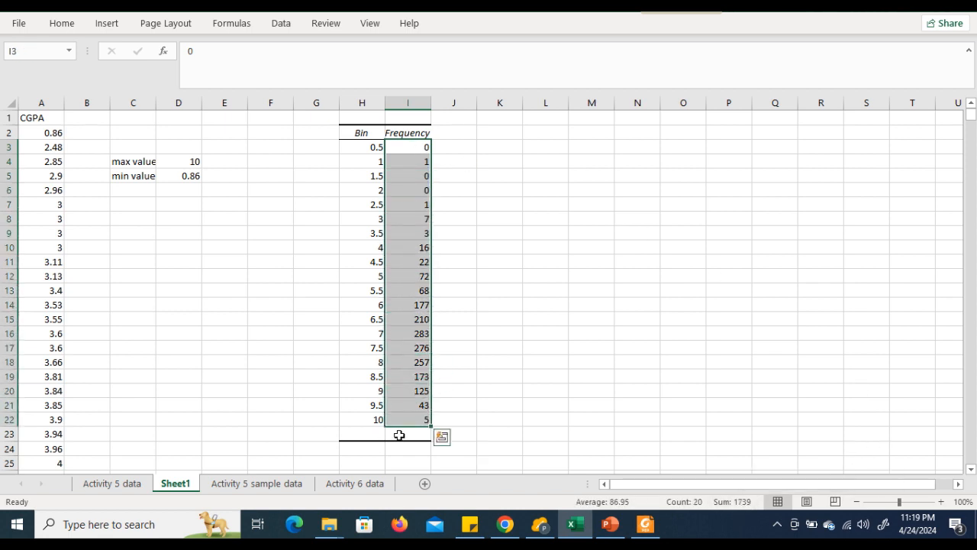
Label H24 as sum and total the frequencies in I24 with =sum(I3:I22).
{"action": "left_click", "coordinate": [368, 451]}
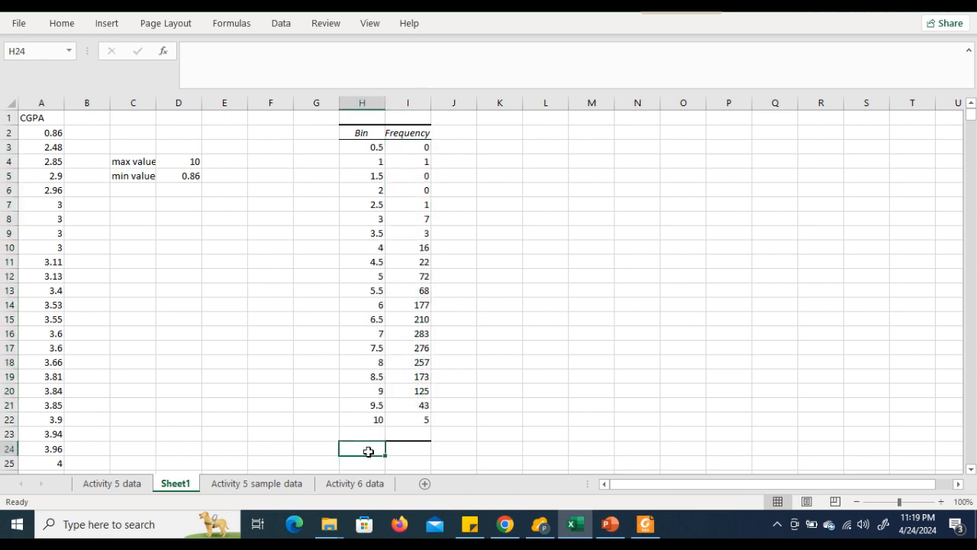
{"action": "type", "text": "sum"}
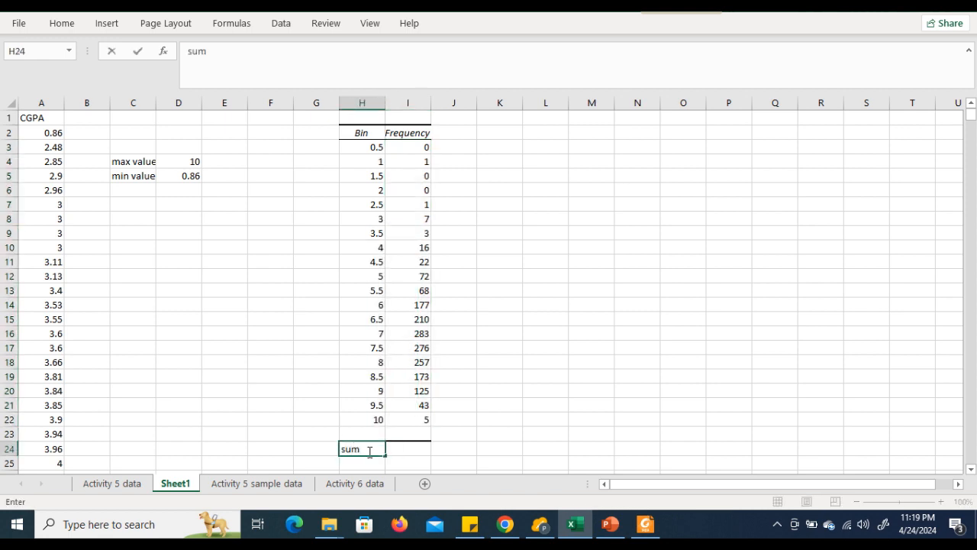
{"action": "left_click", "coordinate": [397, 450]}
{"action": "type", "text": "="}
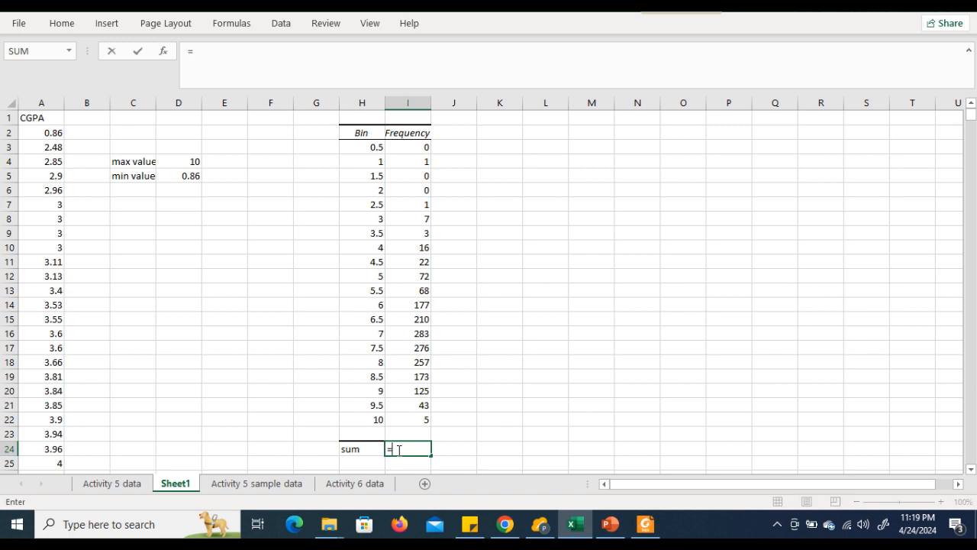
{"action": "type", "text": "sum("}
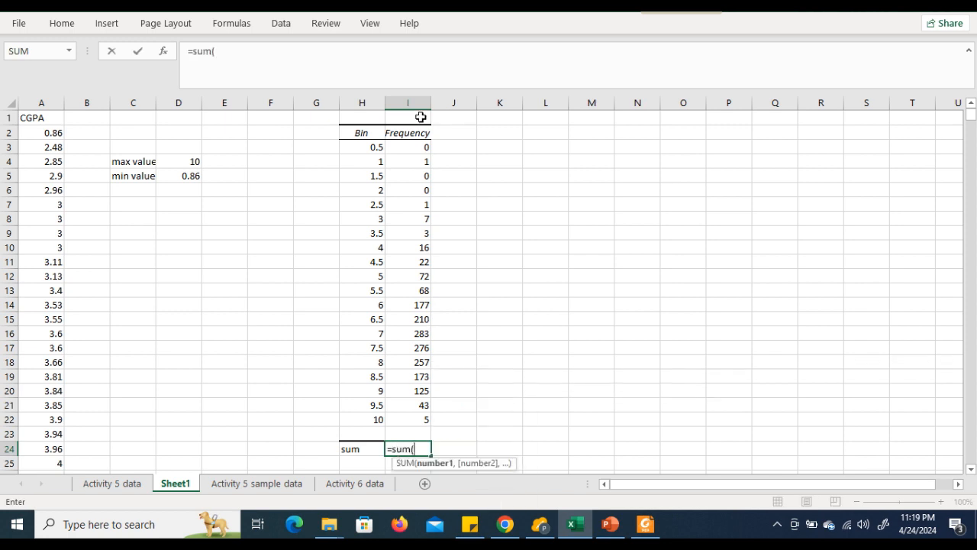
{"action": "left_click", "coordinate": [411, 147]}
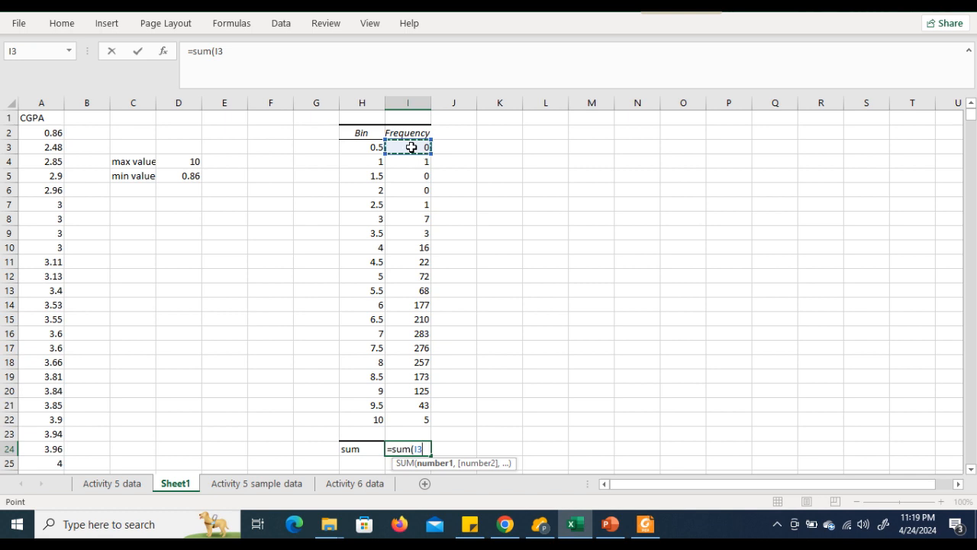
{"action": "key", "text": "ctrl+shift+Down"}
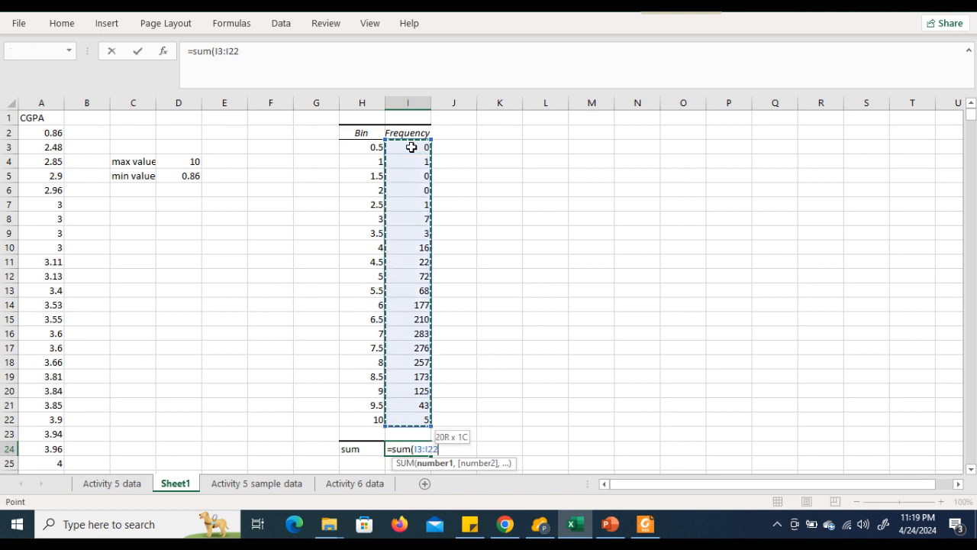
{"action": "type", "text": ")"}
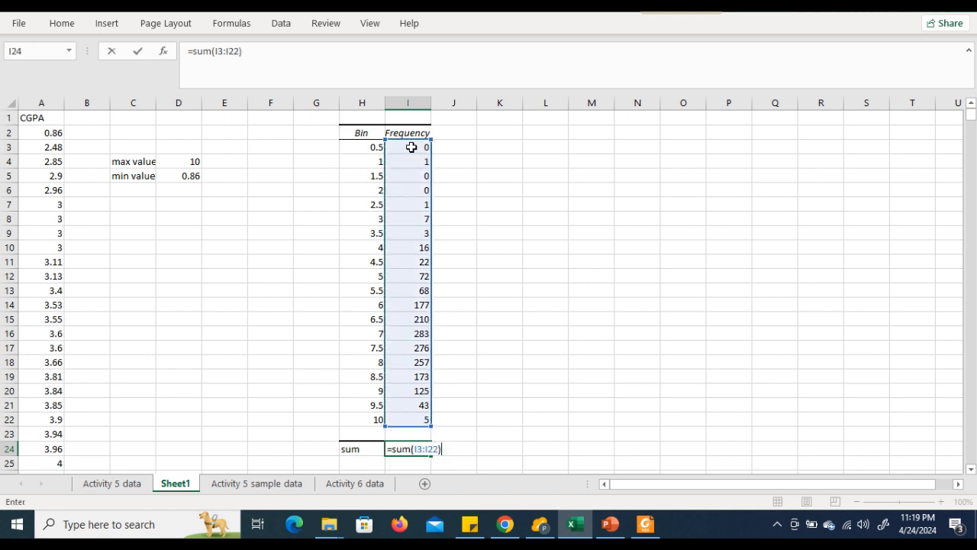
{"action": "key", "text": "Tab"}
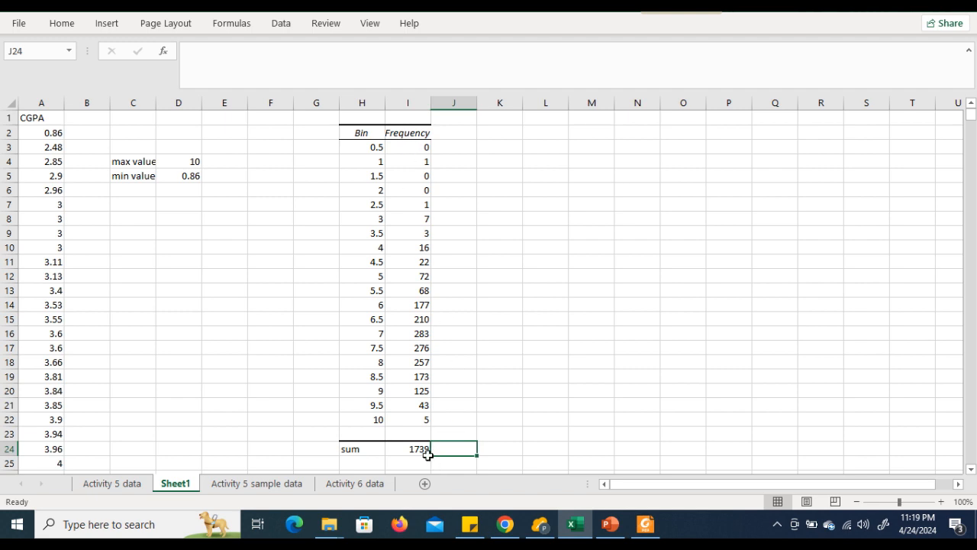
Add the column heading p(x) in J2 beside Frequency.
{"action": "left_click", "coordinate": [452, 134]}
{"action": "type", "text": "p("}
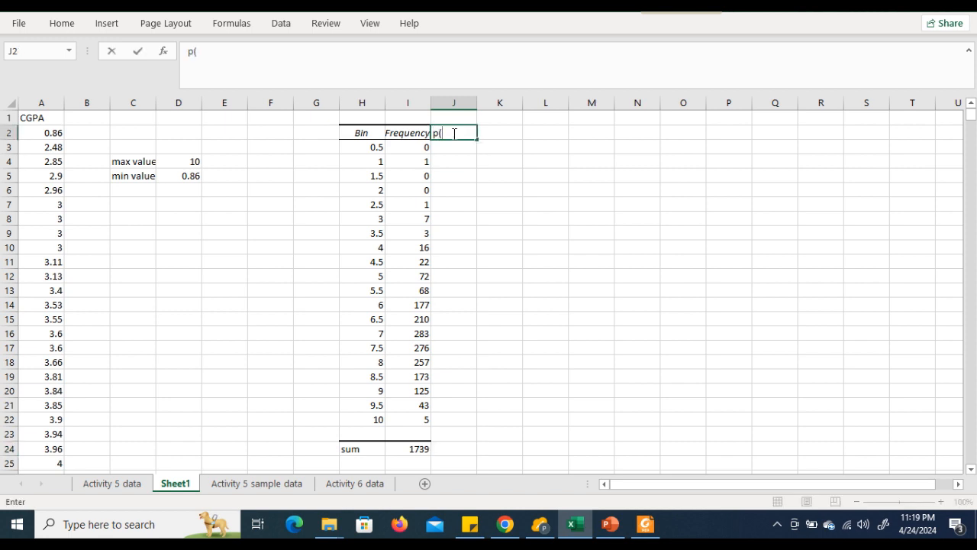
{"action": "type", "text": "x)"}
Switch to PowerPoint and handwrite in blue on slide 3 "Tossing a coin 100 times" and "no. of heads = 529".
{"action": "left_click", "coordinate": [610, 524]}
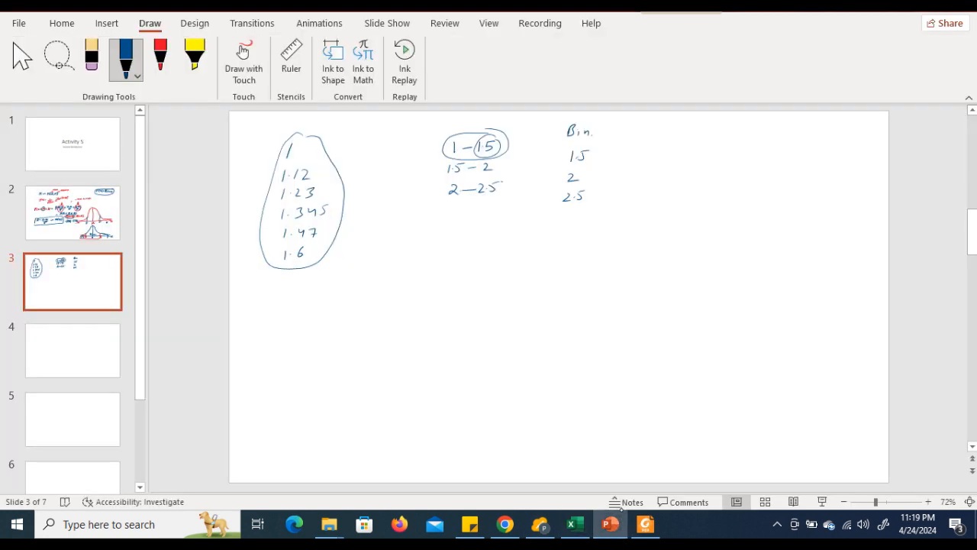
{"action": "mouse_move", "coordinate": [452, 262]}
{"action": "left_mouse_down"}
{"action": "mouse_move", "coordinate": [466, 260]}
{"action": "mouse_move", "coordinate": [457, 274]}
{"action": "mouse_move", "coordinate": [480, 267]}
{"action": "mouse_move", "coordinate": [498, 280]}
{"action": "mouse_move", "coordinate": [516, 268]}
{"action": "mouse_move", "coordinate": [617, 263]}
{"action": "left_mouse_up"}
{"action": "left_click_drag", "start_coordinate": [621, 262], "coordinate": [676, 265]}
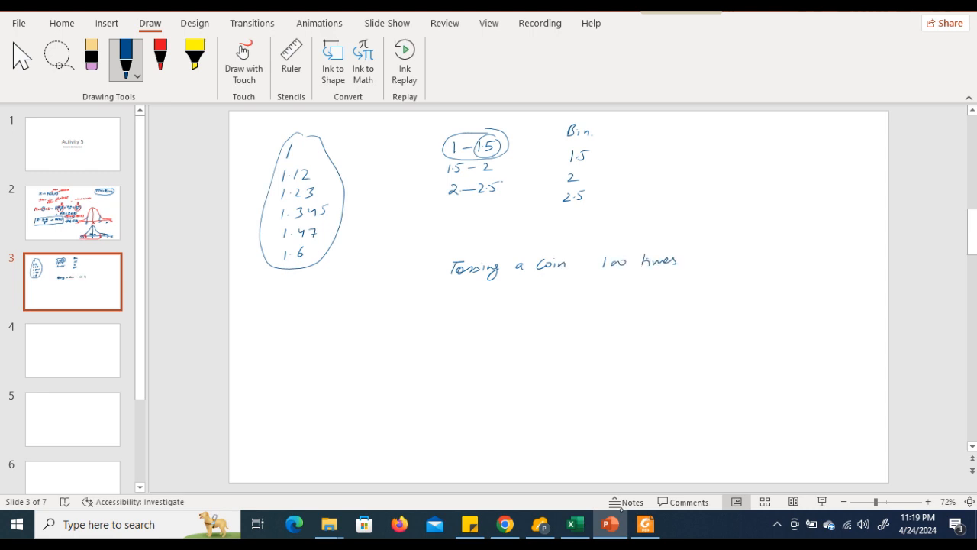
{"action": "left_click_drag", "start_coordinate": [482, 310], "coordinate": [505, 306]}
{"action": "left_click_drag", "start_coordinate": [518, 304], "coordinate": [513, 316]}
{"action": "mouse_move", "coordinate": [530, 300]}
{"action": "left_mouse_down"}
{"action": "mouse_move", "coordinate": [532, 309]}
{"action": "mouse_move", "coordinate": [564, 305]}
{"action": "left_mouse_up"}
{"action": "mouse_move", "coordinate": [602, 293]}
{"action": "left_mouse_down"}
{"action": "mouse_move", "coordinate": [598, 303]}
{"action": "mouse_move", "coordinate": [626, 303]}
{"action": "left_mouse_up"}
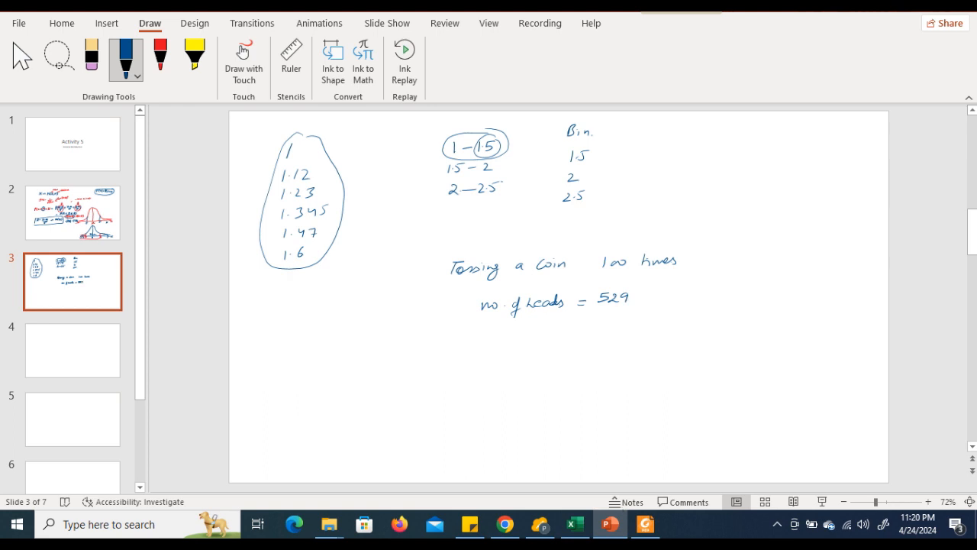
Handwrite P(head) = 529/1000 in blue below the number of heads.
{"action": "mouse_move", "coordinate": [486, 334]}
{"action": "left_mouse_down"}
{"action": "mouse_move", "coordinate": [504, 346]}
{"action": "mouse_move", "coordinate": [536, 330]}
{"action": "mouse_move", "coordinate": [542, 345]}
{"action": "mouse_move", "coordinate": [557, 334]}
{"action": "left_mouse_up"}
{"action": "mouse_move", "coordinate": [551, 340]}
{"action": "left_mouse_down"}
{"action": "mouse_move", "coordinate": [615, 344]}
{"action": "mouse_move", "coordinate": [574, 362]}
{"action": "left_mouse_up"}
{"action": "mouse_move", "coordinate": [589, 352]}
{"action": "left_mouse_down"}
{"action": "mouse_move", "coordinate": [584, 359]}
{"action": "mouse_move", "coordinate": [589, 353]}
{"action": "left_mouse_up"}
{"action": "left_click_drag", "start_coordinate": [595, 351], "coordinate": [612, 349]}
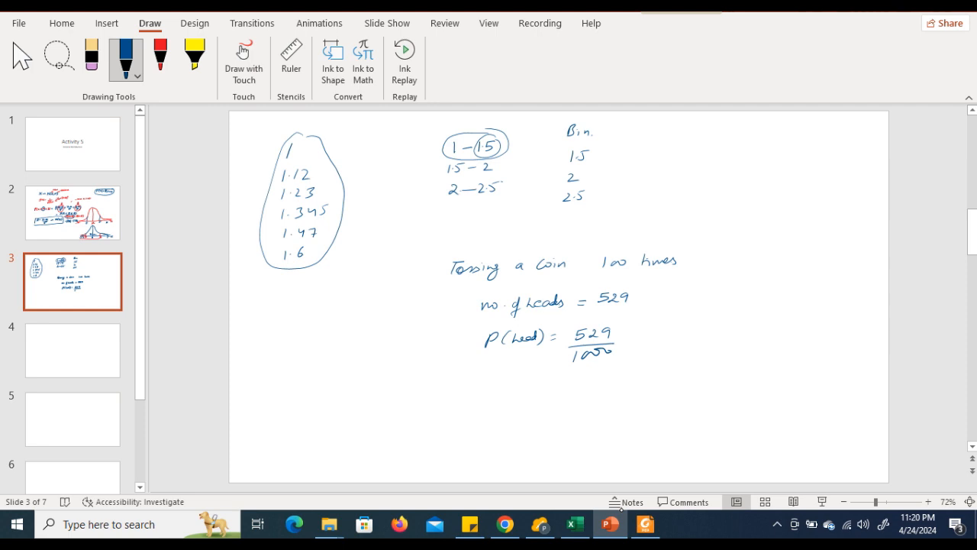
Correct the coin example to 1000 times with 529 circled, and handwrite the formula p = f/N beside it.
{"action": "mouse_move", "coordinate": [634, 261]}
{"action": "left_mouse_down"}
{"action": "mouse_move", "coordinate": [627, 266]}
{"action": "mouse_move", "coordinate": [634, 261]}
{"action": "left_mouse_up"}
{"action": "mouse_move", "coordinate": [602, 309]}
{"action": "left_mouse_down"}
{"action": "mouse_move", "coordinate": [630, 306]}
{"action": "mouse_move", "coordinate": [602, 307]}
{"action": "left_mouse_up"}
{"action": "mouse_move", "coordinate": [719, 290]}
{"action": "left_mouse_down"}
{"action": "mouse_move", "coordinate": [726, 300]}
{"action": "mouse_move", "coordinate": [769, 293]}
{"action": "mouse_move", "coordinate": [767, 303]}
{"action": "left_mouse_up"}
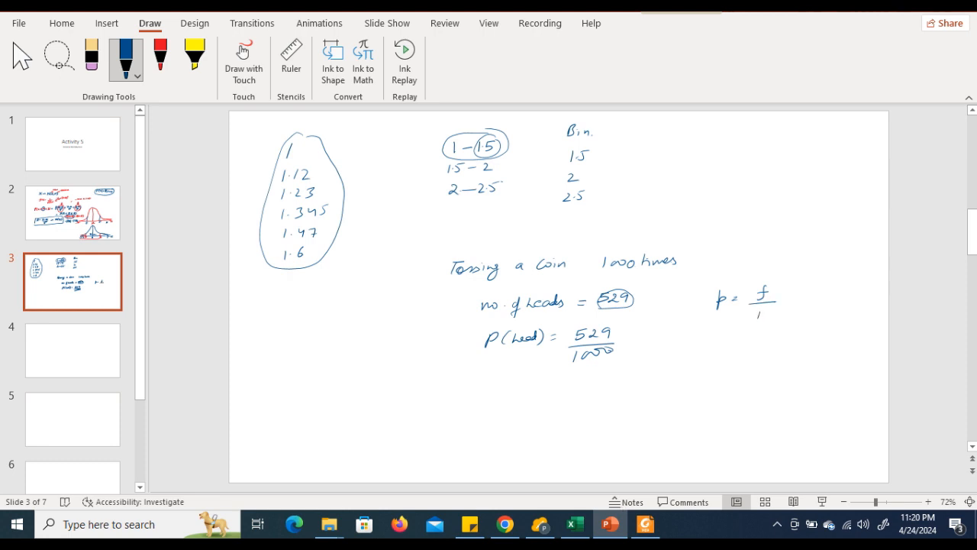
{"action": "left_click_drag", "start_coordinate": [766, 320], "coordinate": [770, 309]}
Switch to Excel, calculate p(x) in J3 with =I3/1739, and fill the formula down to J22.
{"action": "left_click", "coordinate": [575, 524]}
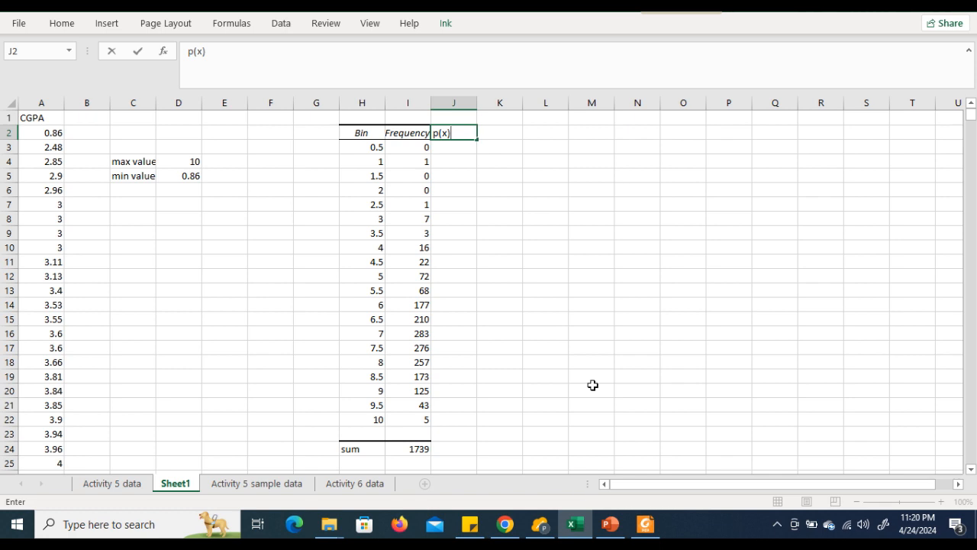
{"action": "left_click", "coordinate": [450, 149]}
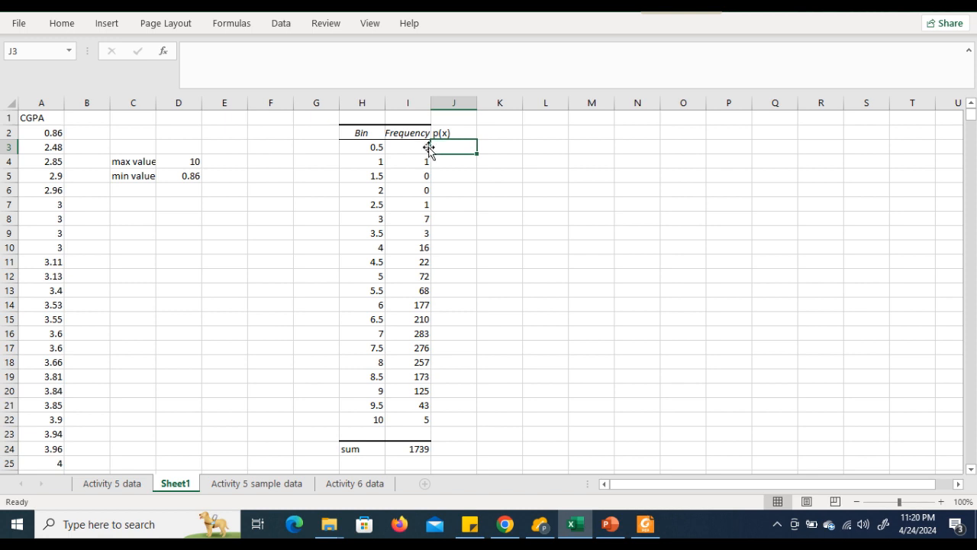
{"action": "type", "text": "="}
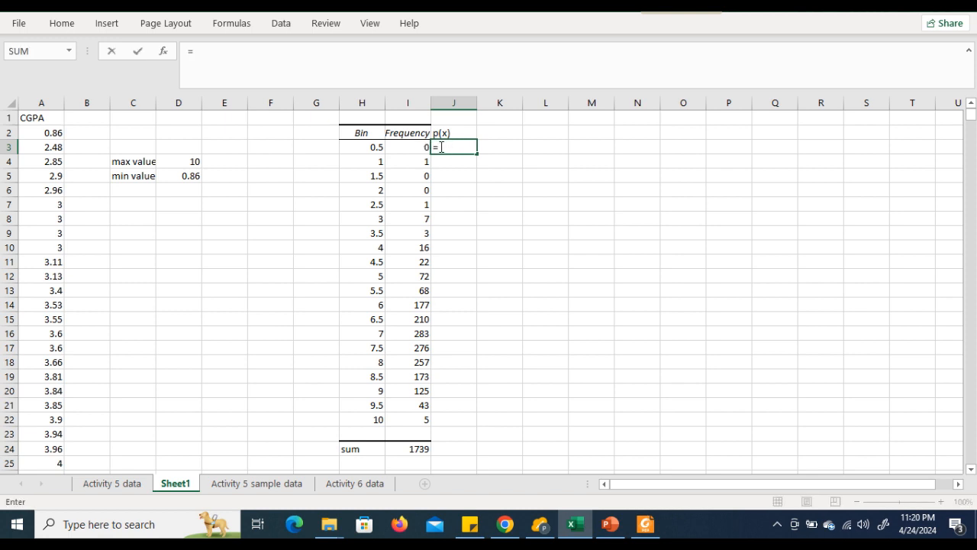
{"action": "left_click", "coordinate": [421, 145]}
{"action": "type", "text": "/1"}
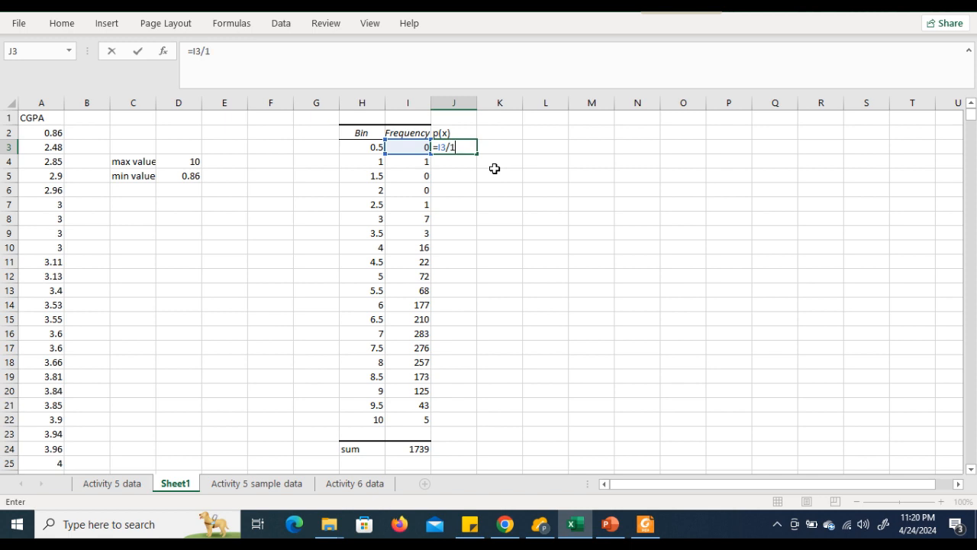
{"action": "type", "text": "739"}
{"action": "key", "text": "Tab"}
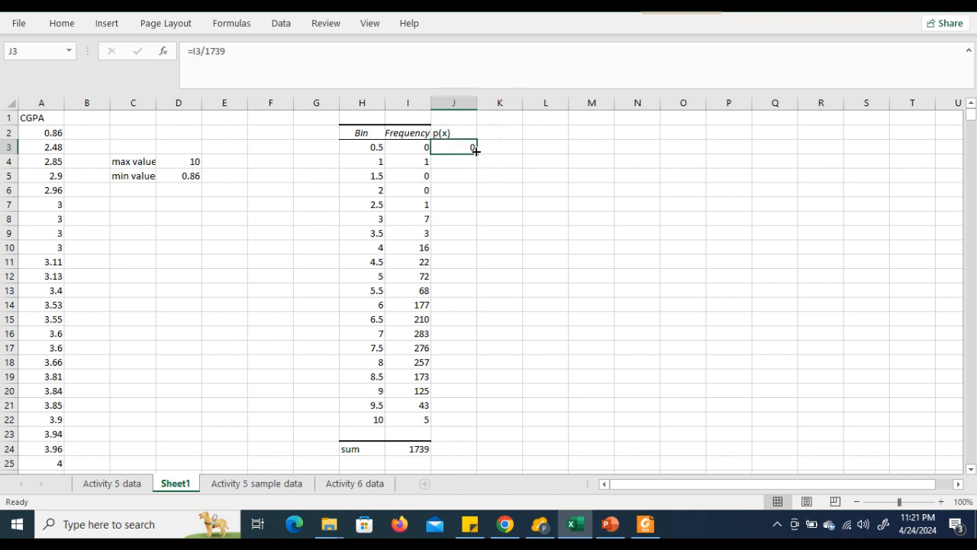
{"action": "left_click_drag", "start_coordinate": [476, 154], "coordinate": [500, 424]}
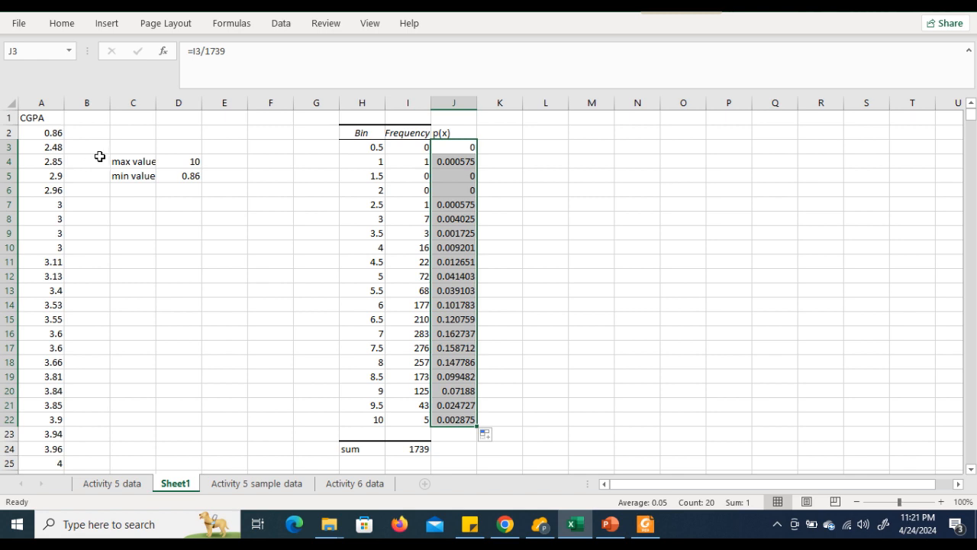
Switch to PowerPoint and write the result = 0.529 in red ink after the fraction 529/1000.
{"action": "left_click", "coordinate": [610, 526]}
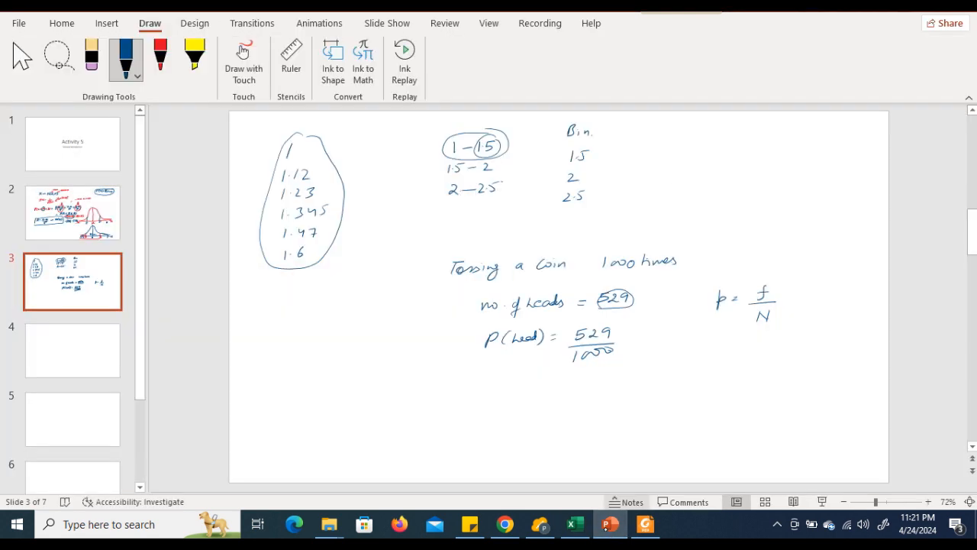
{"action": "left_click", "coordinate": [160, 57]}
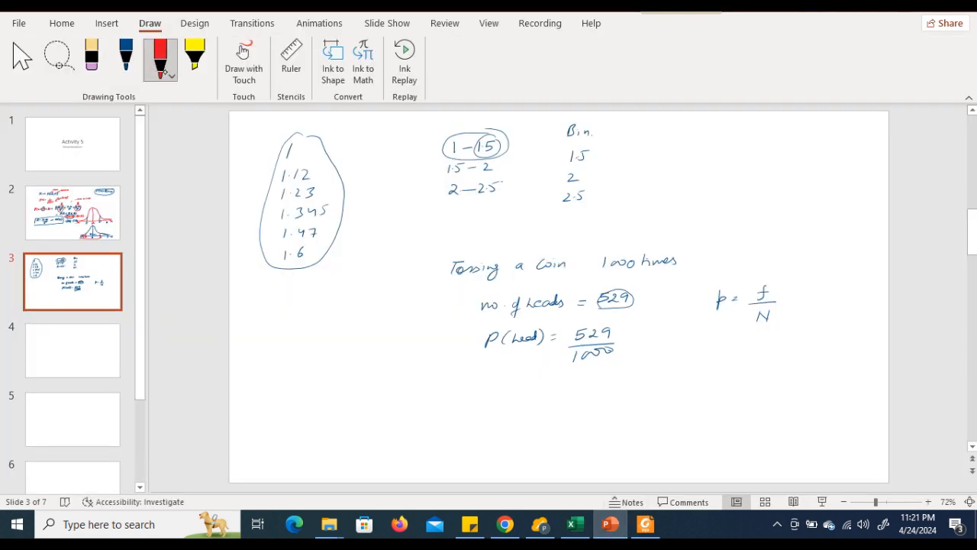
{"action": "mouse_move", "coordinate": [647, 330]}
{"action": "left_mouse_down"}
{"action": "mouse_move", "coordinate": [664, 334]}
{"action": "mouse_move", "coordinate": [657, 338]}
{"action": "left_mouse_up"}
{"action": "left_click", "coordinate": [651, 334]}
{"action": "left_click_drag", "start_coordinate": [658, 329], "coordinate": [666, 328]}
{"action": "left_click_drag", "start_coordinate": [669, 331], "coordinate": [687, 341]}
Write P(head) = 0.5 in red ink below the fraction and circle it.
{"action": "left_click_drag", "start_coordinate": [489, 391], "coordinate": [486, 404]}
{"action": "left_click_drag", "start_coordinate": [489, 389], "coordinate": [522, 397]}
{"action": "mouse_move", "coordinate": [525, 392]}
{"action": "left_mouse_down"}
{"action": "mouse_move", "coordinate": [541, 395]}
{"action": "mouse_move", "coordinate": [543, 384]}
{"action": "left_mouse_up"}
{"action": "mouse_move", "coordinate": [543, 384]}
{"action": "left_mouse_down"}
{"action": "mouse_move", "coordinate": [545, 402]}
{"action": "mouse_move", "coordinate": [559, 391]}
{"action": "left_mouse_up"}
{"action": "left_click_drag", "start_coordinate": [555, 394], "coordinate": [588, 393]}
{"action": "left_click_drag", "start_coordinate": [589, 383], "coordinate": [597, 381]}
{"action": "mouse_move", "coordinate": [526, 376]}
{"action": "left_mouse_down"}
{"action": "mouse_move", "coordinate": [600, 376]}
{"action": "mouse_move", "coordinate": [481, 405]}
{"action": "mouse_move", "coordinate": [600, 391]}
{"action": "mouse_move", "coordinate": [602, 372]}
{"action": "left_mouse_up"}
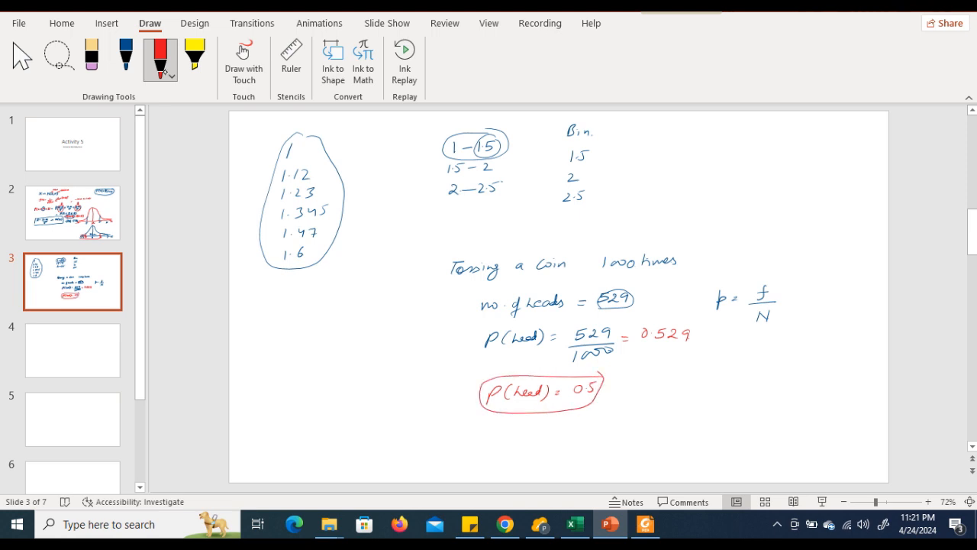
{"action": "left_click", "coordinate": [506, 524]}
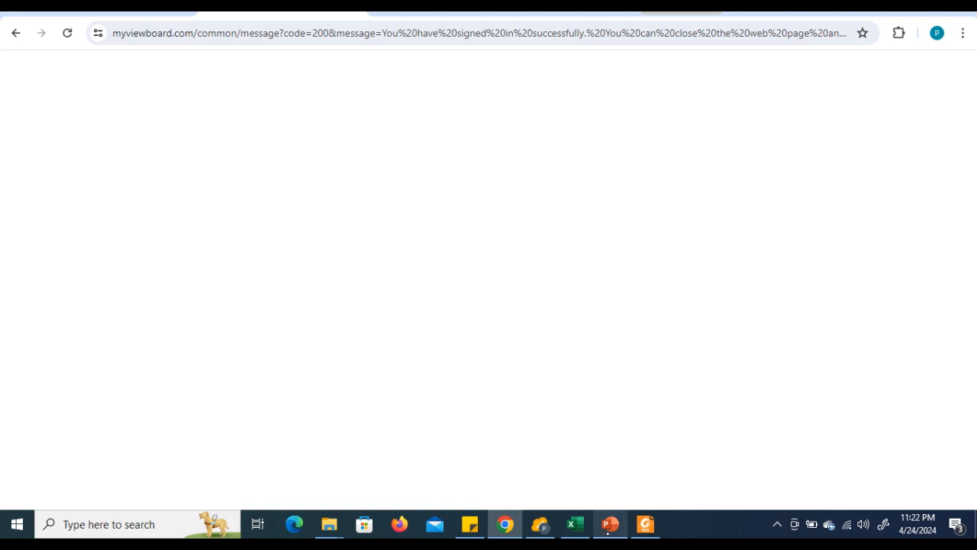
{"action": "left_click", "coordinate": [610, 524]}
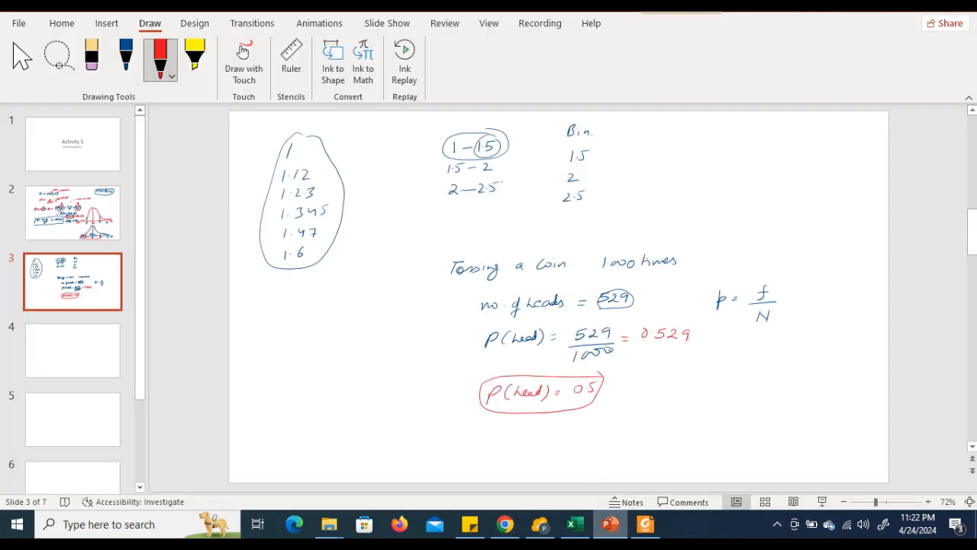
{"action": "left_click", "coordinate": [575, 524]}
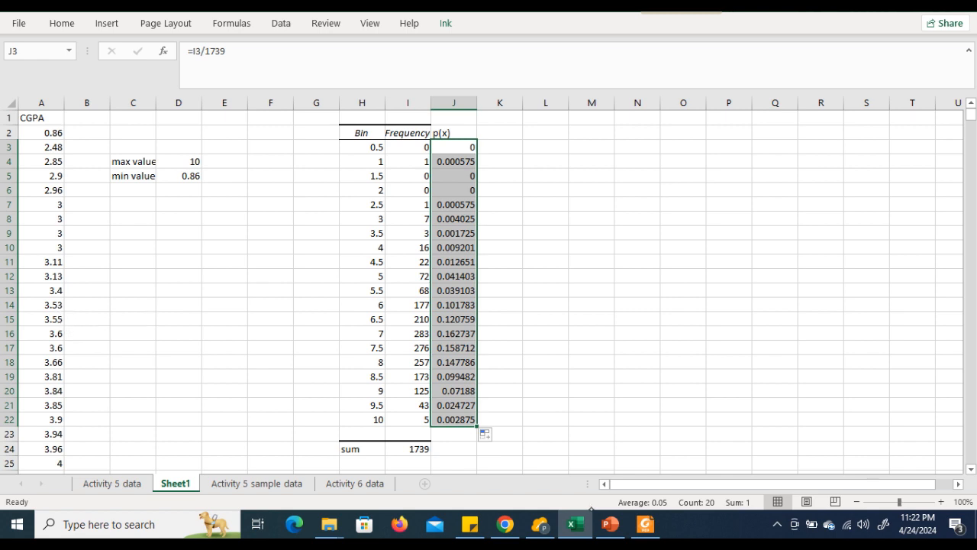
{"action": "left_click", "coordinate": [610, 524]}
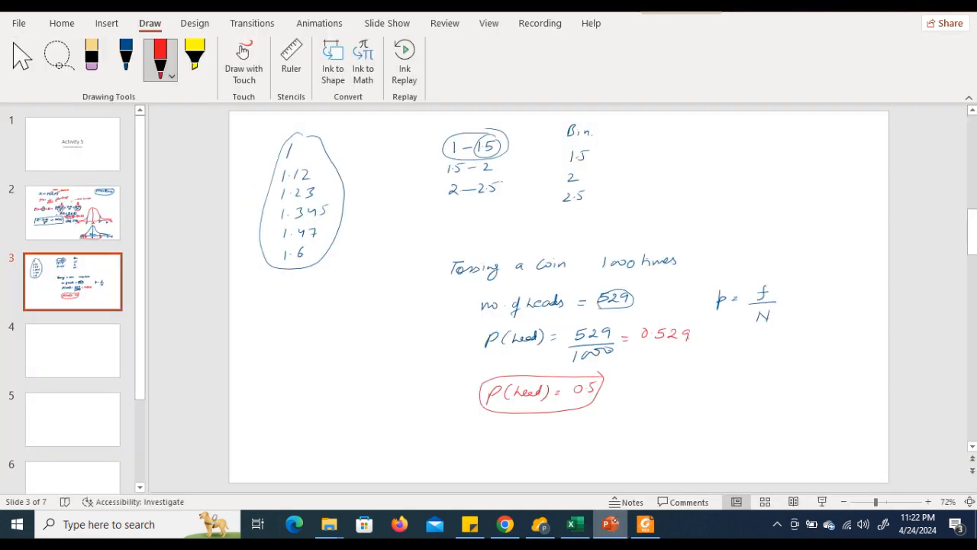
On blank slide 4, handwrite "If data is discrete & population follow normal distribution" in blue ink across the top.
{"action": "left_click", "coordinate": [98, 344]}
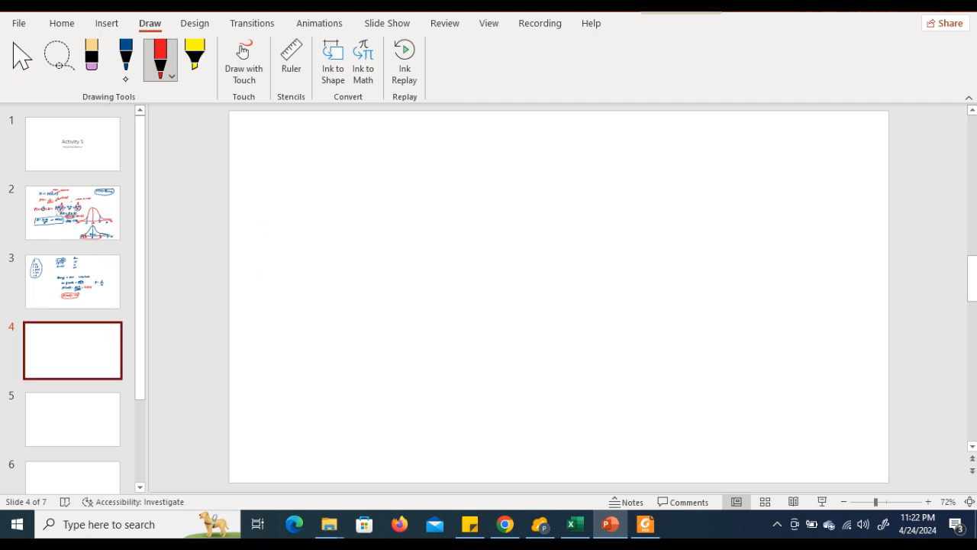
{"action": "left_click", "coordinate": [125, 67]}
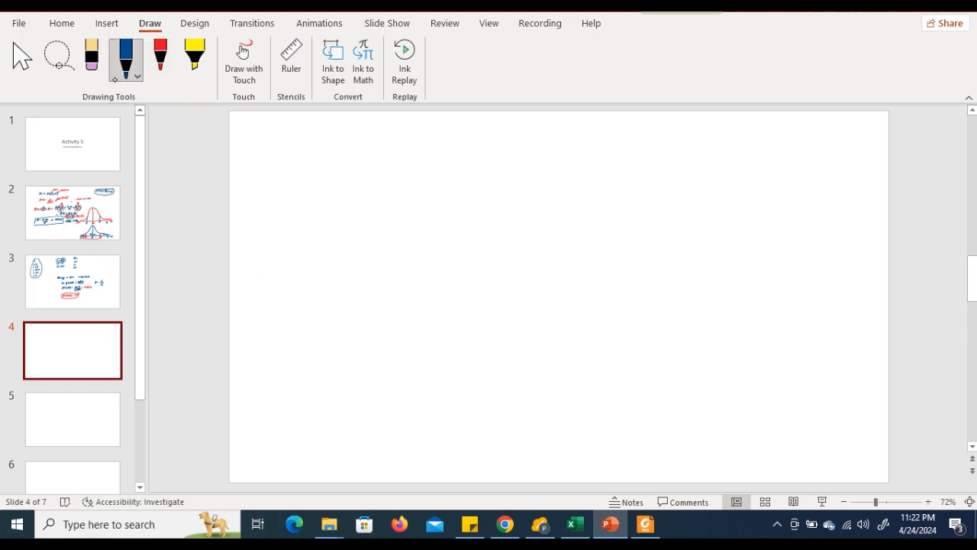
{"action": "left_click_drag", "start_coordinate": [302, 134], "coordinate": [303, 157]}
{"action": "mouse_move", "coordinate": [342, 130]}
{"action": "left_mouse_down"}
{"action": "mouse_move", "coordinate": [333, 144]}
{"action": "mouse_move", "coordinate": [480, 137]}
{"action": "left_mouse_up"}
{"action": "mouse_move", "coordinate": [509, 136]}
{"action": "left_mouse_down"}
{"action": "mouse_move", "coordinate": [502, 129]}
{"action": "mouse_move", "coordinate": [529, 147]}
{"action": "mouse_move", "coordinate": [545, 132]}
{"action": "mouse_move", "coordinate": [551, 150]}
{"action": "left_mouse_up"}
{"action": "left_click_drag", "start_coordinate": [552, 131], "coordinate": [576, 137]}
{"action": "left_click_drag", "start_coordinate": [578, 131], "coordinate": [586, 138]}
{"action": "mouse_move", "coordinate": [581, 129]}
{"action": "left_mouse_down"}
{"action": "mouse_move", "coordinate": [620, 143]}
{"action": "mouse_move", "coordinate": [635, 136]}
{"action": "left_mouse_up"}
{"action": "mouse_move", "coordinate": [635, 133]}
{"action": "left_mouse_down"}
{"action": "mouse_move", "coordinate": [646, 123]}
{"action": "mouse_move", "coordinate": [654, 136]}
{"action": "left_mouse_up"}
{"action": "mouse_move", "coordinate": [655, 131]}
{"action": "left_mouse_down"}
{"action": "mouse_move", "coordinate": [727, 134]}
{"action": "mouse_move", "coordinate": [733, 122]}
{"action": "mouse_move", "coordinate": [768, 134]}
{"action": "mouse_move", "coordinate": [819, 130]}
{"action": "left_mouse_up"}
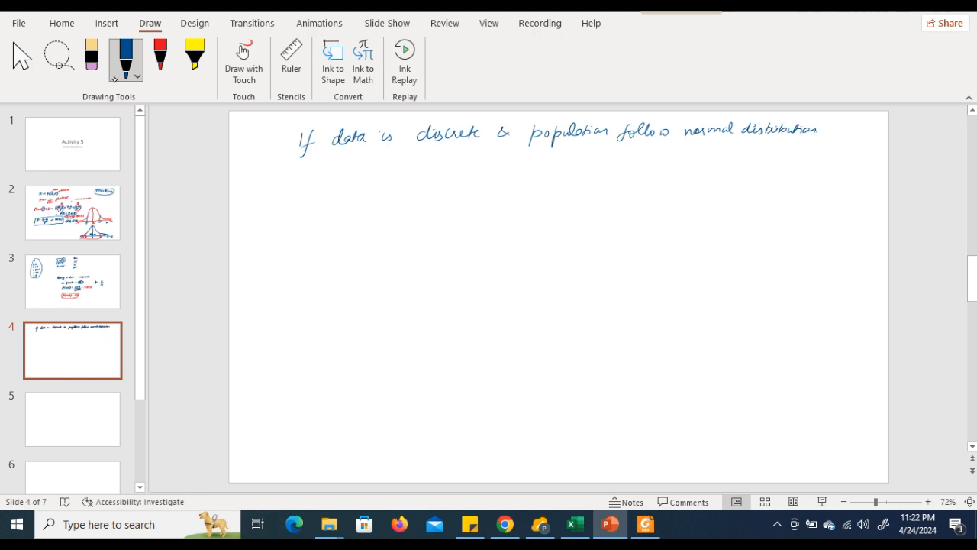
Continue the handwritten sentence on a second line with "with mean μ & variance σ²".
{"action": "left_click_drag", "start_coordinate": [332, 164], "coordinate": [345, 166]}
{"action": "left_click_drag", "start_coordinate": [347, 163], "coordinate": [613, 157]}
{"action": "left_click", "coordinate": [530, 156]}
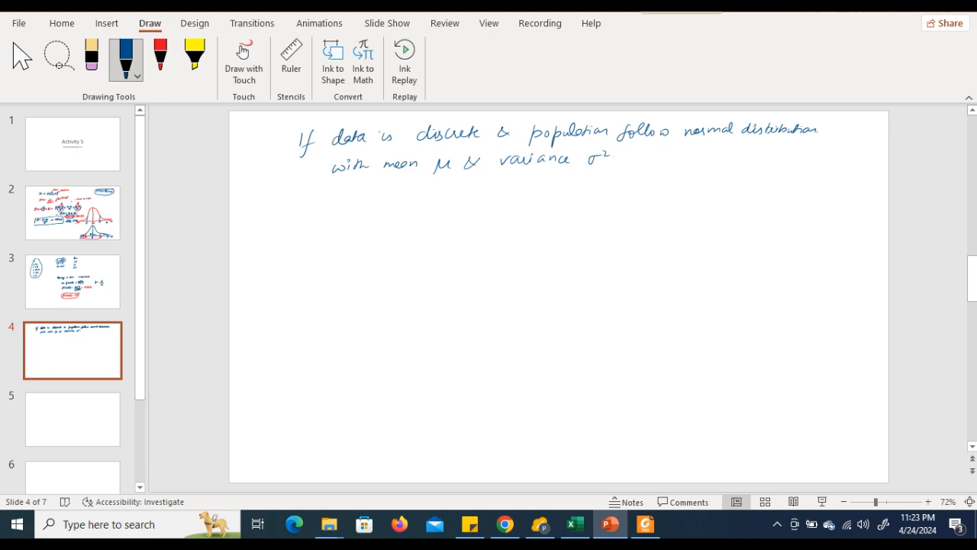
Handwrite "Continuity correction = δ = width" below the normal distribution sentence.
{"action": "mouse_move", "coordinate": [329, 217]}
{"action": "left_mouse_down"}
{"action": "mouse_move", "coordinate": [330, 232]}
{"action": "mouse_move", "coordinate": [390, 212]}
{"action": "mouse_move", "coordinate": [397, 235]}
{"action": "mouse_move", "coordinate": [399, 212]}
{"action": "mouse_move", "coordinate": [411, 222]}
{"action": "left_mouse_up"}
{"action": "left_click_drag", "start_coordinate": [422, 215], "coordinate": [493, 212]}
{"action": "mouse_move", "coordinate": [486, 217]}
{"action": "left_mouse_down"}
{"action": "mouse_move", "coordinate": [511, 212]}
{"action": "mouse_move", "coordinate": [507, 220]}
{"action": "left_mouse_up"}
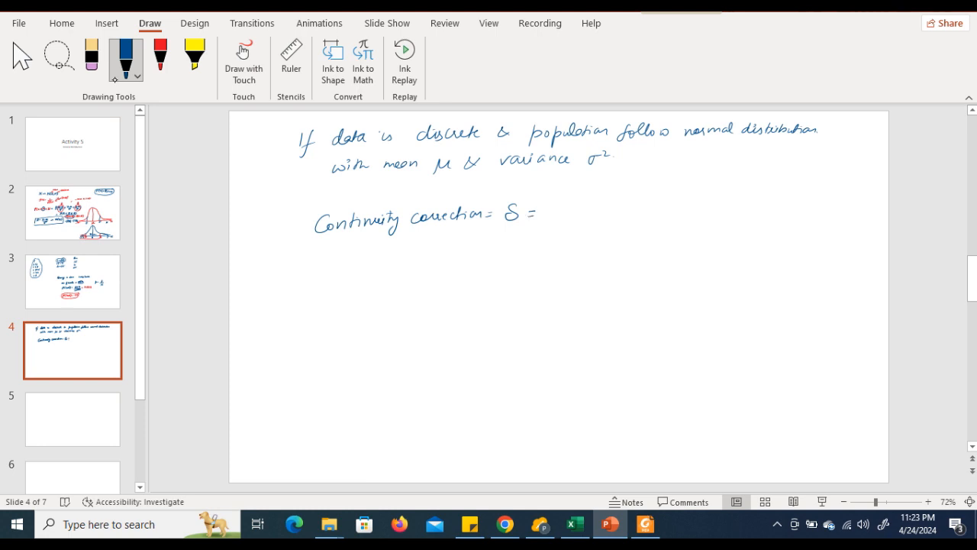
{"action": "mouse_move", "coordinate": [552, 210]}
{"action": "left_mouse_down"}
{"action": "mouse_move", "coordinate": [582, 214]}
{"action": "mouse_move", "coordinate": [581, 198]}
{"action": "mouse_move", "coordinate": [588, 213]}
{"action": "mouse_move", "coordinate": [597, 207]}
{"action": "left_mouse_up"}
Handwrite the column of values 1, 1.5, 2, 2.5, 3, 3.5 beside the formula, and complete the correction as width/2.
{"action": "mouse_move", "coordinate": [762, 167]}
{"action": "left_mouse_down"}
{"action": "mouse_move", "coordinate": [764, 215]}
{"action": "mouse_move", "coordinate": [753, 237]}
{"action": "mouse_move", "coordinate": [770, 237]}
{"action": "mouse_move", "coordinate": [763, 271]}
{"action": "left_mouse_up"}
{"action": "left_click", "coordinate": [762, 195]}
{"action": "left_click", "coordinate": [764, 234]}
{"action": "mouse_move", "coordinate": [764, 272]}
{"action": "left_mouse_down"}
{"action": "mouse_move", "coordinate": [754, 277]}
{"action": "mouse_move", "coordinate": [774, 277]}
{"action": "left_mouse_up"}
{"action": "left_click", "coordinate": [763, 276]}
{"action": "left_click_drag", "start_coordinate": [770, 269], "coordinate": [776, 267]}
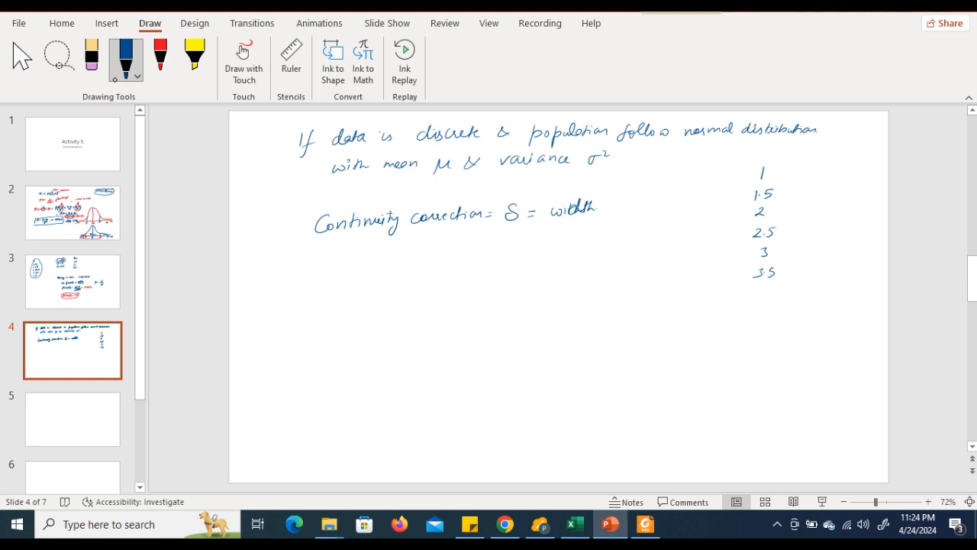
{"action": "mouse_move", "coordinate": [551, 220]}
{"action": "left_mouse_down"}
{"action": "mouse_move", "coordinate": [598, 219]}
{"action": "mouse_move", "coordinate": [586, 236]}
{"action": "left_mouse_up"}
{"action": "left_click", "coordinate": [590, 234]}
Sketch three adjoining histogram bars below the value list, with the edges labelled 1, 1.5, 2 and 2.5.
{"action": "mouse_move", "coordinate": [662, 391]}
{"action": "left_mouse_down"}
{"action": "mouse_move", "coordinate": [672, 355]}
{"action": "mouse_move", "coordinate": [703, 379]}
{"action": "left_mouse_up"}
{"action": "mouse_move", "coordinate": [703, 394]}
{"action": "left_mouse_down"}
{"action": "mouse_move", "coordinate": [701, 402]}
{"action": "mouse_move", "coordinate": [710, 393]}
{"action": "left_mouse_up"}
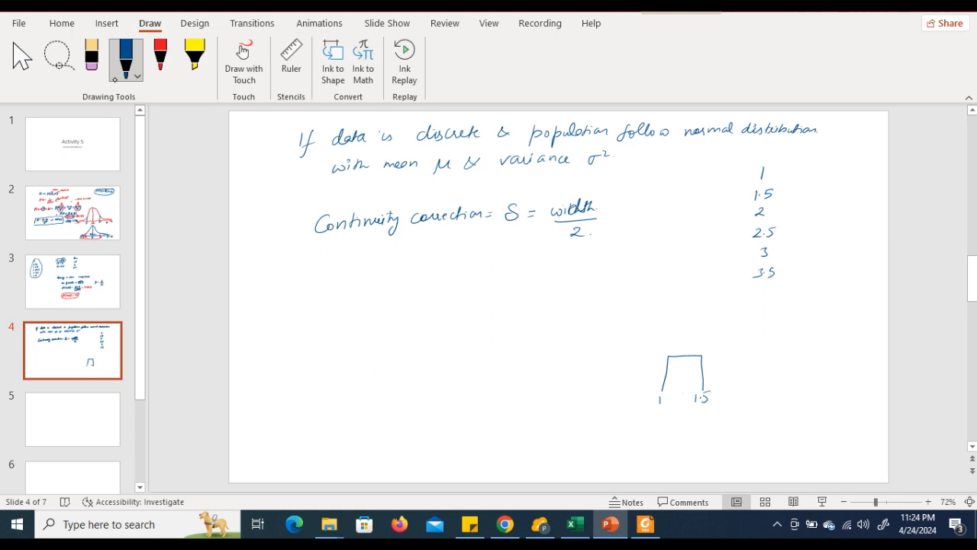
{"action": "mouse_move", "coordinate": [701, 359]}
{"action": "left_mouse_down"}
{"action": "mouse_move", "coordinate": [703, 326]}
{"action": "mouse_move", "coordinate": [745, 326]}
{"action": "mouse_move", "coordinate": [749, 404]}
{"action": "left_mouse_up"}
{"action": "mouse_move", "coordinate": [750, 334]}
{"action": "left_mouse_down"}
{"action": "mouse_move", "coordinate": [781, 334]}
{"action": "mouse_move", "coordinate": [790, 404]}
{"action": "left_mouse_up"}
{"action": "left_click", "coordinate": [787, 402]}
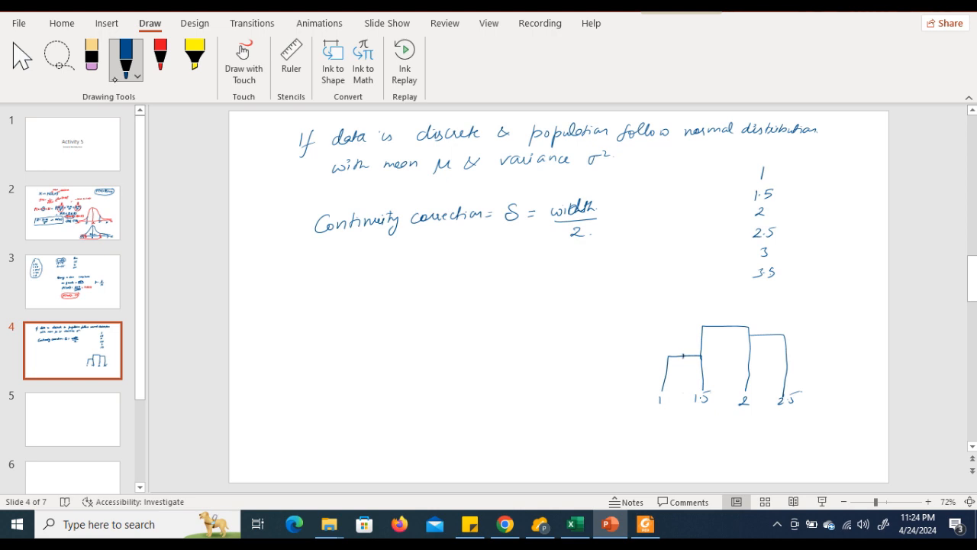
Mark the midpoints on the tops of the sketched bars and draw a smooth curve through them.
{"action": "left_click_drag", "start_coordinate": [765, 332], "coordinate": [766, 337]}
{"action": "mouse_move", "coordinate": [685, 353]}
{"action": "left_mouse_down"}
{"action": "mouse_move", "coordinate": [714, 330]}
{"action": "mouse_move", "coordinate": [782, 342]}
{"action": "left_mouse_up"}
{"action": "left_click_drag", "start_coordinate": [684, 355], "coordinate": [643, 394]}
Handwrite P(X = a) = 0 under the continuity correction, label it "continuous", and circle it.
{"action": "mouse_move", "coordinate": [321, 274]}
{"action": "left_mouse_down"}
{"action": "mouse_move", "coordinate": [321, 288]}
{"action": "mouse_move", "coordinate": [339, 268]}
{"action": "mouse_move", "coordinate": [341, 287]}
{"action": "mouse_move", "coordinate": [373, 274]}
{"action": "left_mouse_up"}
{"action": "left_click_drag", "start_coordinate": [365, 277], "coordinate": [372, 278]}
{"action": "left_click_drag", "start_coordinate": [386, 270], "coordinate": [396, 284]}
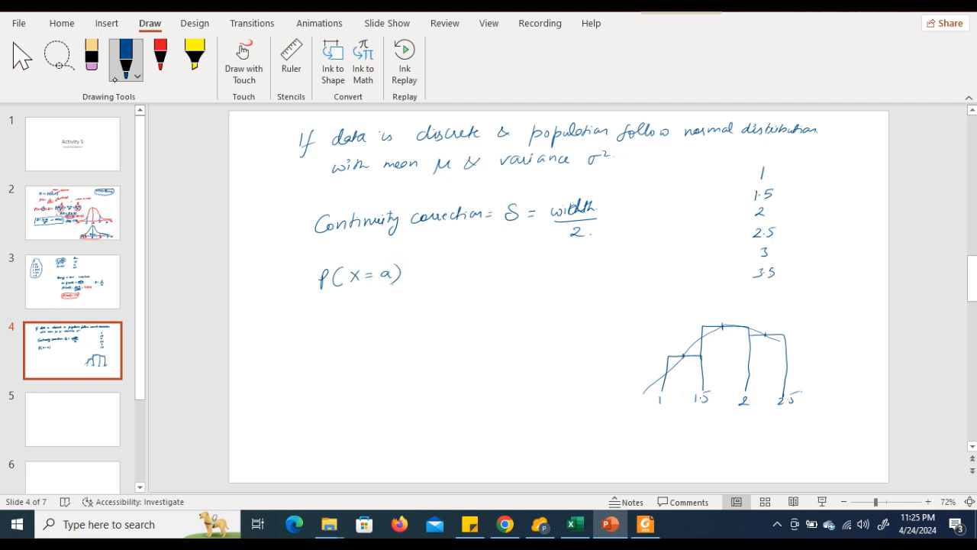
{"action": "left_click_drag", "start_coordinate": [323, 247], "coordinate": [319, 256]}
{"action": "mouse_move", "coordinate": [326, 251]}
{"action": "left_mouse_down"}
{"action": "mouse_move", "coordinate": [387, 255]}
{"action": "mouse_move", "coordinate": [420, 273]}
{"action": "left_mouse_up"}
{"action": "left_click_drag", "start_coordinate": [409, 279], "coordinate": [442, 269]}
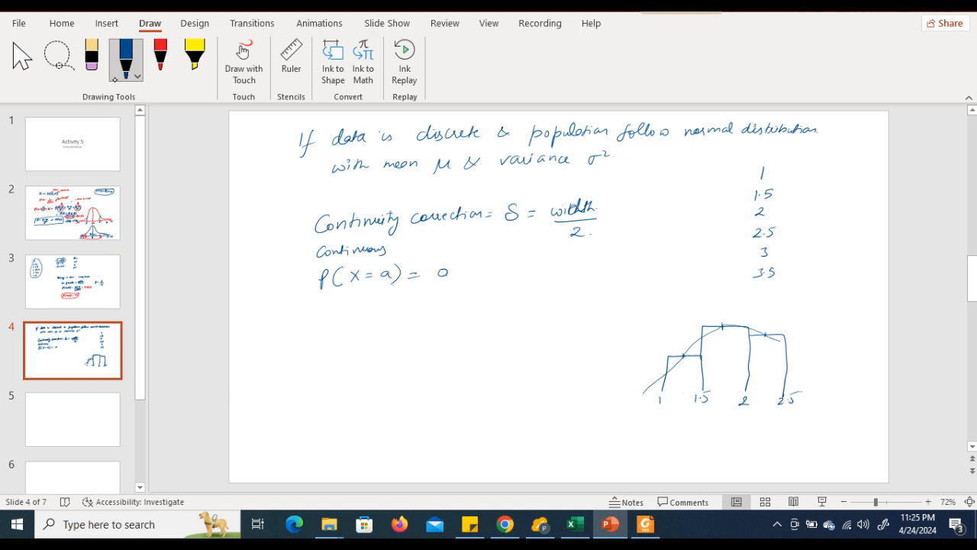
{"action": "mouse_move", "coordinate": [441, 247]}
{"action": "left_mouse_down"}
{"action": "mouse_move", "coordinate": [321, 249]}
{"action": "mouse_move", "coordinate": [339, 302]}
{"action": "mouse_move", "coordinate": [465, 281]}
{"action": "mouse_move", "coordinate": [433, 243]}
{"action": "left_mouse_up"}
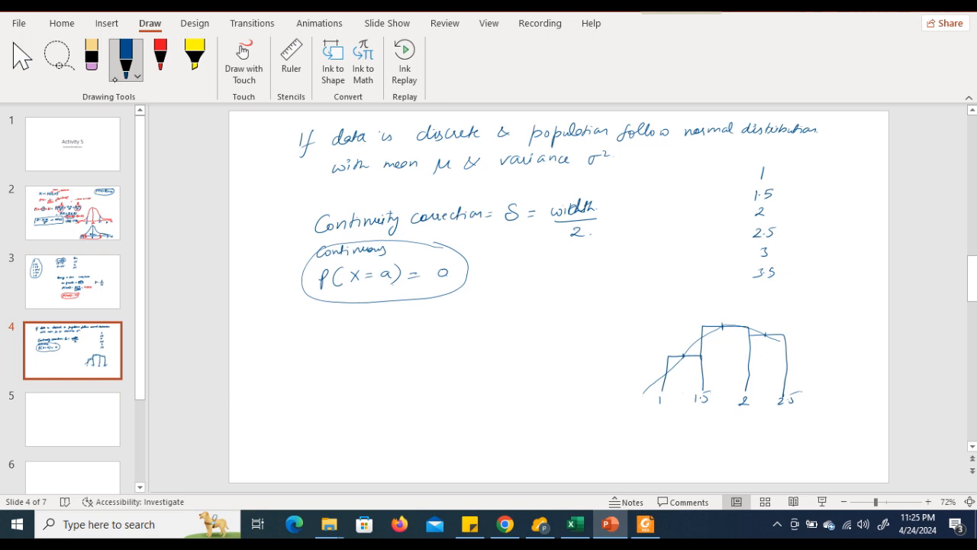
Handwrite the equation P(a ≤ X ≤ a) = P(a−δ ≤ X ≤ a+δ) below the circled expression.
{"action": "mouse_move", "coordinate": [330, 341]}
{"action": "left_mouse_down"}
{"action": "mouse_move", "coordinate": [333, 320]}
{"action": "mouse_move", "coordinate": [329, 331]}
{"action": "mouse_move", "coordinate": [350, 341]}
{"action": "left_mouse_up"}
{"action": "left_click_drag", "start_coordinate": [365, 326], "coordinate": [428, 333]}
{"action": "mouse_move", "coordinate": [450, 322]}
{"action": "left_mouse_down"}
{"action": "mouse_move", "coordinate": [441, 329]}
{"action": "mouse_move", "coordinate": [459, 338]}
{"action": "left_mouse_up"}
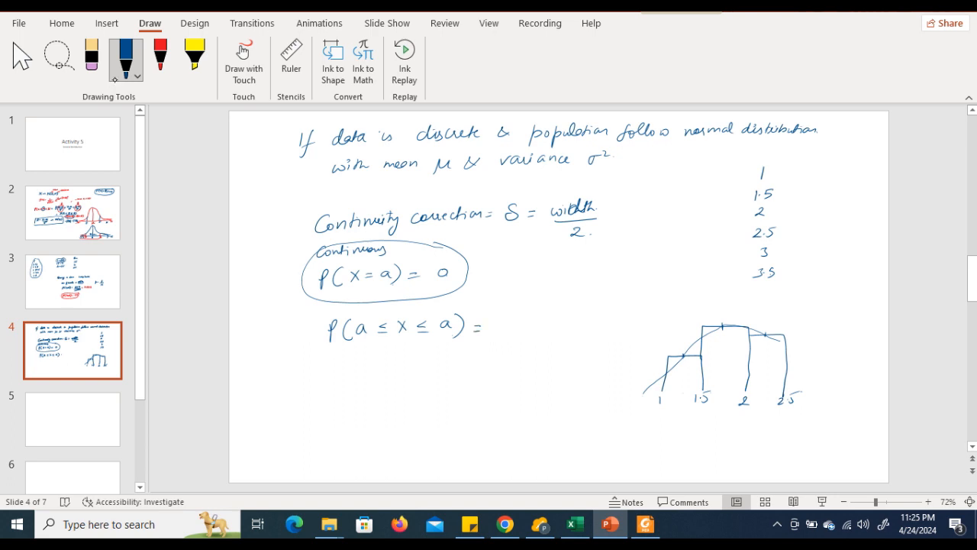
{"action": "mouse_move", "coordinate": [503, 315]}
{"action": "left_mouse_down"}
{"action": "mouse_move", "coordinate": [501, 331]}
{"action": "mouse_move", "coordinate": [503, 321]}
{"action": "left_mouse_up"}
{"action": "left_click_drag", "start_coordinate": [519, 313], "coordinate": [519, 331]}
{"action": "mouse_move", "coordinate": [528, 316]}
{"action": "left_mouse_down"}
{"action": "mouse_move", "coordinate": [521, 325]}
{"action": "mouse_move", "coordinate": [539, 320]}
{"action": "left_mouse_up"}
{"action": "mouse_move", "coordinate": [554, 309]}
{"action": "left_mouse_down"}
{"action": "mouse_move", "coordinate": [547, 317]}
{"action": "mouse_move", "coordinate": [593, 321]}
{"action": "mouse_move", "coordinate": [583, 322]}
{"action": "mouse_move", "coordinate": [642, 312]}
{"action": "left_mouse_up"}
{"action": "mouse_move", "coordinate": [638, 308]}
{"action": "left_mouse_down"}
{"action": "mouse_move", "coordinate": [638, 317]}
{"action": "mouse_move", "coordinate": [648, 311]}
{"action": "left_mouse_up"}
Underline both sides of the equation, labelling the first "discrete" and the second, with its closing bracket, "continuous".
{"action": "mouse_move", "coordinate": [361, 348]}
{"action": "left_mouse_down"}
{"action": "mouse_move", "coordinate": [435, 337]}
{"action": "mouse_move", "coordinate": [394, 359]}
{"action": "mouse_move", "coordinate": [431, 348]}
{"action": "left_mouse_up"}
{"action": "left_click_drag", "start_coordinate": [429, 352], "coordinate": [442, 345]}
{"action": "left_click_drag", "start_coordinate": [442, 352], "coordinate": [446, 347]}
{"action": "left_click_drag", "start_coordinate": [656, 303], "coordinate": [658, 318]}
{"action": "mouse_move", "coordinate": [542, 337]}
{"action": "left_mouse_down"}
{"action": "mouse_move", "coordinate": [631, 326]}
{"action": "mouse_move", "coordinate": [557, 349]}
{"action": "mouse_move", "coordinate": [583, 337]}
{"action": "mouse_move", "coordinate": [620, 342]}
{"action": "left_mouse_up"}
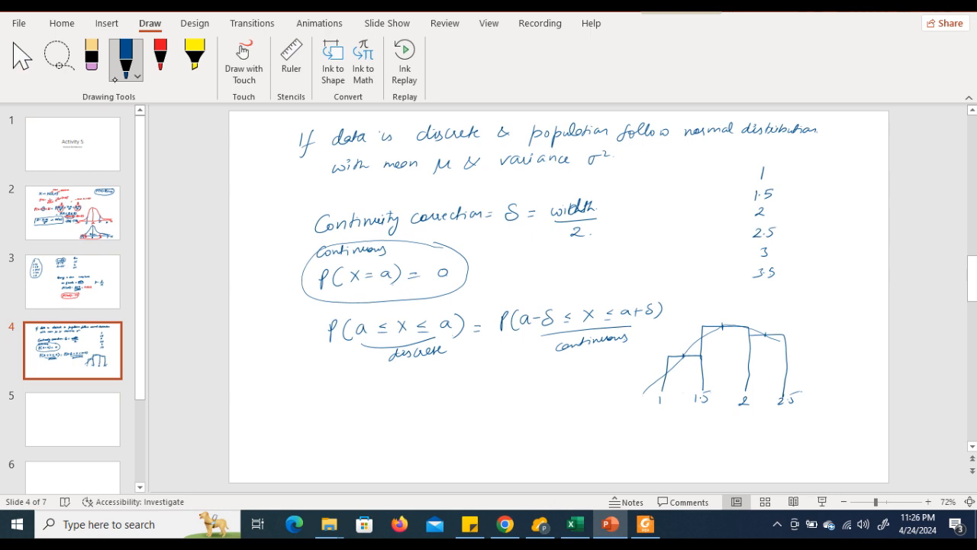
Refer back to slide 2, then on slide 4 circle a−δ and a+δ in red ink and label them a and b.
{"action": "left_click", "coordinate": [75, 224]}
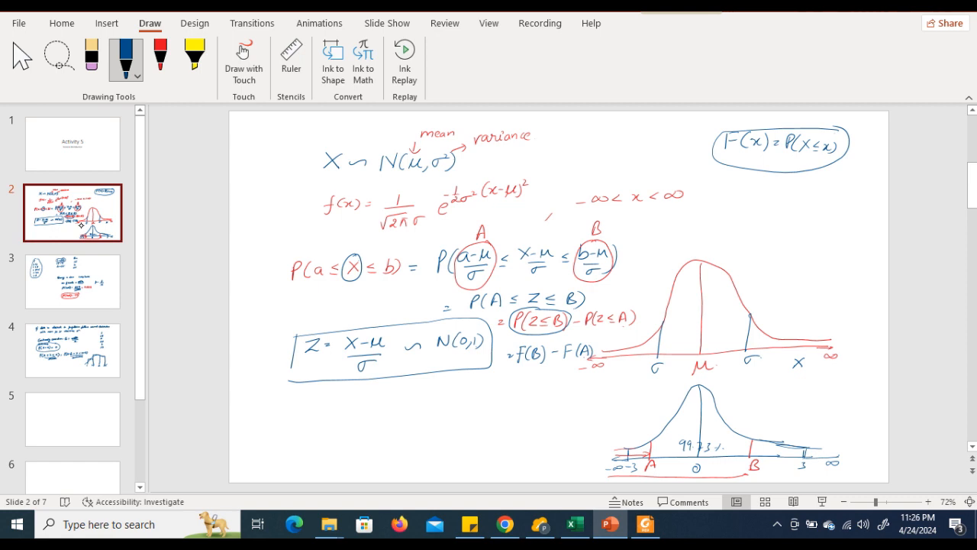
{"action": "left_click", "coordinate": [82, 349]}
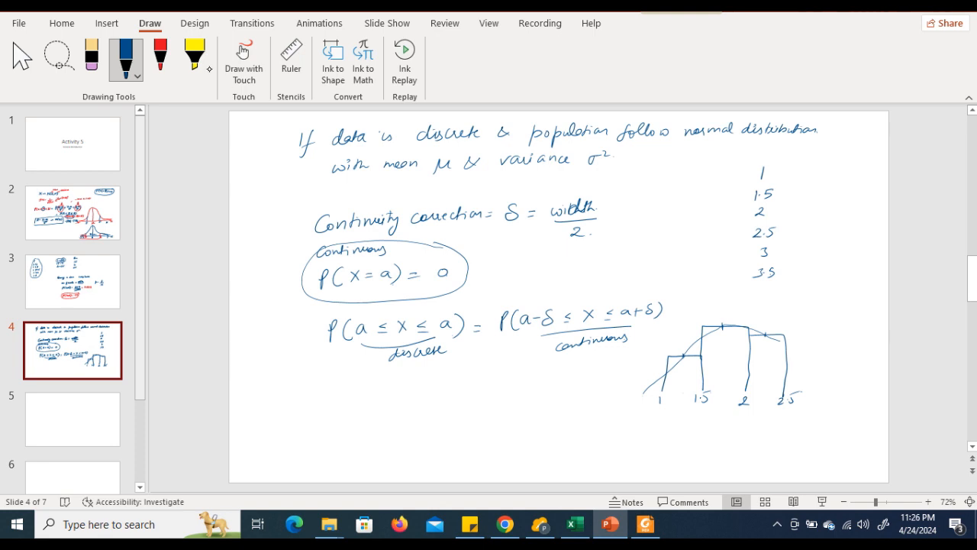
{"action": "left_click", "coordinate": [160, 57]}
{"action": "mouse_move", "coordinate": [538, 303]}
{"action": "left_mouse_down"}
{"action": "mouse_move", "coordinate": [551, 303]}
{"action": "mouse_move", "coordinate": [541, 333]}
{"action": "mouse_move", "coordinate": [542, 295]}
{"action": "mouse_move", "coordinate": [551, 296]}
{"action": "left_mouse_up"}
{"action": "mouse_move", "coordinate": [642, 301]}
{"action": "left_mouse_down"}
{"action": "mouse_move", "coordinate": [622, 309]}
{"action": "mouse_move", "coordinate": [646, 322]}
{"action": "mouse_move", "coordinate": [639, 298]}
{"action": "left_mouse_up"}
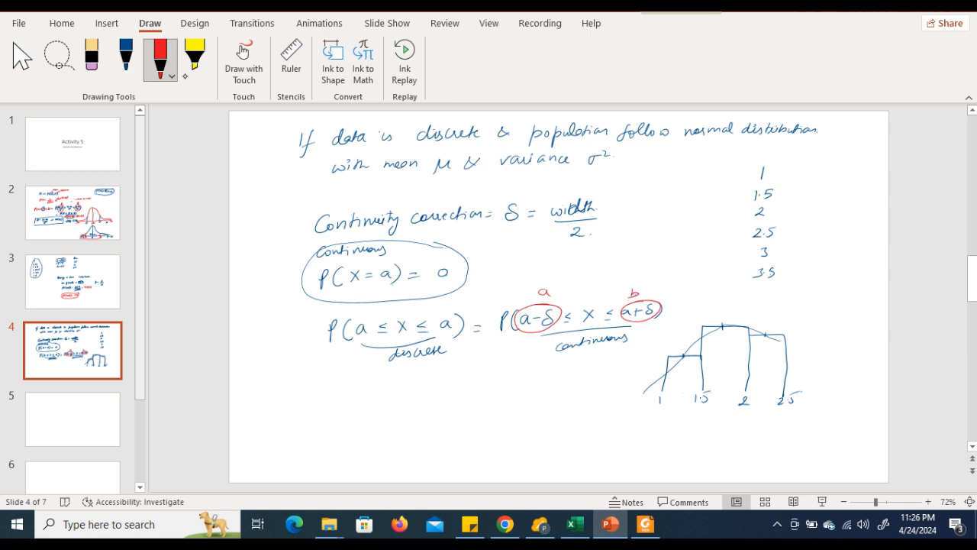
Handwrite the standardized form = P((a−μ)/σ ≤ (X−μ)/σ ≤ (b−μ)/σ) in red ink below the equation.
{"action": "left_click_drag", "start_coordinate": [472, 379], "coordinate": [500, 387]}
{"action": "mouse_move", "coordinate": [497, 370]}
{"action": "left_mouse_down"}
{"action": "mouse_move", "coordinate": [510, 398]}
{"action": "mouse_move", "coordinate": [548, 370]}
{"action": "mouse_move", "coordinate": [544, 389]}
{"action": "mouse_move", "coordinate": [568, 384]}
{"action": "left_mouse_up"}
{"action": "left_click_drag", "start_coordinate": [563, 388], "coordinate": [591, 382]}
{"action": "mouse_move", "coordinate": [591, 372]}
{"action": "left_mouse_down"}
{"action": "mouse_move", "coordinate": [582, 383]}
{"action": "mouse_move", "coordinate": [608, 374]}
{"action": "mouse_move", "coordinate": [597, 390]}
{"action": "mouse_move", "coordinate": [635, 375]}
{"action": "left_mouse_up"}
{"action": "mouse_move", "coordinate": [638, 379]}
{"action": "left_mouse_down"}
{"action": "mouse_move", "coordinate": [640, 370]}
{"action": "mouse_move", "coordinate": [645, 378]}
{"action": "left_mouse_up"}
{"action": "mouse_move", "coordinate": [623, 384]}
{"action": "left_mouse_down"}
{"action": "mouse_move", "coordinate": [644, 382]}
{"action": "mouse_move", "coordinate": [639, 395]}
{"action": "left_mouse_up"}
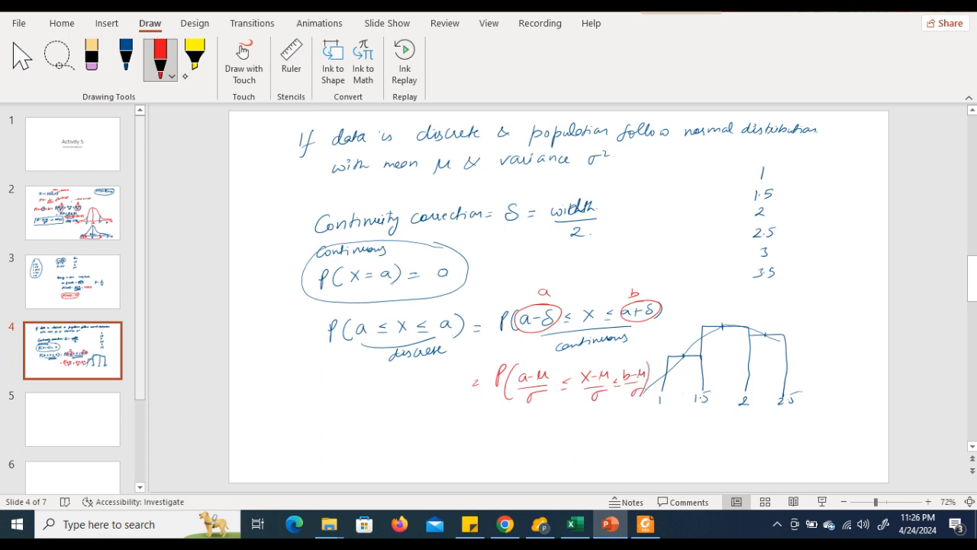
Circle (a−μ)/σ and (b−μ)/σ in blue ink and label them A and B.
{"action": "left_click", "coordinate": [126, 57]}
{"action": "mouse_move", "coordinate": [536, 368]}
{"action": "left_mouse_down"}
{"action": "mouse_move", "coordinate": [522, 369]}
{"action": "mouse_move", "coordinate": [559, 382]}
{"action": "mouse_move", "coordinate": [534, 365]}
{"action": "mouse_move", "coordinate": [538, 352]}
{"action": "mouse_move", "coordinate": [545, 359]}
{"action": "left_mouse_up"}
{"action": "mouse_move", "coordinate": [629, 364]}
{"action": "left_mouse_down"}
{"action": "mouse_move", "coordinate": [628, 401]}
{"action": "mouse_move", "coordinate": [634, 361]}
{"action": "left_mouse_up"}
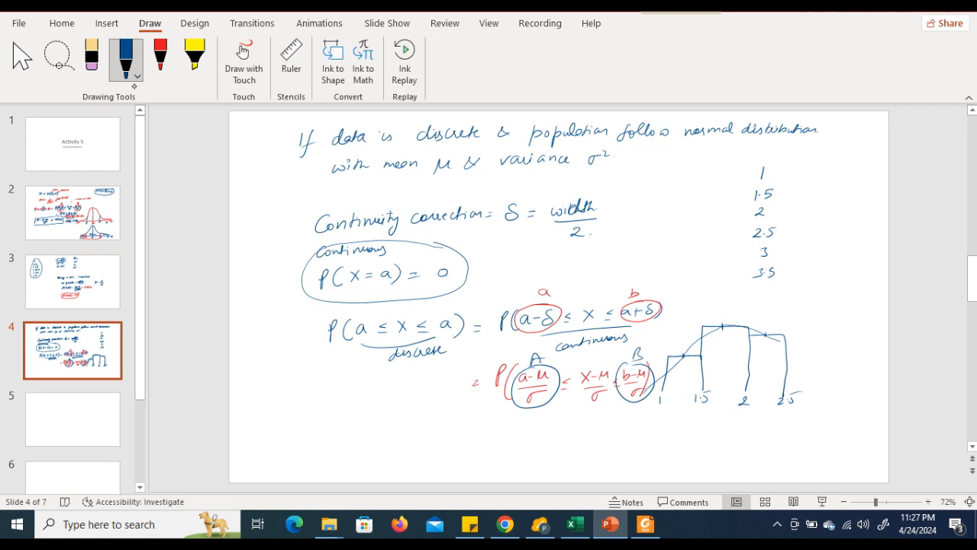
Revisit the density formula on slide 2, then switch to Excel and enter the header f(x) in K2.
{"action": "left_click", "coordinate": [72, 213]}
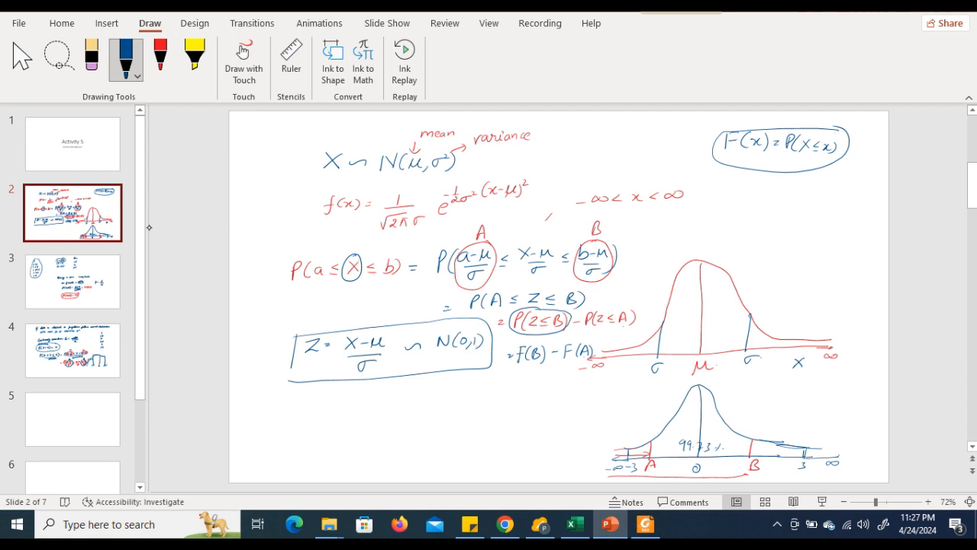
{"action": "left_click", "coordinate": [575, 523]}
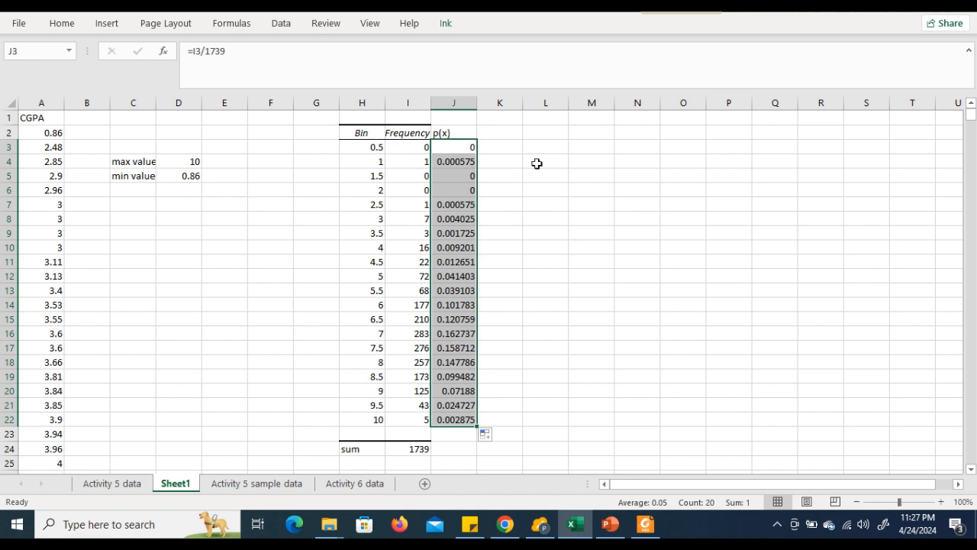
{"action": "left_click", "coordinate": [506, 133]}
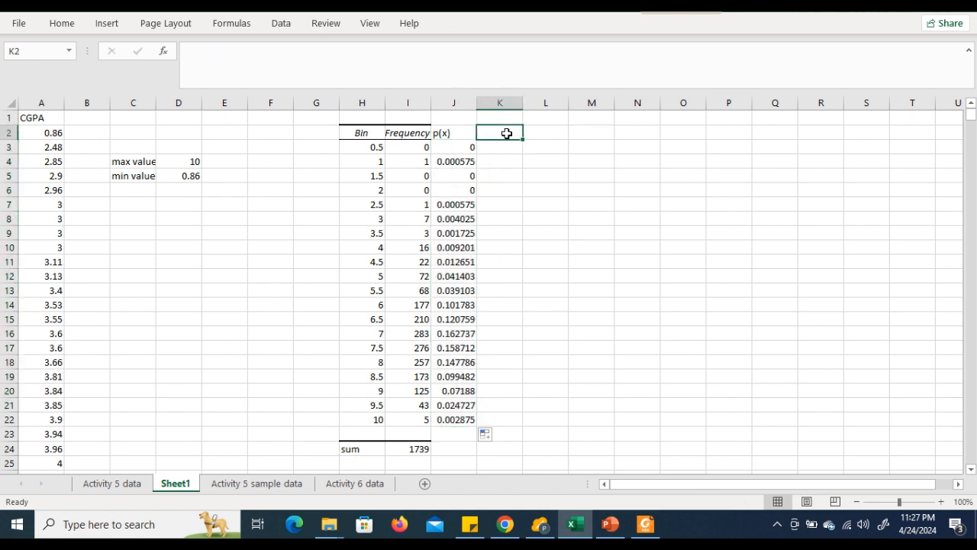
{"action": "type", "text": "f(x"}
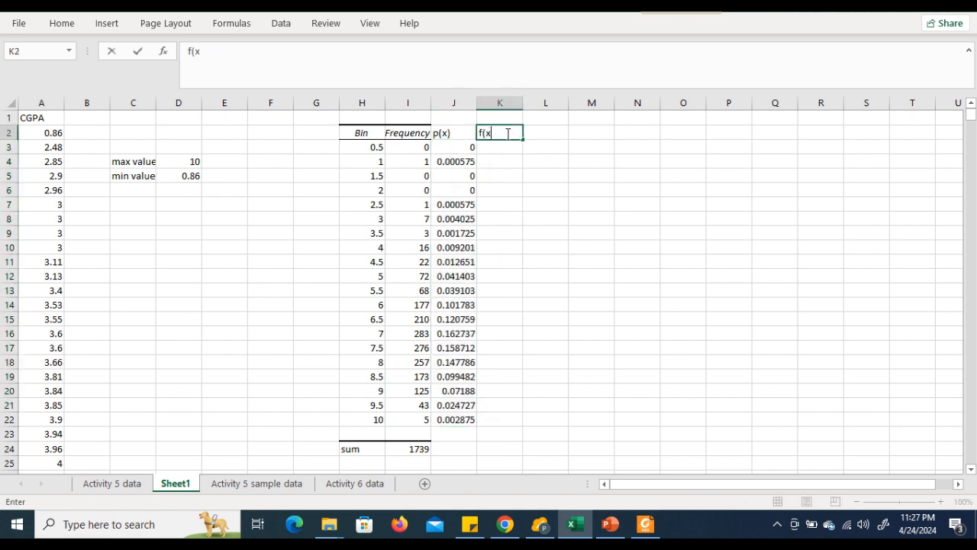
{"action": "type", "text": ")"}
Label C7 "mean" and calculate the CGPA mean in D7 with =AVERAGE(A2:A1740).
{"action": "left_click", "coordinate": [135, 201]}
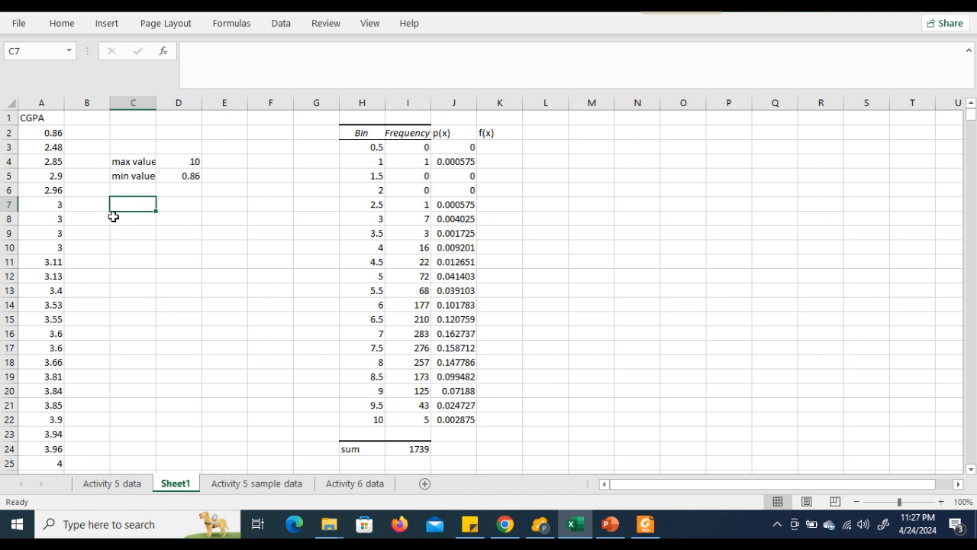
{"action": "type", "text": "mean"}
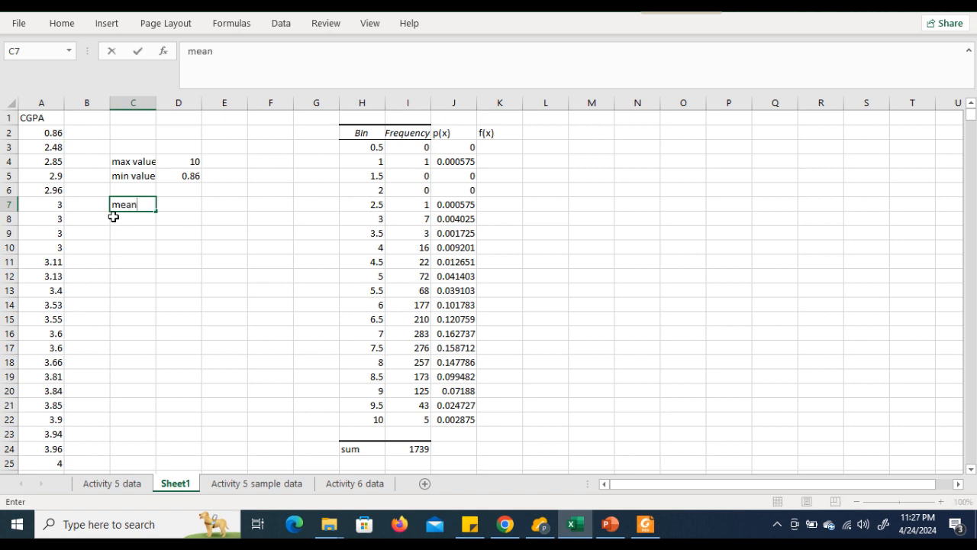
{"action": "left_click", "coordinate": [169, 210]}
{"action": "type", "text": "=average("}
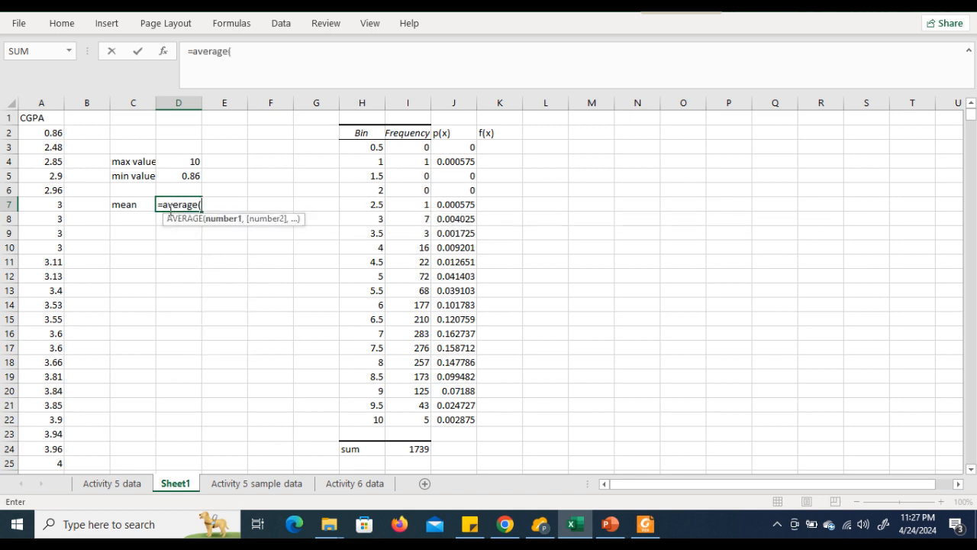
{"action": "left_click", "coordinate": [53, 133]}
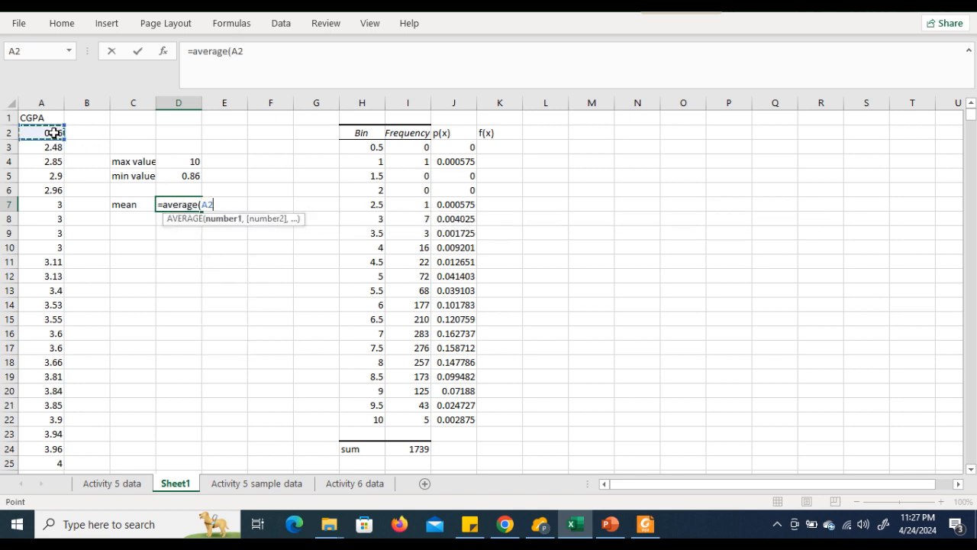
{"action": "key", "text": "ctrl+shift+Down"}
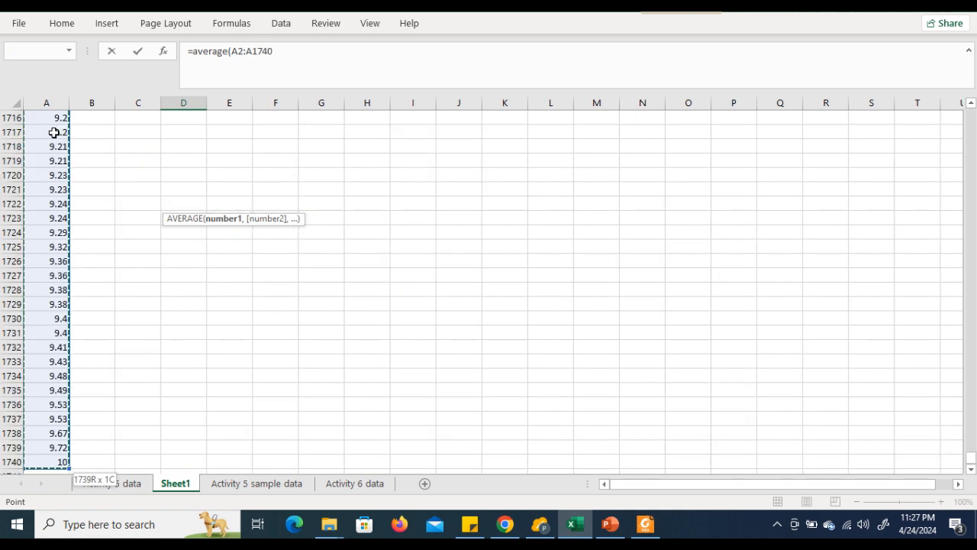
{"action": "type", "text": ")"}
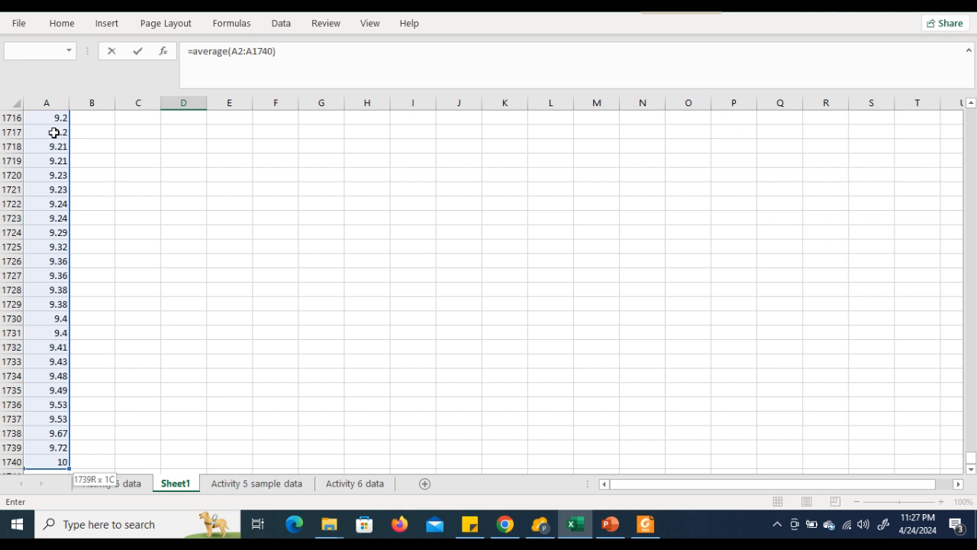
{"action": "key", "text": "Tab"}
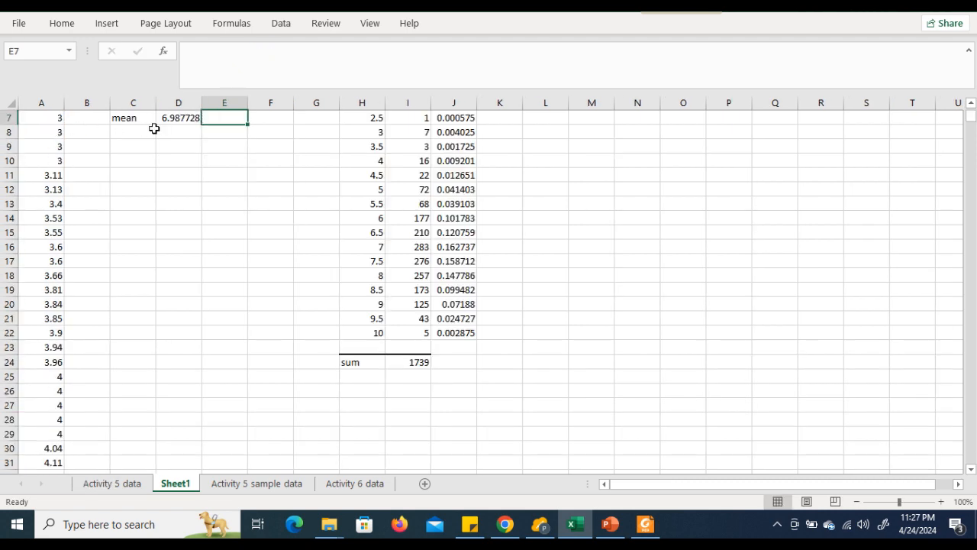
Label C8 "s.d" and calculate the population standard deviation of the CGPA data in D8 with =STDEV.P(A2:A1740).
{"action": "left_click", "coordinate": [130, 134]}
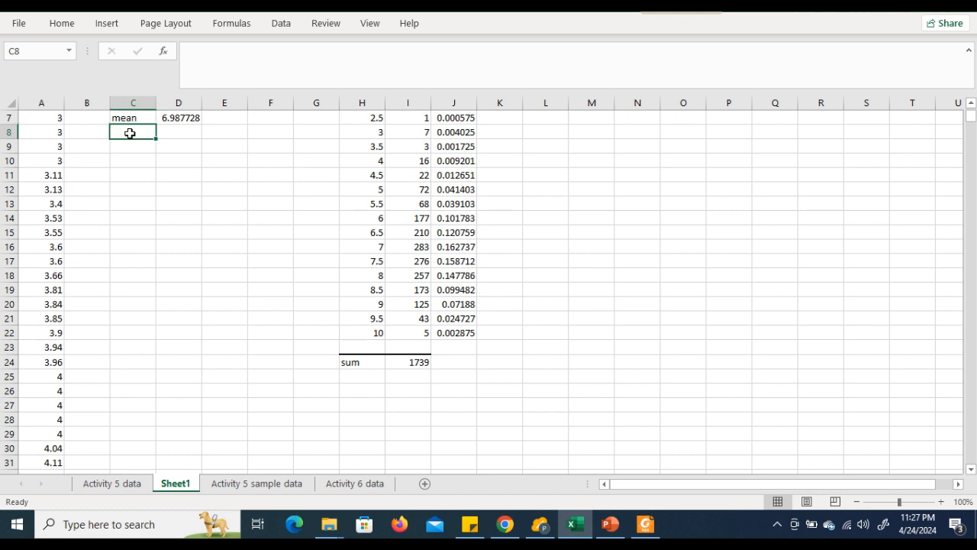
{"action": "type", "text": "s.d"}
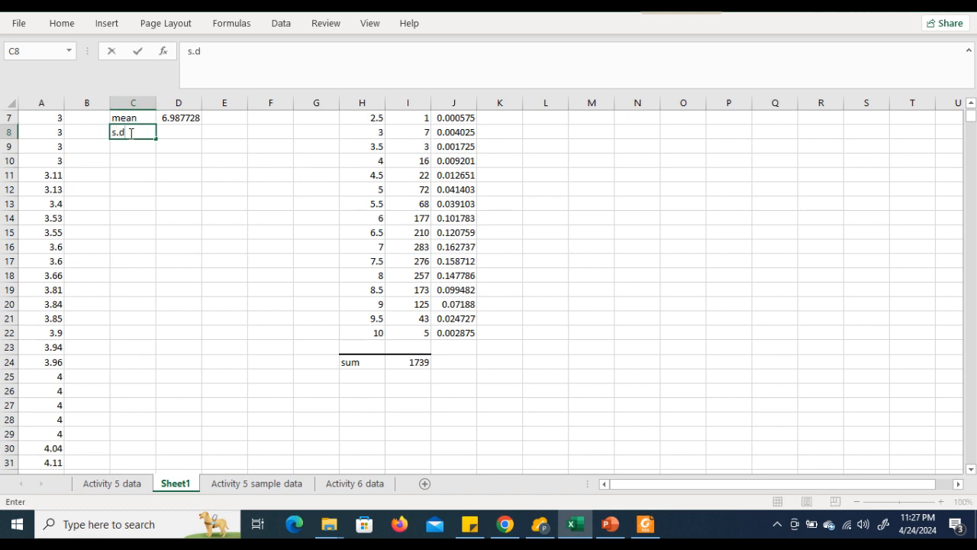
{"action": "left_click", "coordinate": [174, 132]}
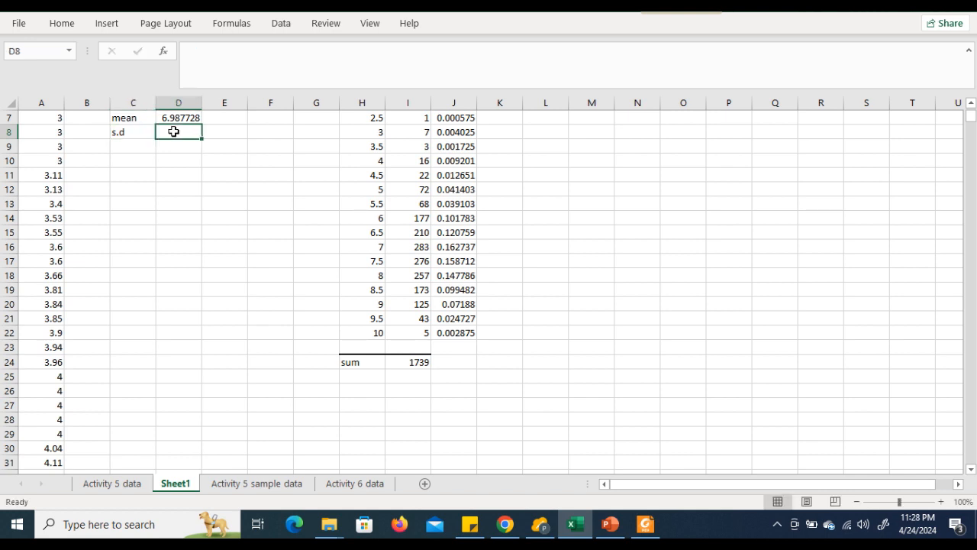
{"action": "type", "text": "=st"}
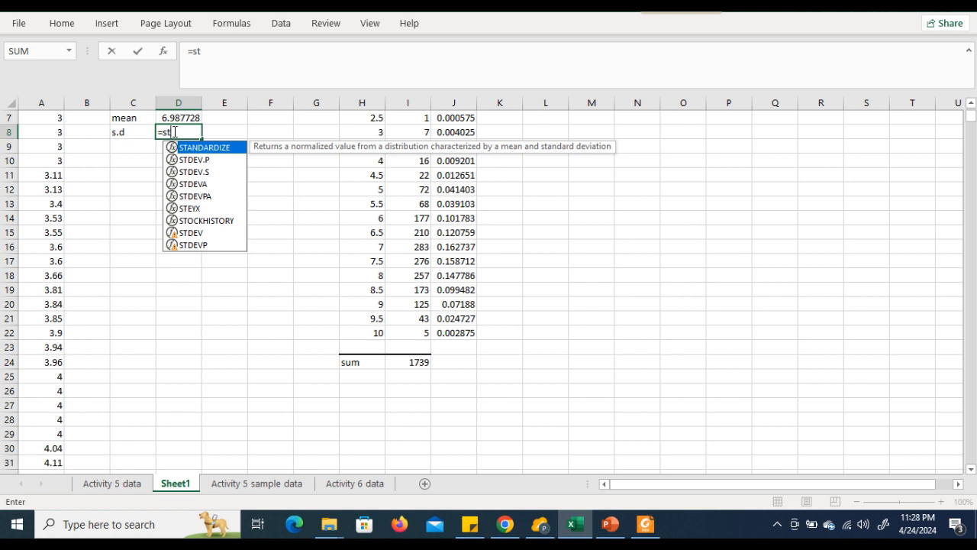
{"action": "left_click", "coordinate": [207, 162]}
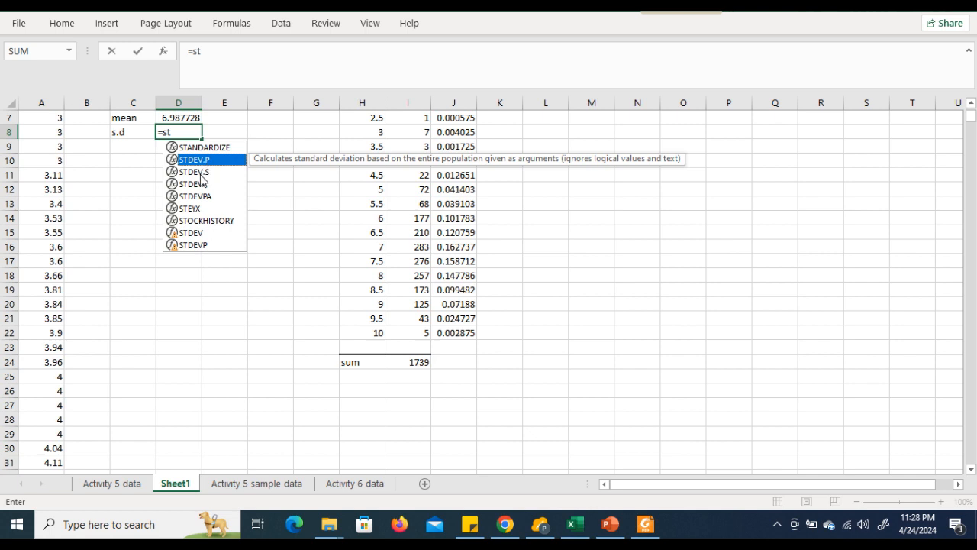
{"action": "left_click", "coordinate": [201, 174]}
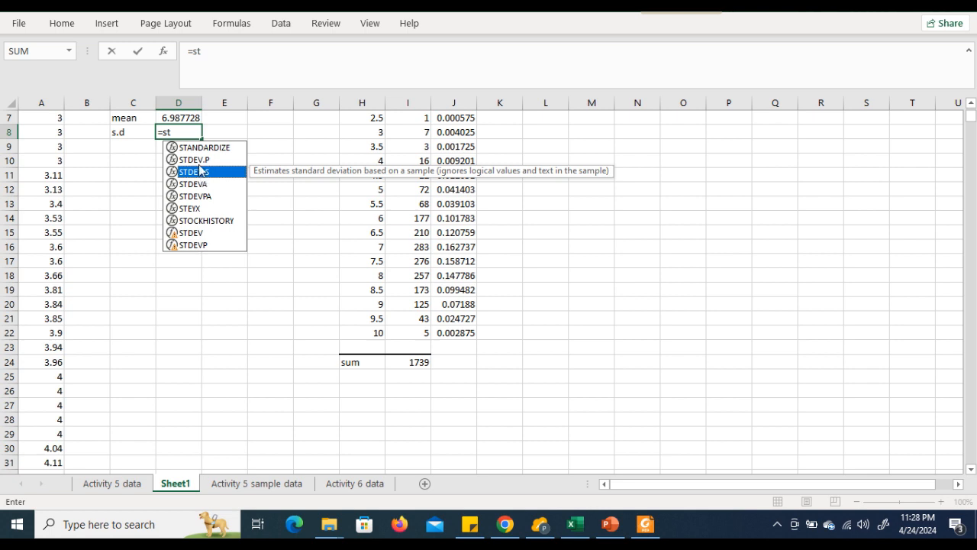
{"action": "left_click", "coordinate": [198, 162]}
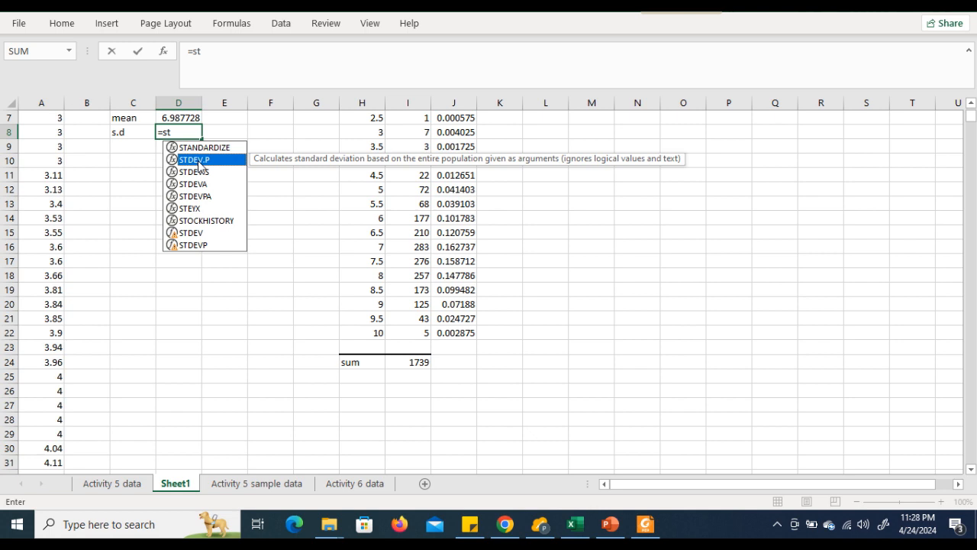
{"action": "double_click", "coordinate": [199, 160]}
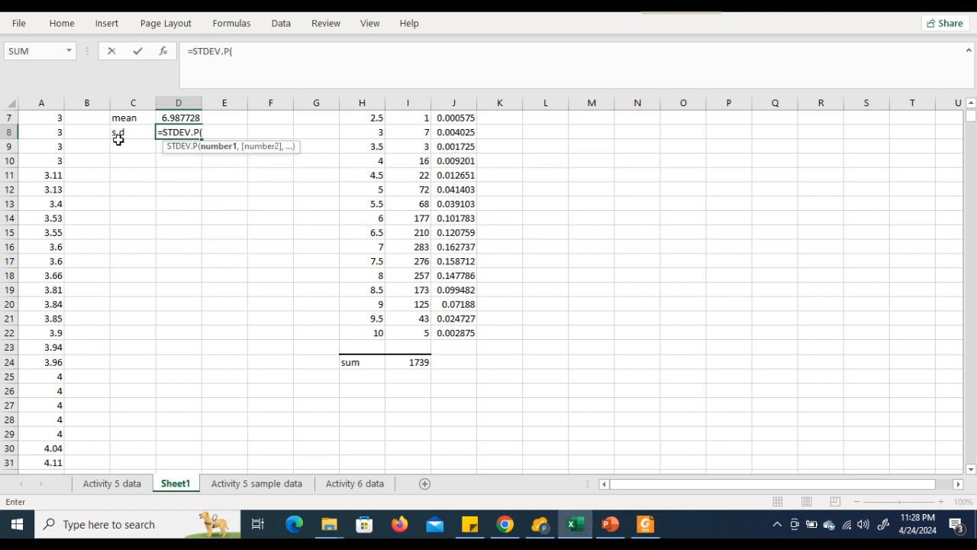
{"action": "left_click_drag", "start_coordinate": [971, 116], "coordinate": [971, 109]}
{"action": "left_click", "coordinate": [51, 134]}
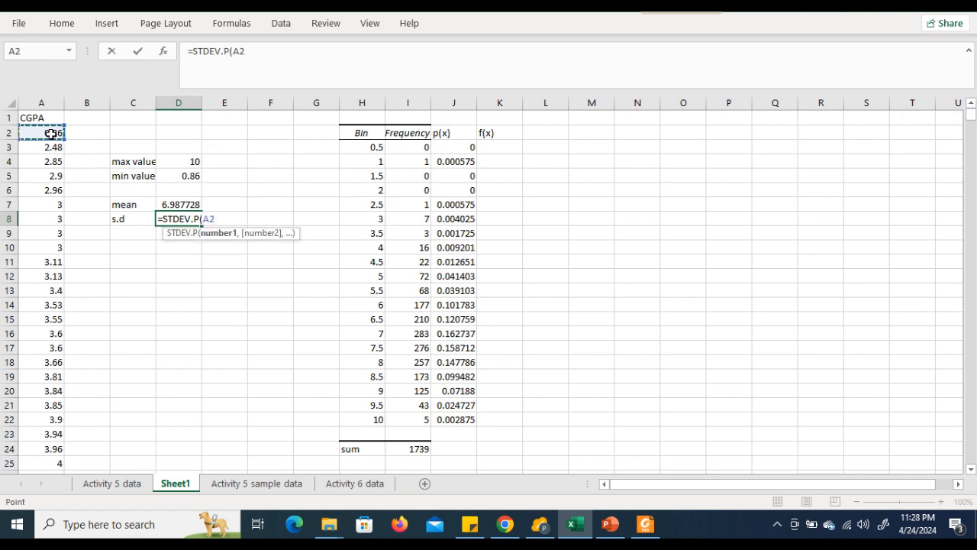
{"action": "key", "text": "ctrl+shift+Down"}
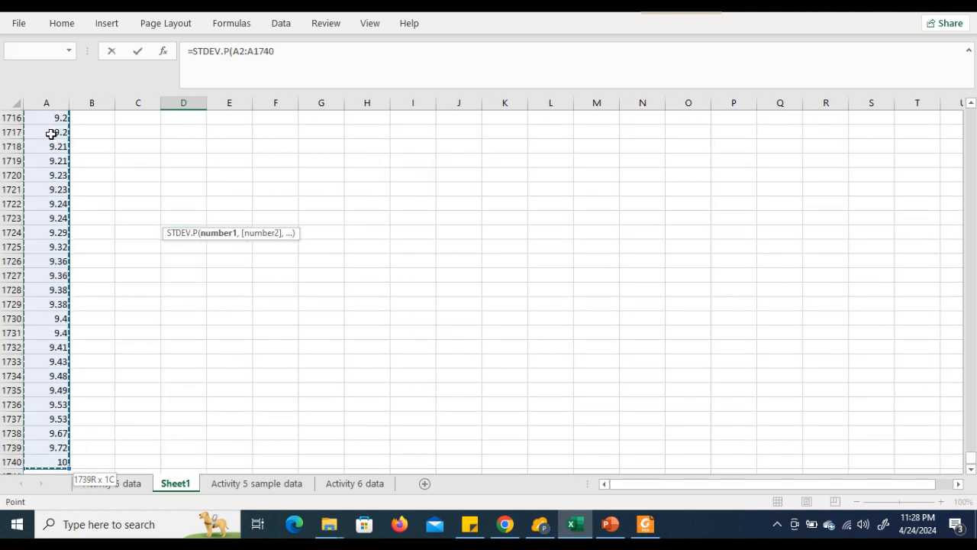
{"action": "type", "text": ")"}
{"action": "key", "text": "Tab"}
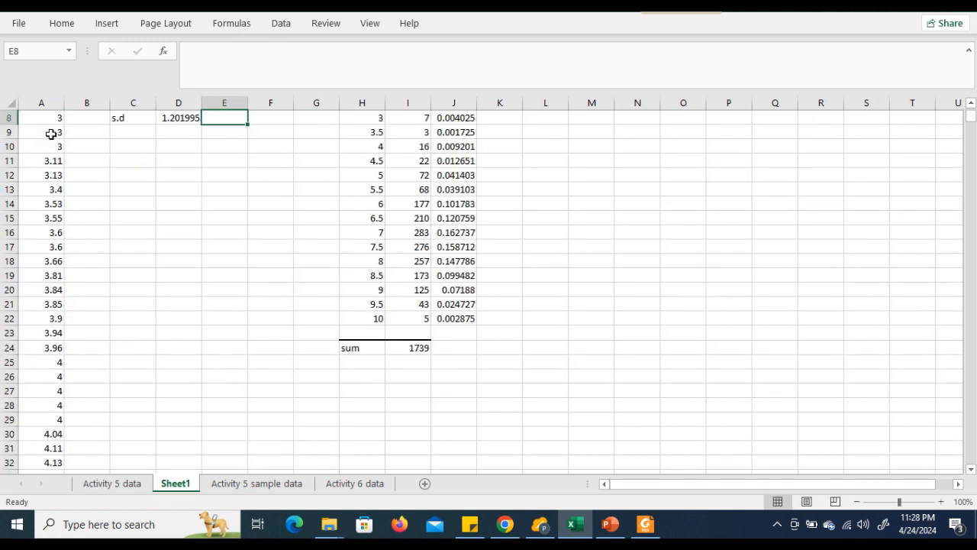
Begin the f(x) formula in K3 with NORM.DIST, using bin cell H3 as the x argument.
{"action": "left_click", "coordinate": [971, 103]}
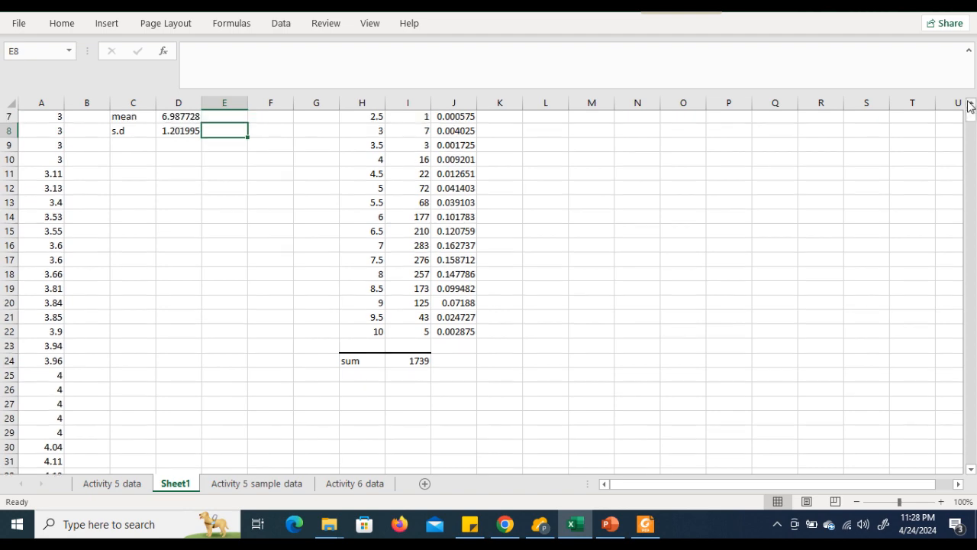
{"action": "left_click", "coordinate": [970, 103]}
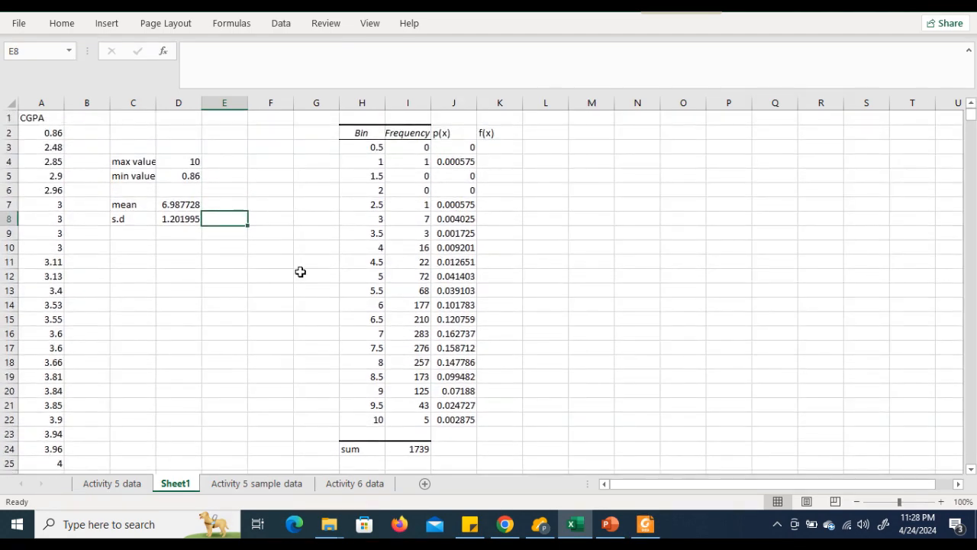
{"action": "left_click", "coordinate": [500, 148]}
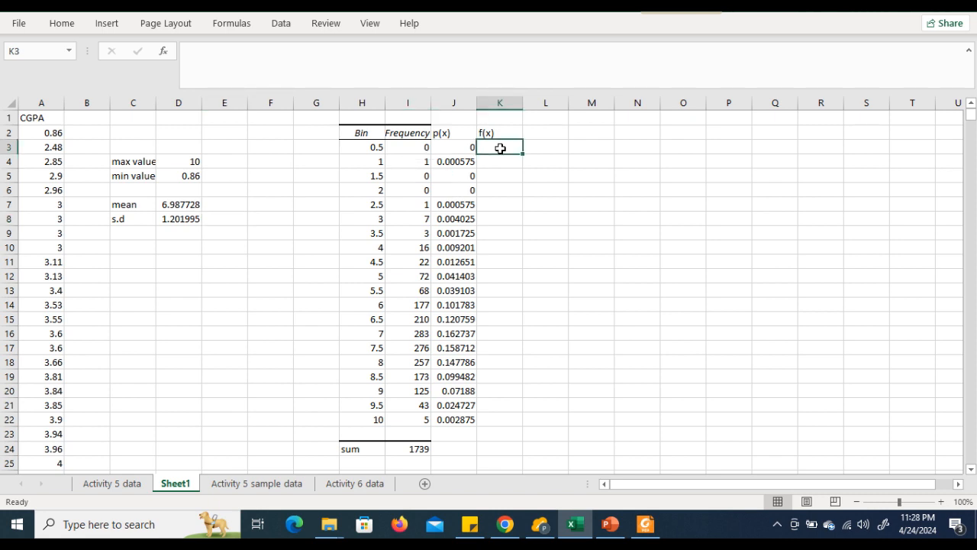
{"action": "type", "text": "="}
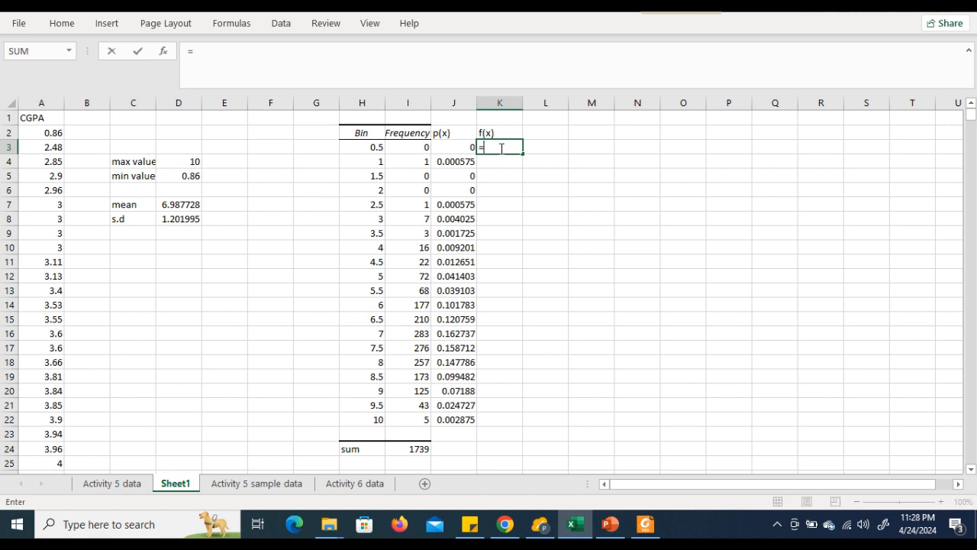
{"action": "type", "text": "norm"}
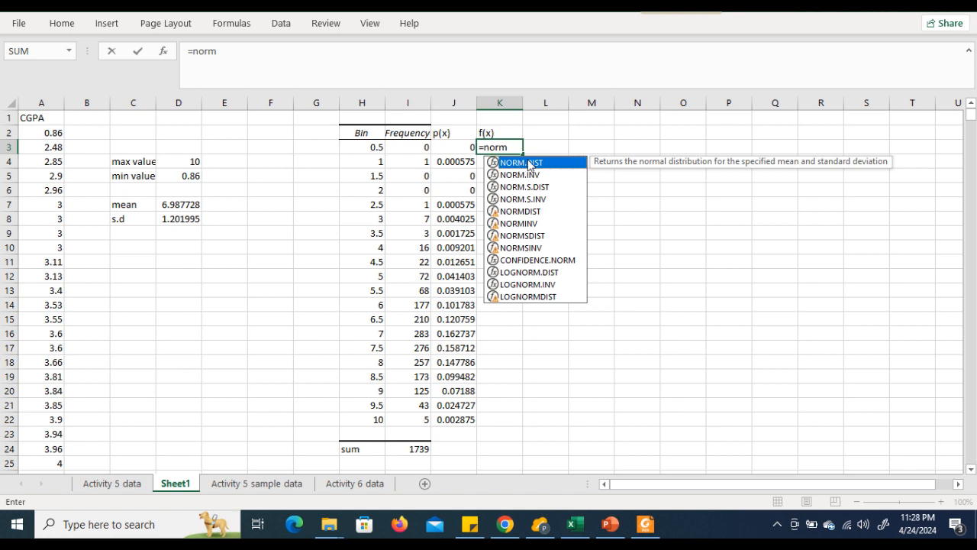
{"action": "double_click", "coordinate": [529, 164]}
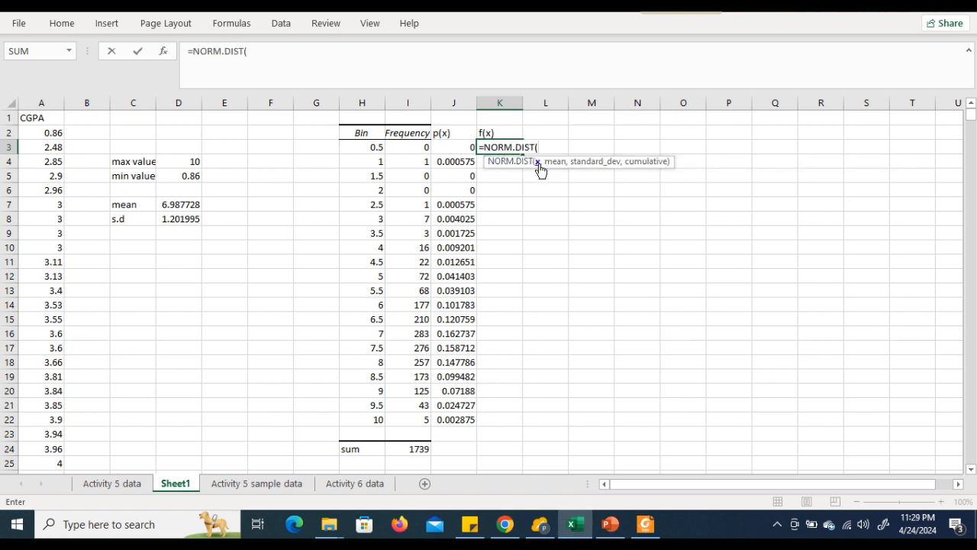
{"action": "left_click", "coordinate": [373, 150]}
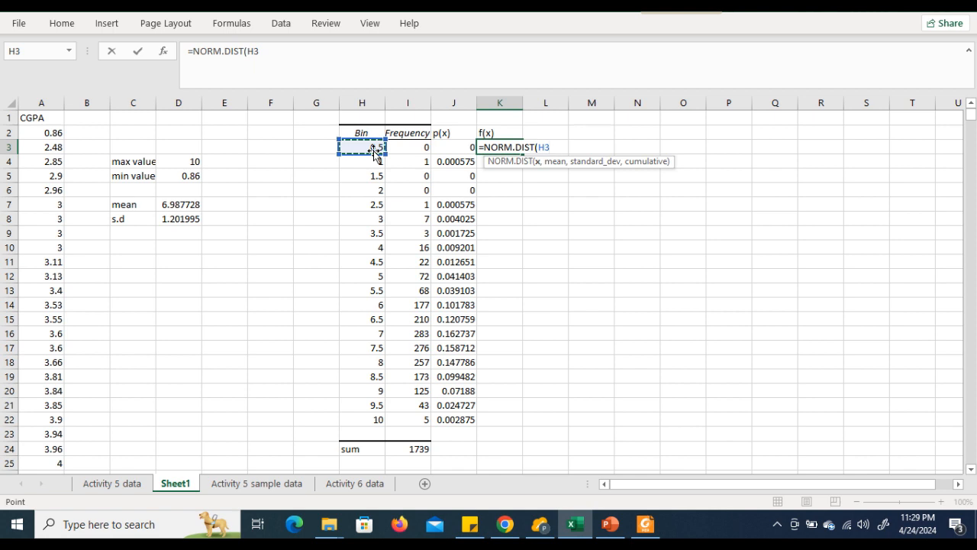
Review the normal distribution notes on slide 2 and the continuity correction on slide 4 in PowerPoint, and return to Excel.
{"action": "left_click", "coordinate": [617, 524]}
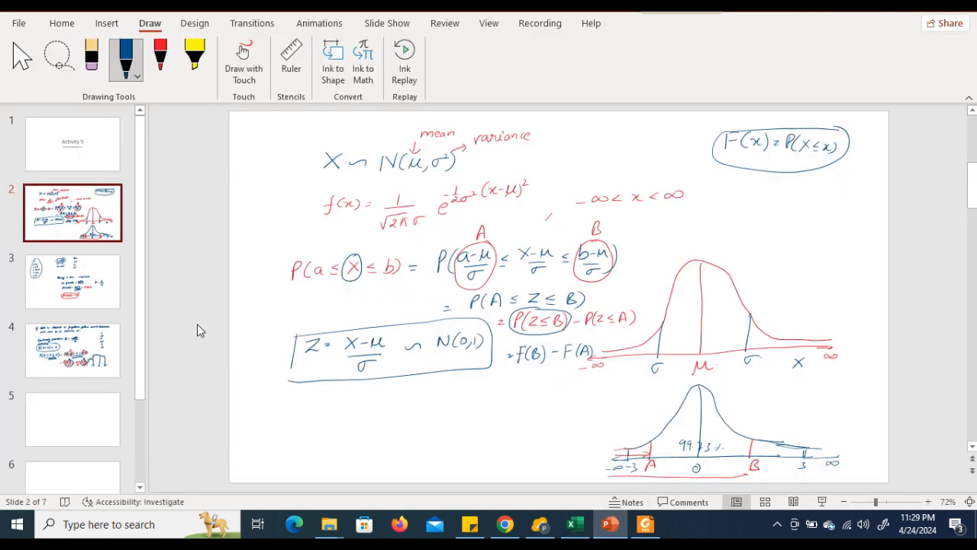
{"action": "left_click", "coordinate": [92, 345]}
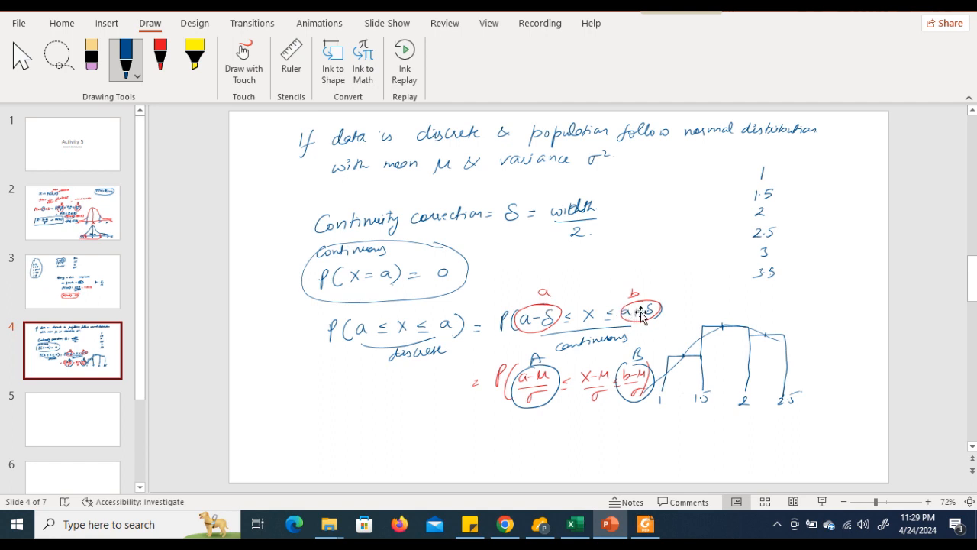
{"action": "left_click", "coordinate": [576, 527]}
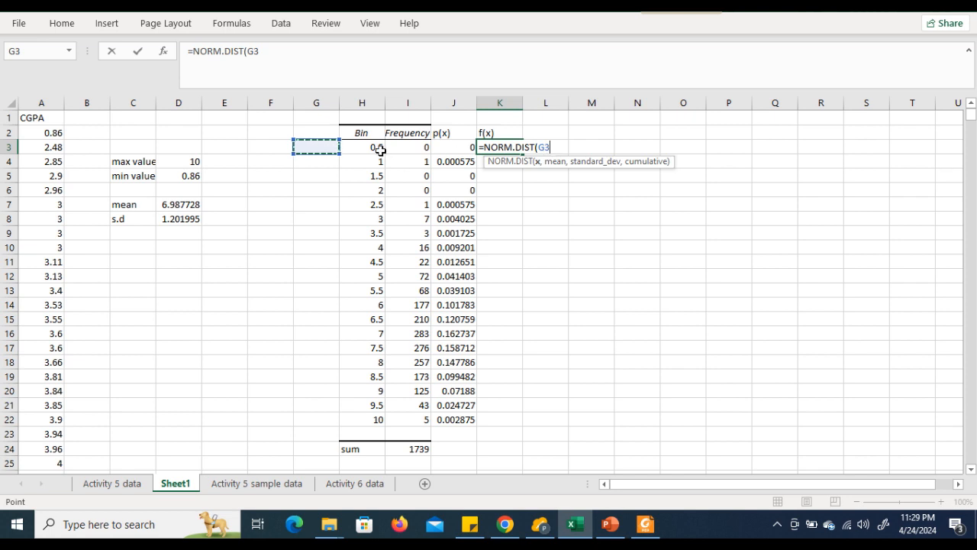
Set the x argument of the NORM.DIST formula in K3 to H3+0.25.
{"action": "left_click", "coordinate": [380, 150]}
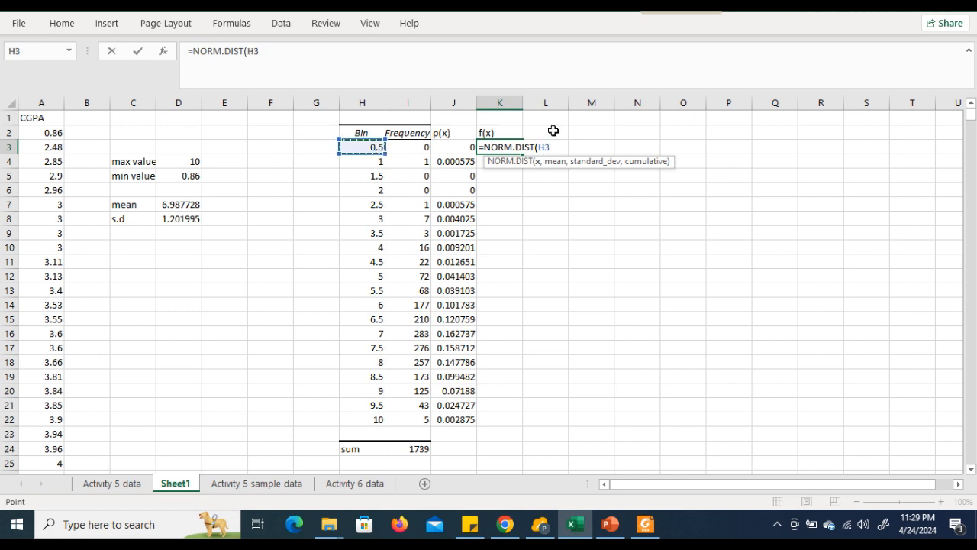
{"action": "left_click", "coordinate": [273, 48]}
{"action": "type", "text": "+"}
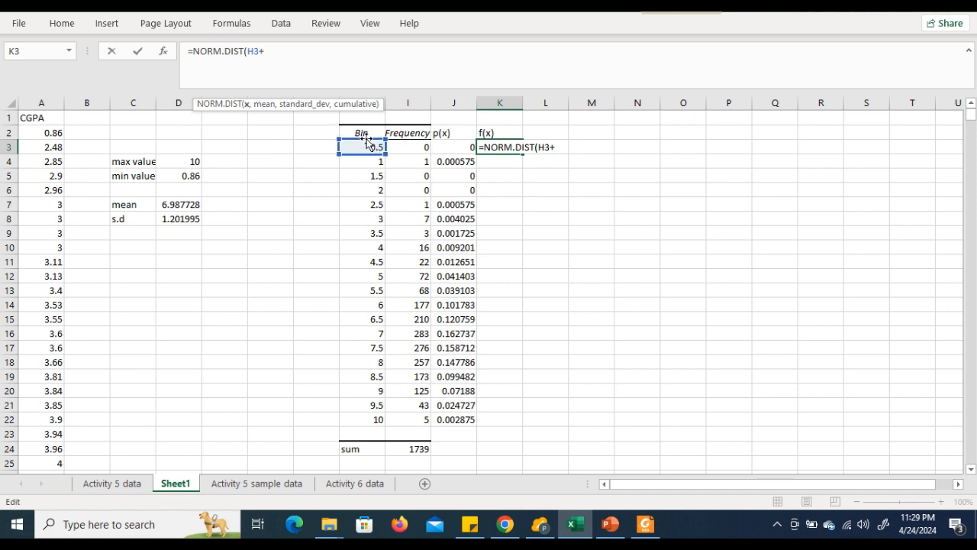
{"action": "type", "text": "0.25,"}
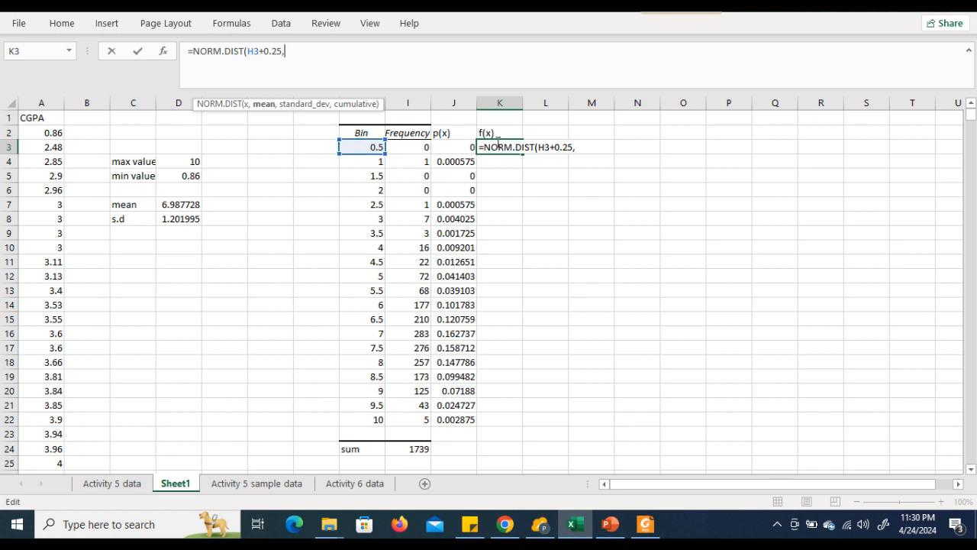
Complete the NORM.DIST term in K3 with mean D$7, standard deviation D$8 and cumulative TRUE.
{"action": "left_click", "coordinate": [179, 206]}
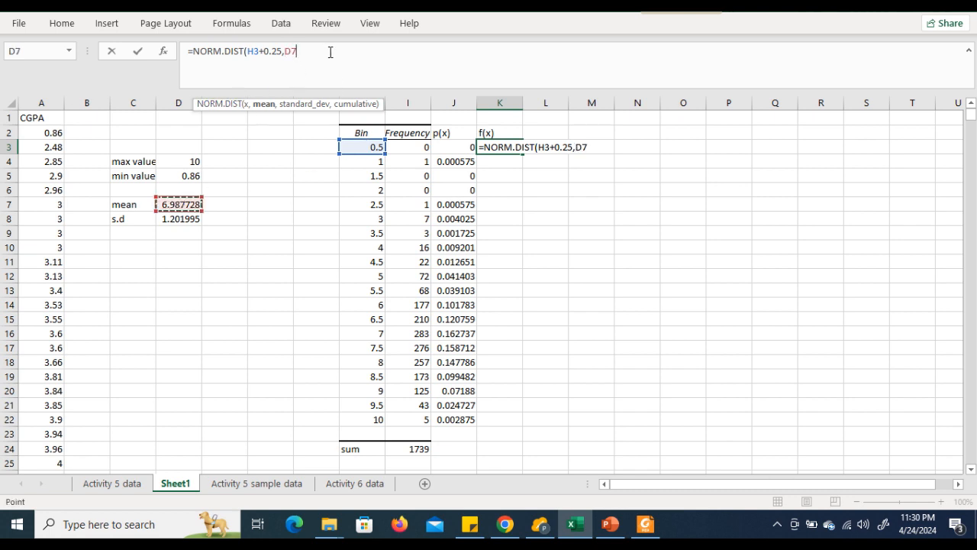
{"action": "left_click", "coordinate": [294, 51]}
{"action": "type", "text": "$7"}
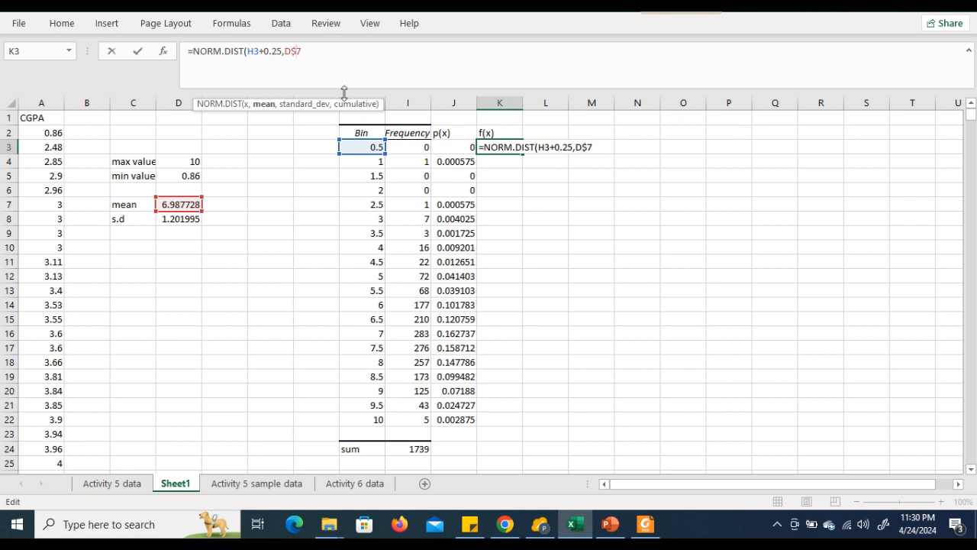
{"action": "type", "text": ","}
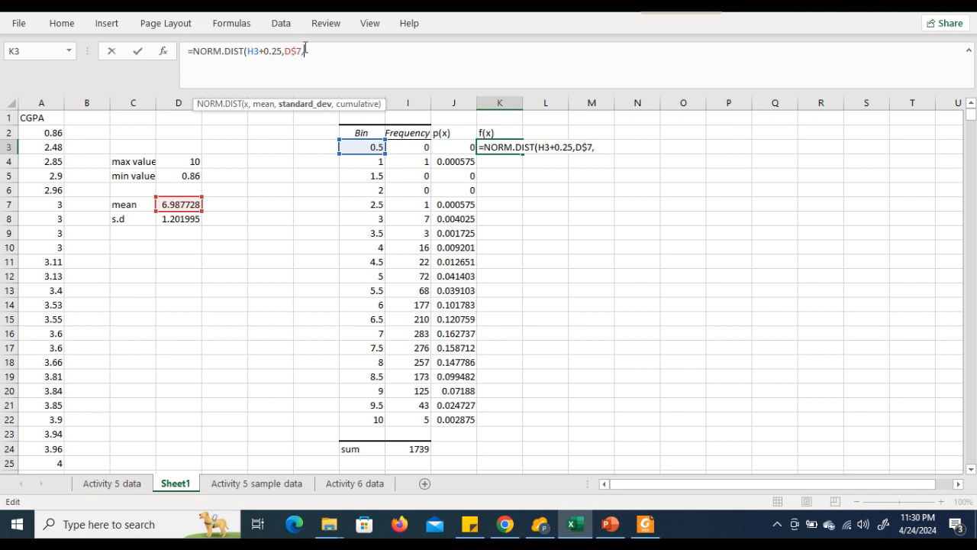
{"action": "left_click", "coordinate": [180, 219]}
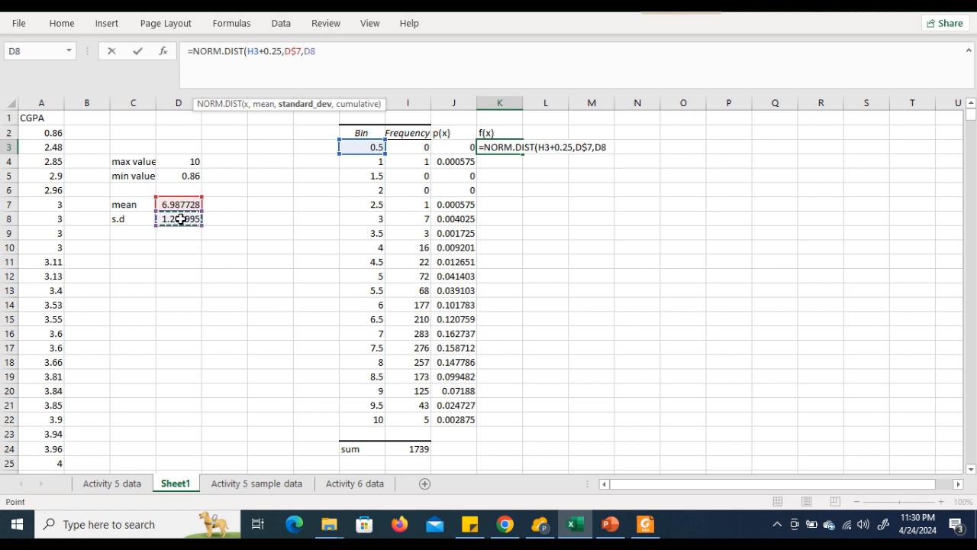
{"action": "left_click", "coordinate": [308, 51]}
{"action": "type", "text": "$7"}
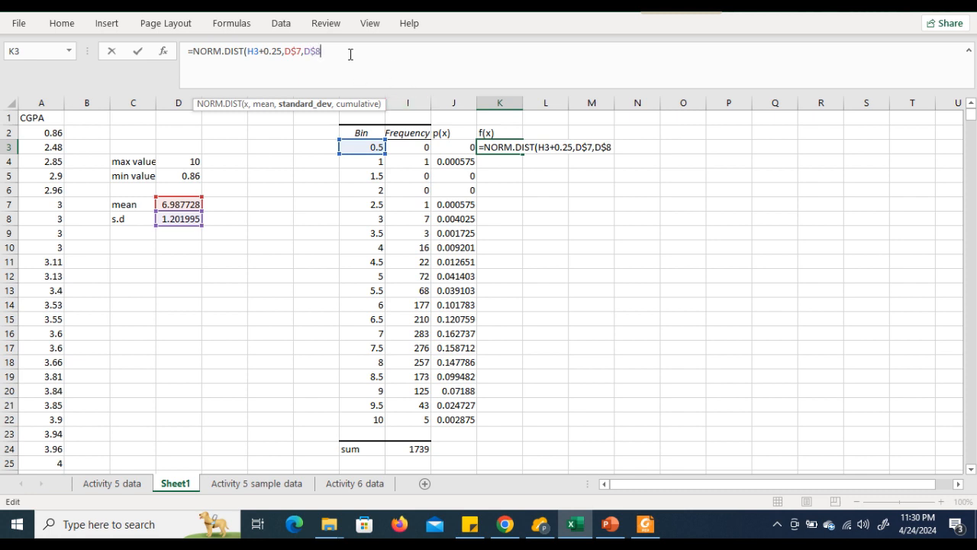
{"action": "type", "text": ","}
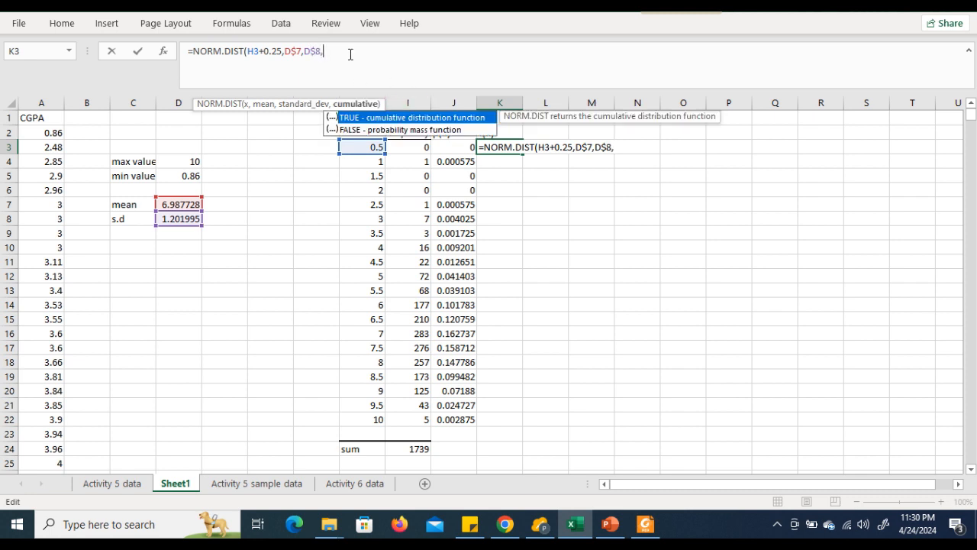
{"action": "double_click", "coordinate": [398, 120]}
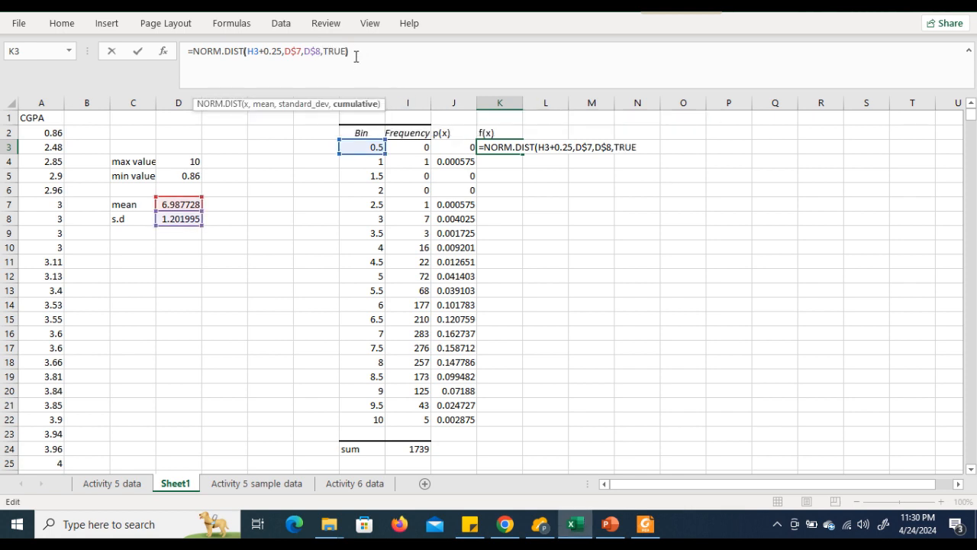
{"action": "type", "text": ")"}
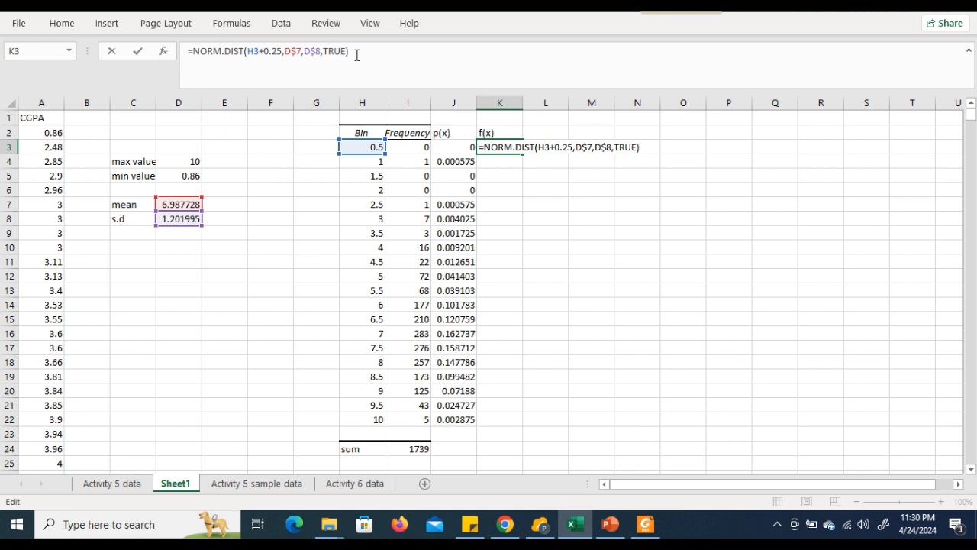
Copy the NORM.DIST term in K3 and append it to the formula after a minus sign.
{"action": "left_click_drag", "start_coordinate": [356, 55], "coordinate": [196, 47]}
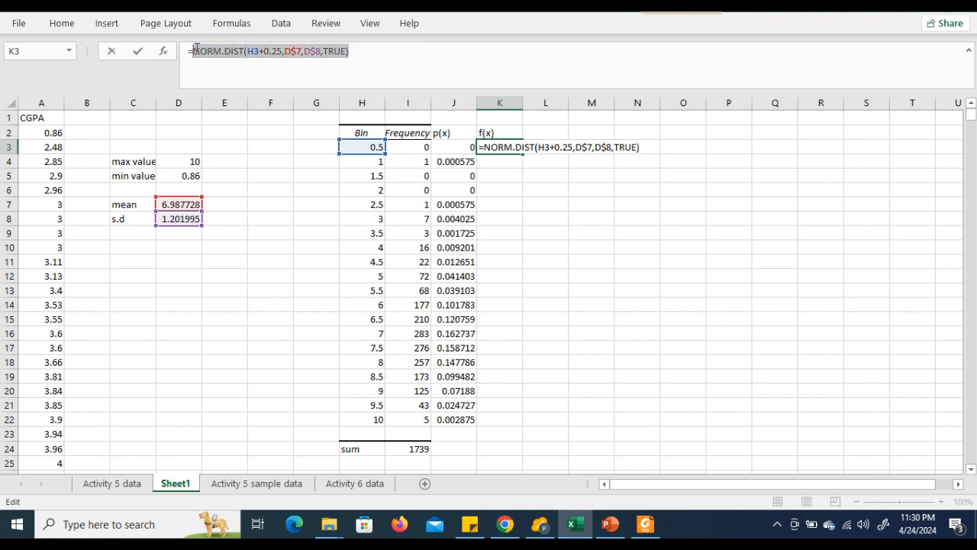
{"action": "left_click", "coordinate": [378, 52]}
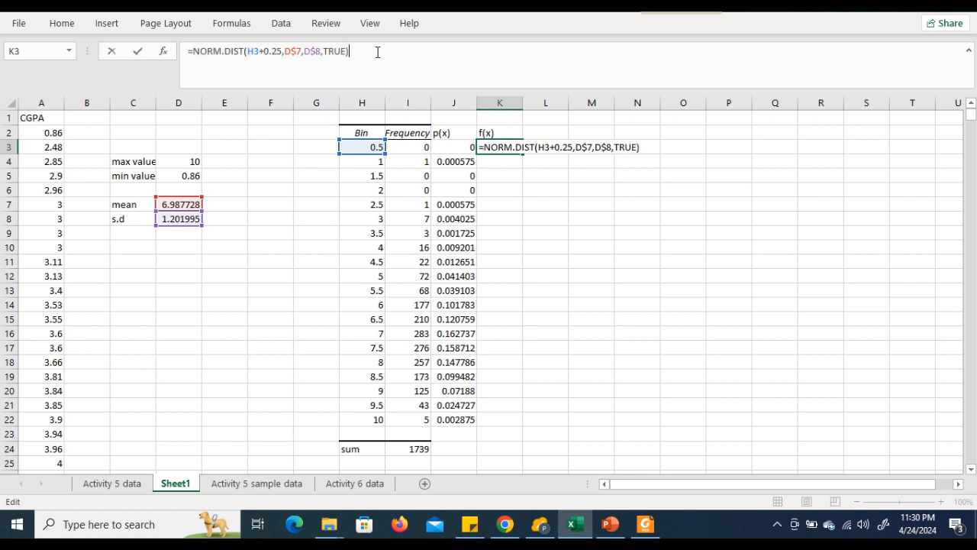
{"action": "type", "text": "-"}
{"action": "key", "text": "ctrl+v"}
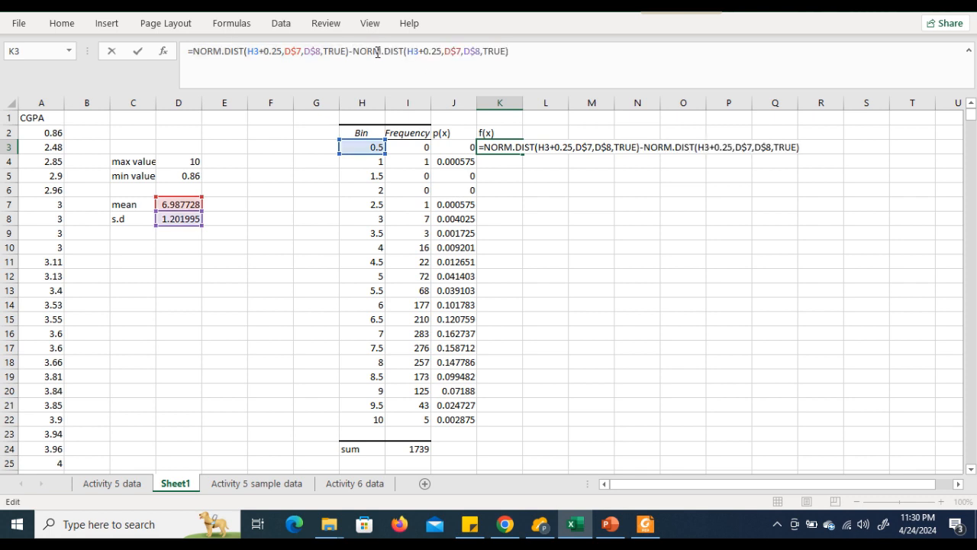
Change the x argument of the second NORM.DIST term in K3 to H3-0.25.
{"action": "left_click", "coordinate": [424, 52]}
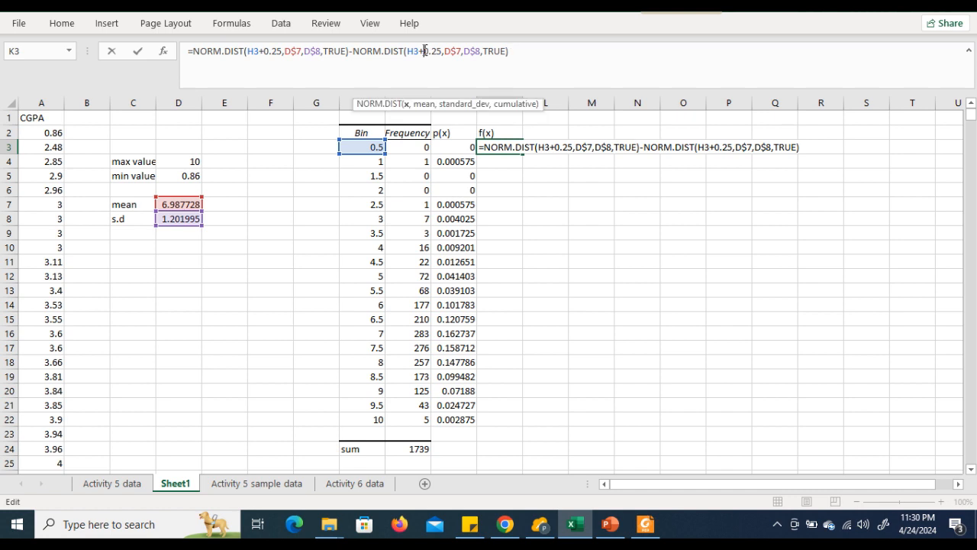
{"action": "key", "text": "BackSpace"}
{"action": "type", "text": "-"}
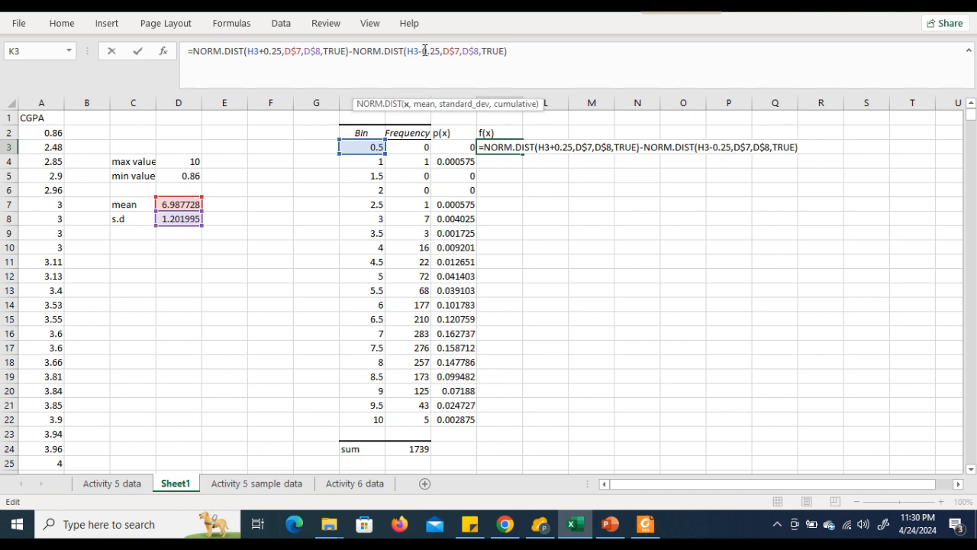
Switch to PowerPoint and handwrite = NorDist(b, μ, σ, True) below F(B) − F(A) on slide 2, underlining it and F(B).
{"action": "left_click", "coordinate": [617, 529]}
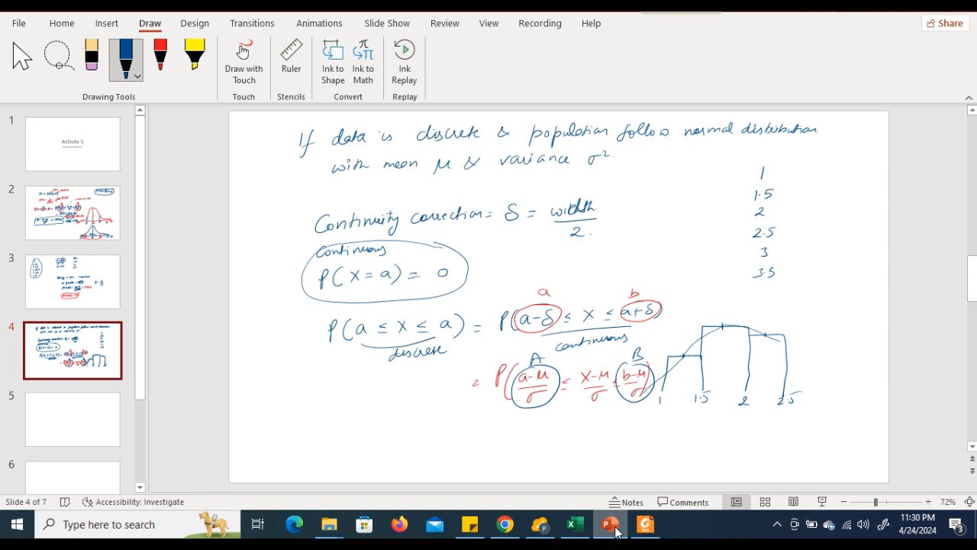
{"action": "left_click", "coordinate": [75, 221]}
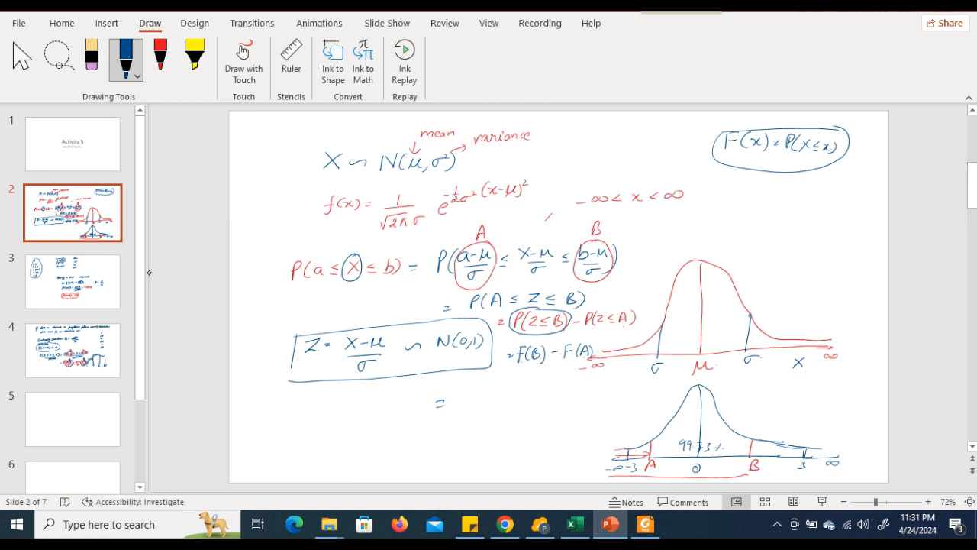
{"action": "mouse_move", "coordinate": [456, 406]}
{"action": "left_mouse_down"}
{"action": "mouse_move", "coordinate": [468, 391]}
{"action": "mouse_move", "coordinate": [482, 403]}
{"action": "left_mouse_up"}
{"action": "left_click_drag", "start_coordinate": [486, 390], "coordinate": [485, 400]}
{"action": "mouse_move", "coordinate": [493, 394]}
{"action": "left_mouse_down"}
{"action": "mouse_move", "coordinate": [521, 387]}
{"action": "mouse_move", "coordinate": [513, 413]}
{"action": "left_mouse_up"}
{"action": "left_click_drag", "start_coordinate": [526, 390], "coordinate": [528, 399]}
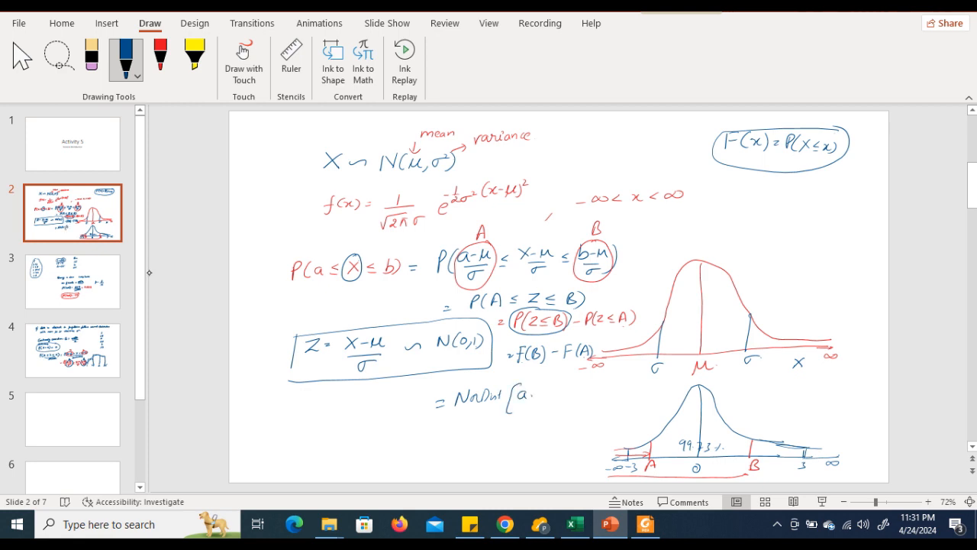
{"action": "mouse_move", "coordinate": [464, 250]}
{"action": "left_mouse_down"}
{"action": "mouse_move", "coordinate": [458, 267]}
{"action": "mouse_move", "coordinate": [457, 251]}
{"action": "left_mouse_up"}
{"action": "left_click_drag", "start_coordinate": [521, 383], "coordinate": [518, 398]}
{"action": "mouse_move", "coordinate": [537, 397]}
{"action": "left_mouse_down"}
{"action": "mouse_move", "coordinate": [533, 408]}
{"action": "mouse_move", "coordinate": [581, 391]}
{"action": "mouse_move", "coordinate": [579, 408]}
{"action": "left_mouse_up"}
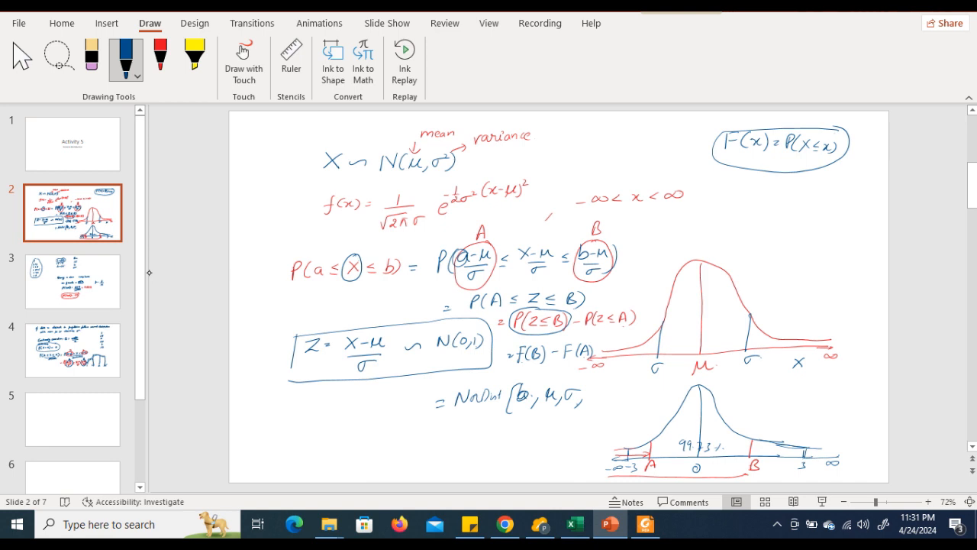
{"action": "left_click_drag", "start_coordinate": [599, 388], "coordinate": [598, 403]}
{"action": "mouse_move", "coordinate": [604, 392]}
{"action": "left_mouse_down"}
{"action": "mouse_move", "coordinate": [603, 401]}
{"action": "mouse_move", "coordinate": [631, 396]}
{"action": "mouse_move", "coordinate": [620, 406]}
{"action": "left_mouse_up"}
{"action": "left_click_drag", "start_coordinate": [459, 417], "coordinate": [628, 410]}
Handwrite the subtracted NorDist term with a, μ and σ below the first term, and circle F(A).
{"action": "mouse_move", "coordinate": [471, 442]}
{"action": "left_mouse_down"}
{"action": "mouse_move", "coordinate": [512, 429]}
{"action": "mouse_move", "coordinate": [552, 443]}
{"action": "left_mouse_up"}
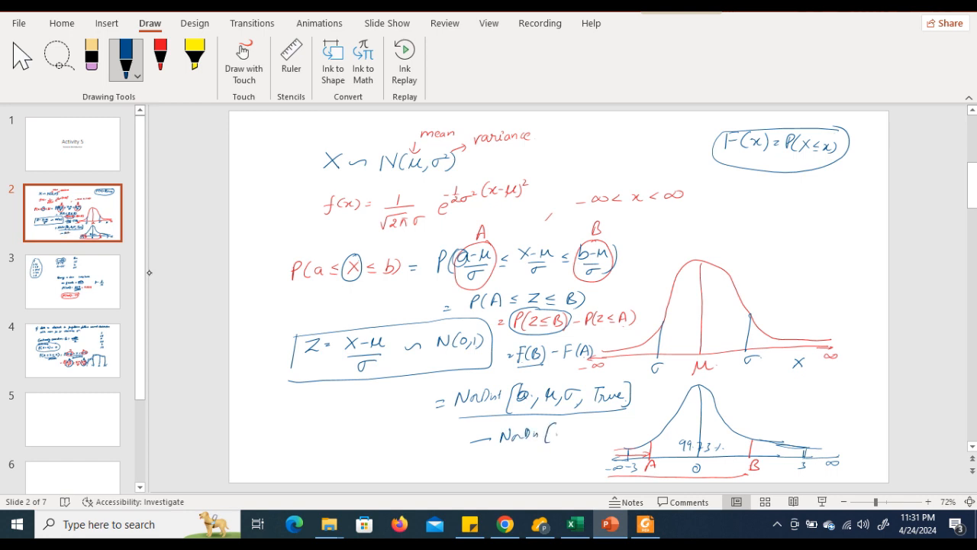
{"action": "mouse_move", "coordinate": [563, 430]}
{"action": "left_mouse_down"}
{"action": "mouse_move", "coordinate": [565, 442]}
{"action": "mouse_move", "coordinate": [602, 426]}
{"action": "mouse_move", "coordinate": [598, 443]}
{"action": "left_mouse_up"}
{"action": "mouse_move", "coordinate": [568, 342]}
{"action": "left_mouse_down"}
{"action": "mouse_move", "coordinate": [595, 366]}
{"action": "mouse_move", "coordinate": [586, 340]}
{"action": "left_mouse_up"}
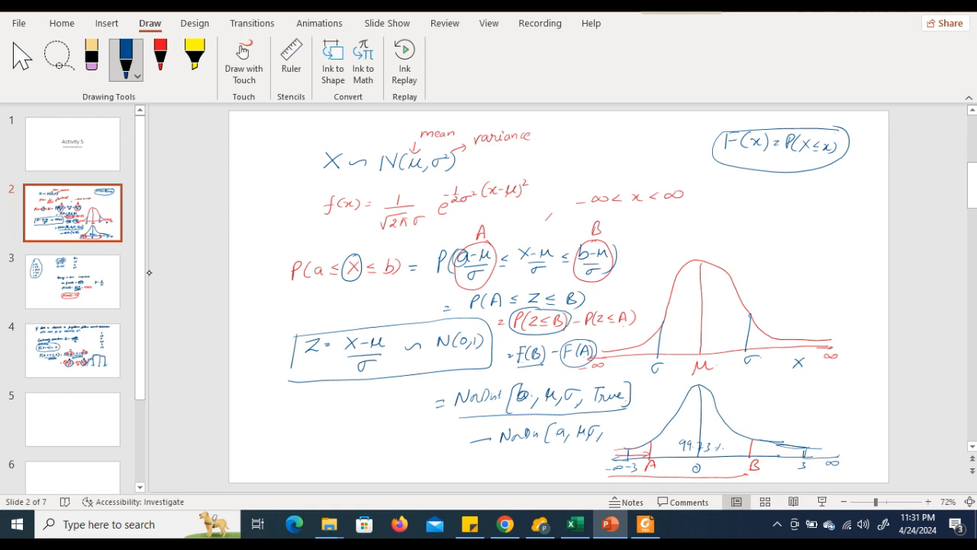
{"action": "mouse_move", "coordinate": [608, 425]}
{"action": "left_mouse_down"}
{"action": "mouse_move", "coordinate": [619, 424]}
{"action": "mouse_move", "coordinate": [611, 438]}
{"action": "mouse_move", "coordinate": [635, 437]}
{"action": "left_mouse_up"}
Return to Excel, enter the completed NORM.DIST difference formula in K3 and fill it down through K22.
{"action": "left_click", "coordinate": [574, 524]}
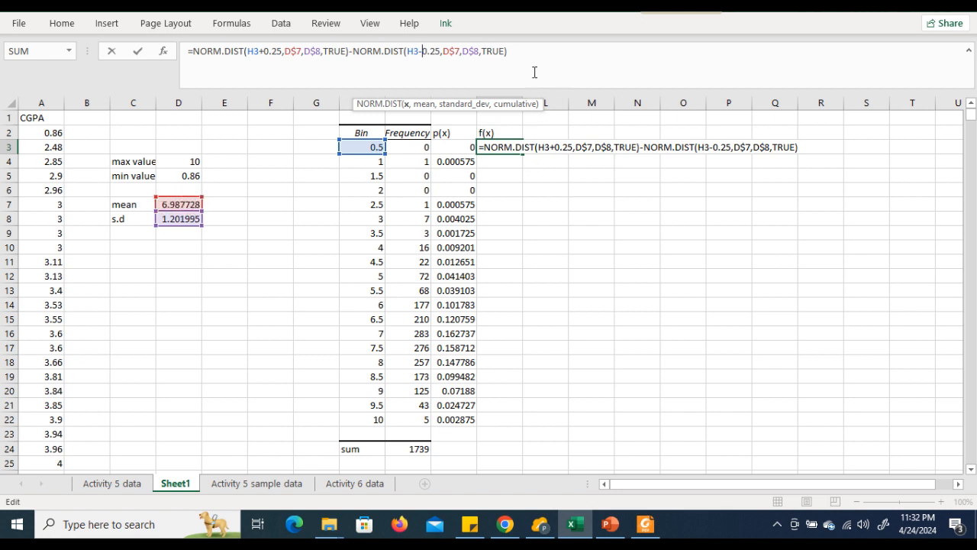
{"action": "left_click", "coordinate": [516, 49]}
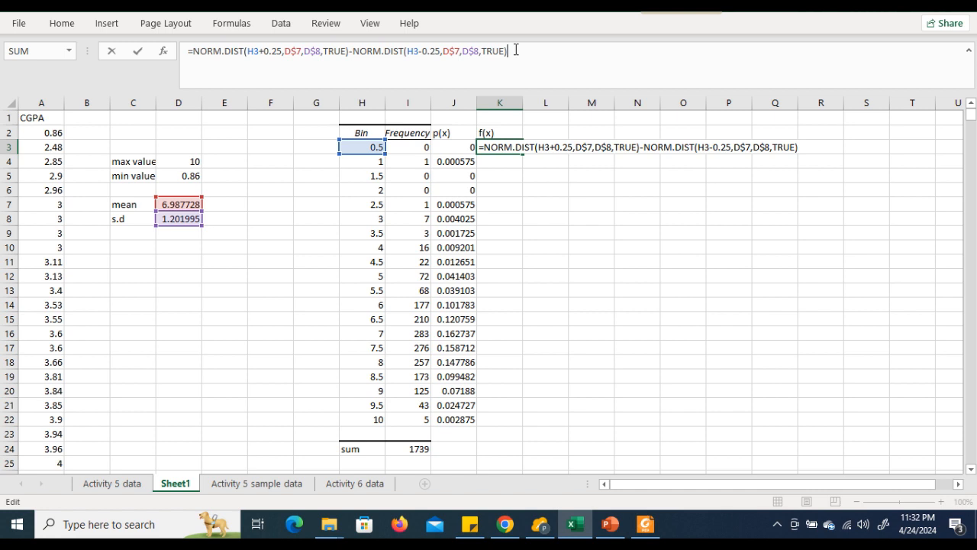
{"action": "key", "text": "Tab"}
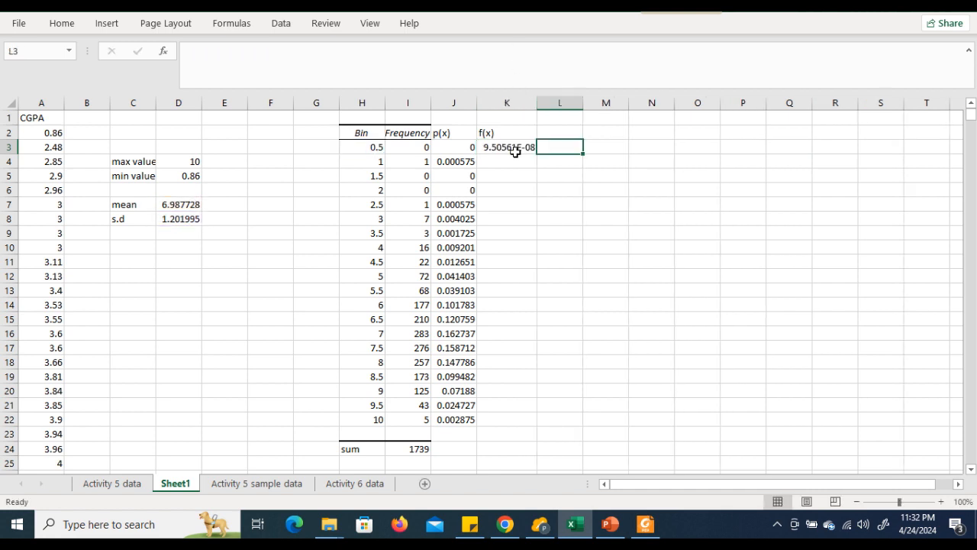
{"action": "left_click", "coordinate": [516, 151]}
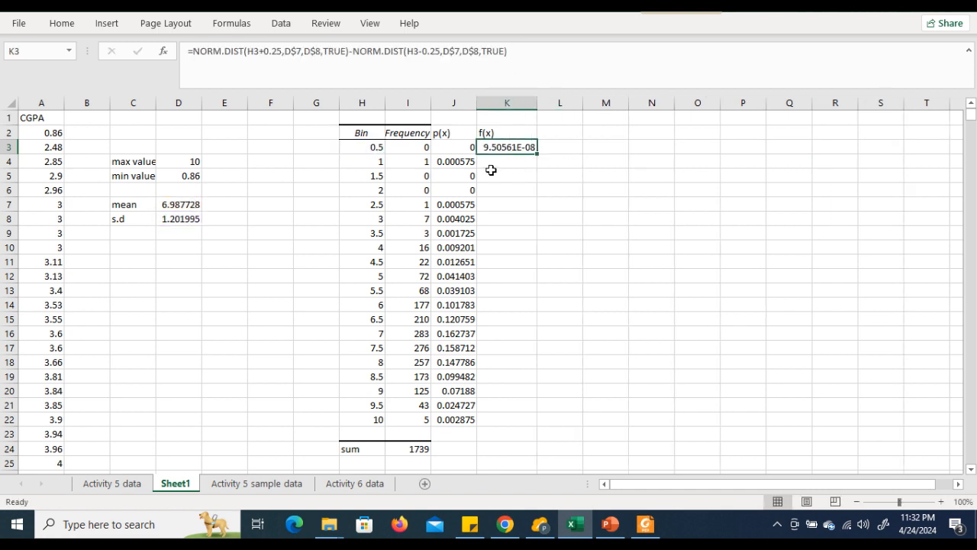
{"action": "left_click_drag", "start_coordinate": [538, 155], "coordinate": [549, 424]}
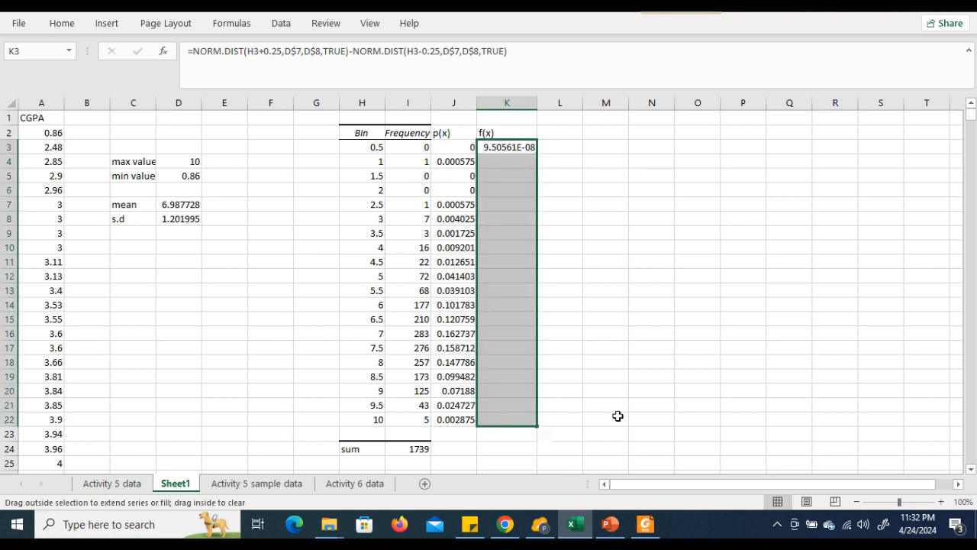
{"action": "left_click_drag", "start_coordinate": [617, 416], "coordinate": [630, 417]}
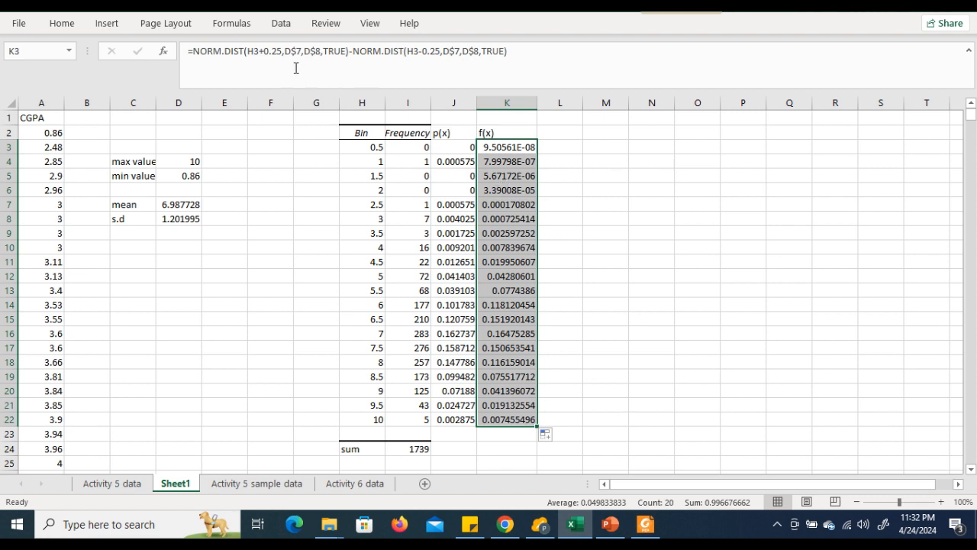
Compare the filled formulas in K3, K4 and K5 to check the relative bin and fixed mean and deviation references.
{"action": "left_click", "coordinate": [509, 162]}
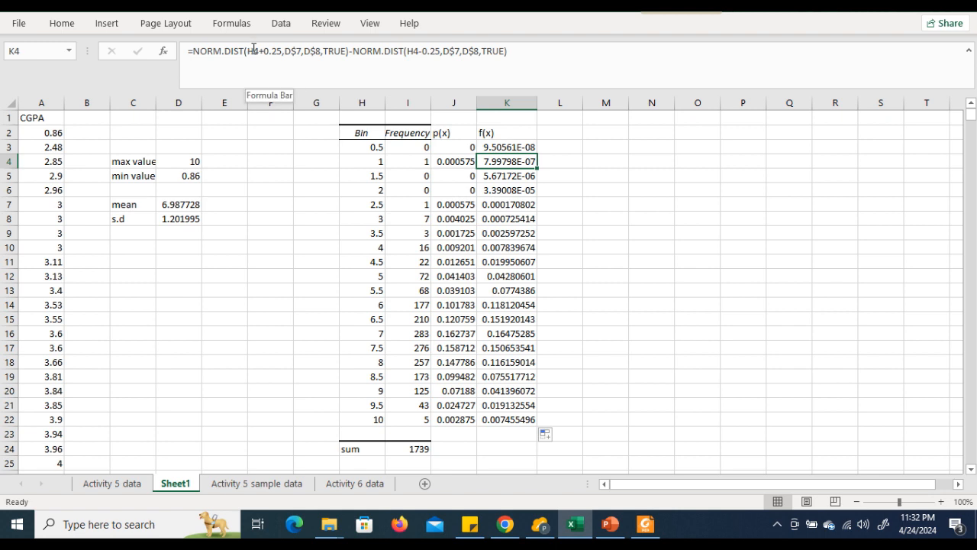
{"action": "left_click", "coordinate": [523, 147]}
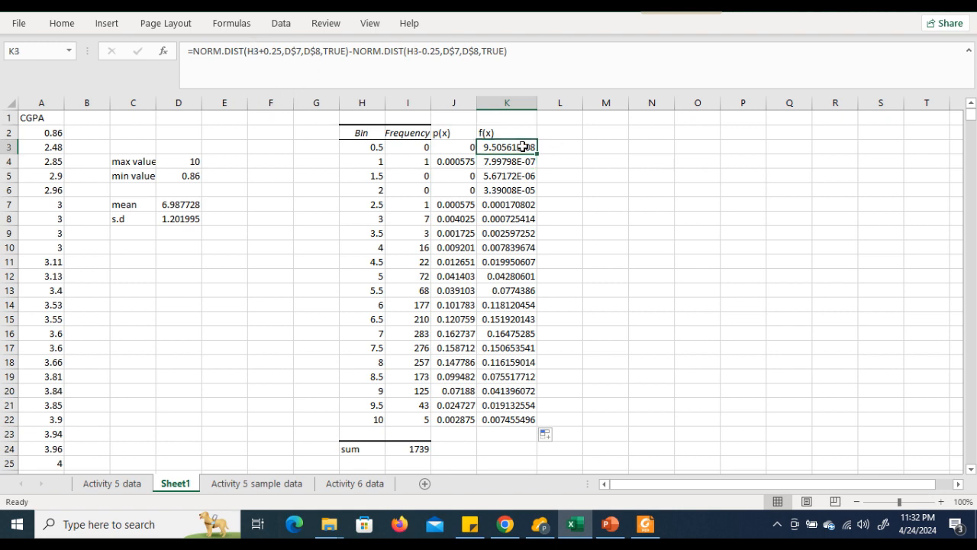
{"action": "left_click", "coordinate": [523, 162]}
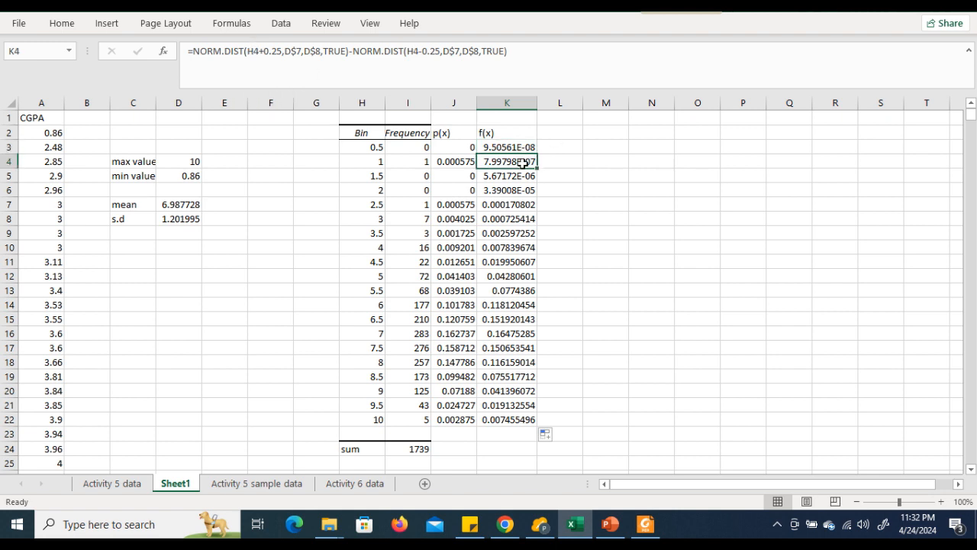
{"action": "left_click", "coordinate": [521, 175]}
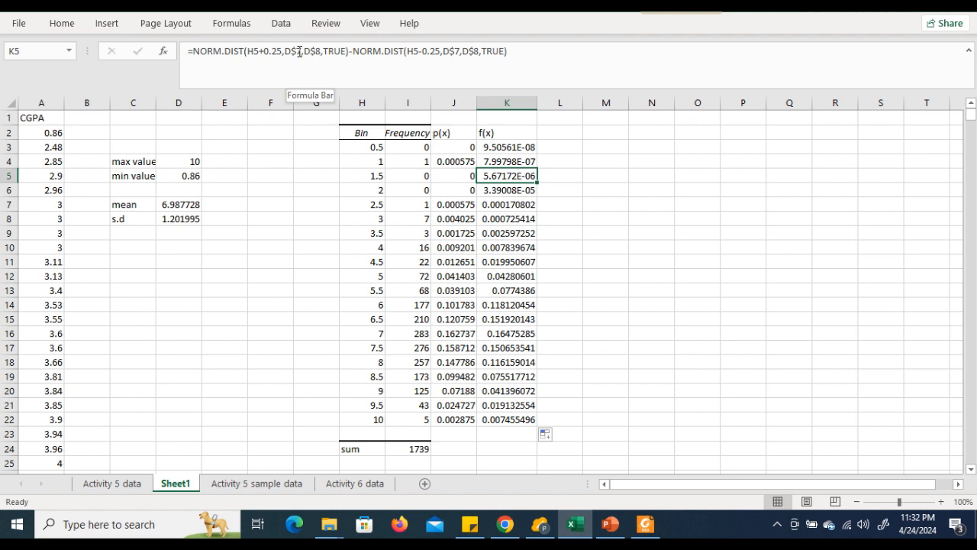
Make the mean reference in the first NORM.DIST term of K3 relative, as D7.
{"action": "left_click", "coordinate": [492, 147]}
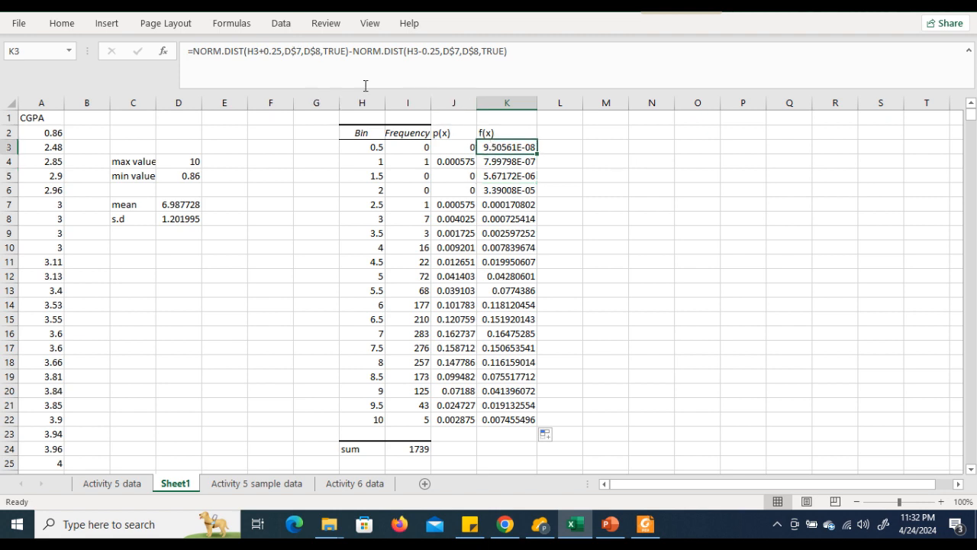
{"action": "left_click", "coordinate": [298, 51]}
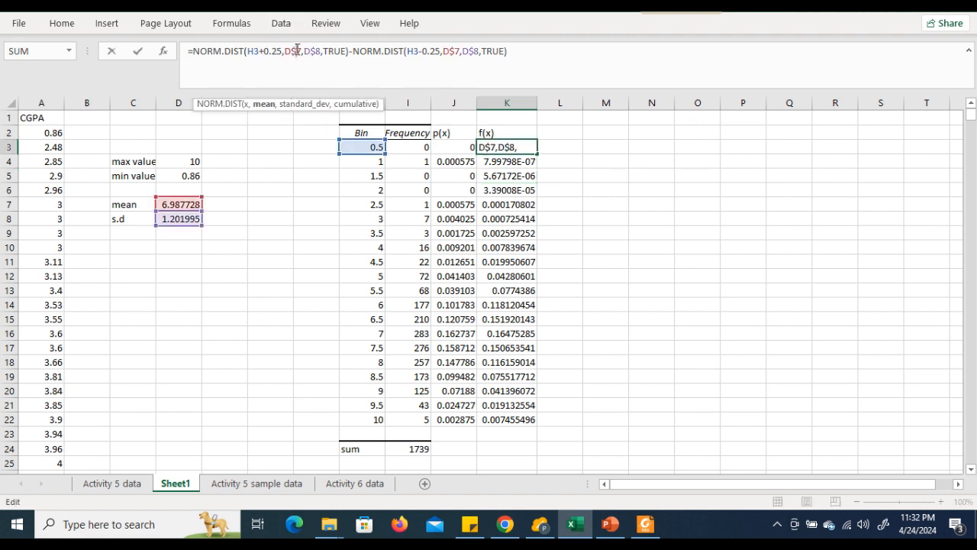
{"action": "key", "text": "BackSpace"}
{"action": "left_click", "coordinate": [603, 164]}
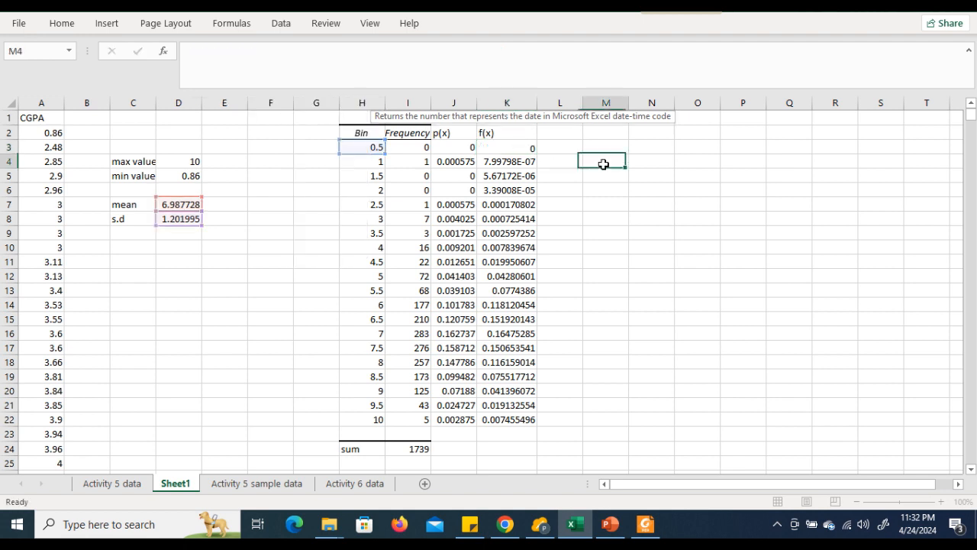
Fill the K3 formula with the relative mean reference down into K4 and inspect how the reference shifts.
{"action": "left_click", "coordinate": [506, 147]}
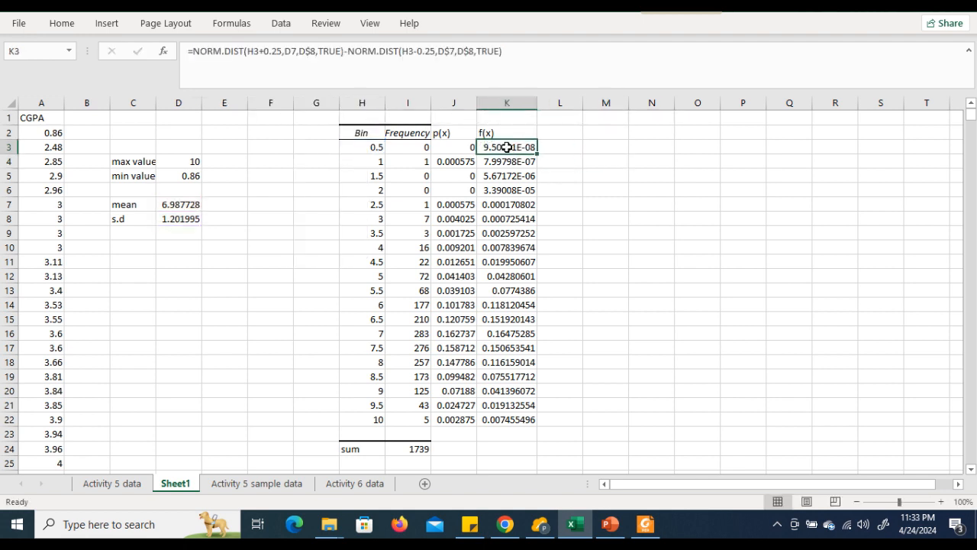
{"action": "left_click", "coordinate": [507, 162]}
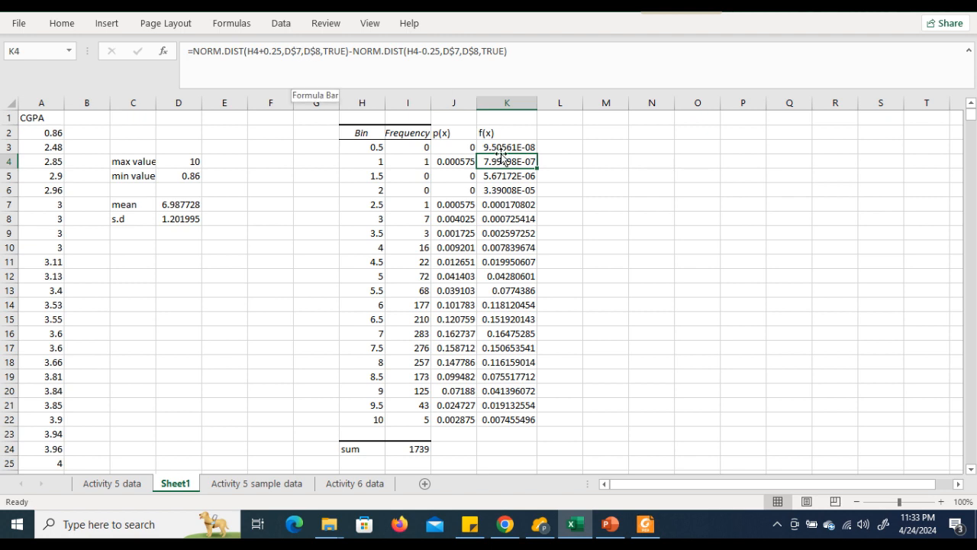
{"action": "left_click", "coordinate": [507, 147]}
{"action": "left_click_drag", "start_coordinate": [537, 154], "coordinate": [538, 168]}
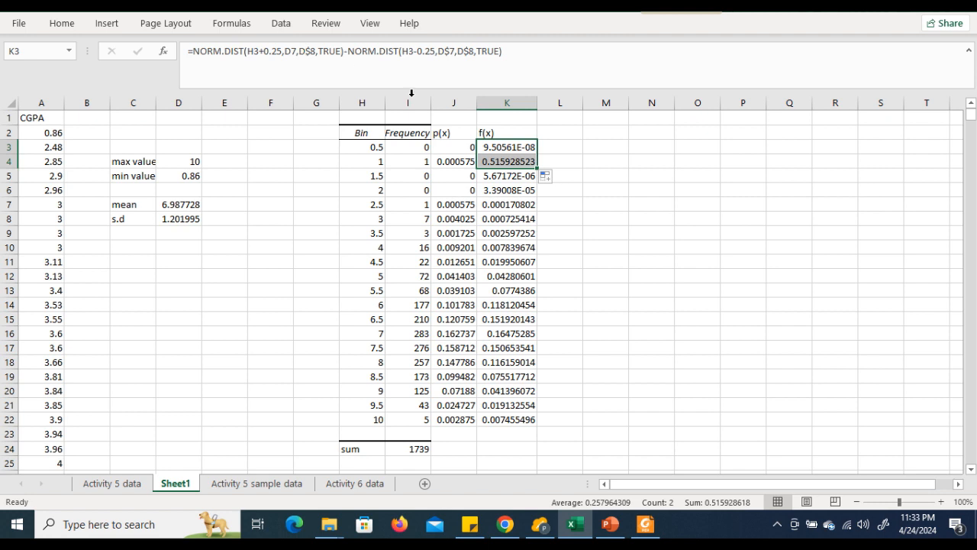
{"action": "left_click", "coordinate": [499, 160]}
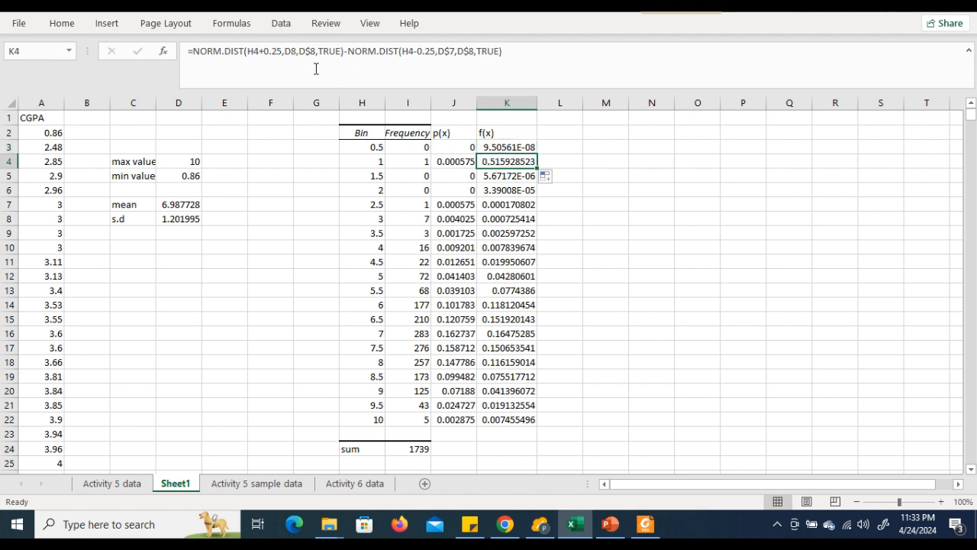
Restore the mean reference in K3's first NORM.DIST term to D$7 and refill the formula down through K22.
{"action": "left_click", "coordinate": [492, 145]}
{"action": "left_click", "coordinate": [289, 51]}
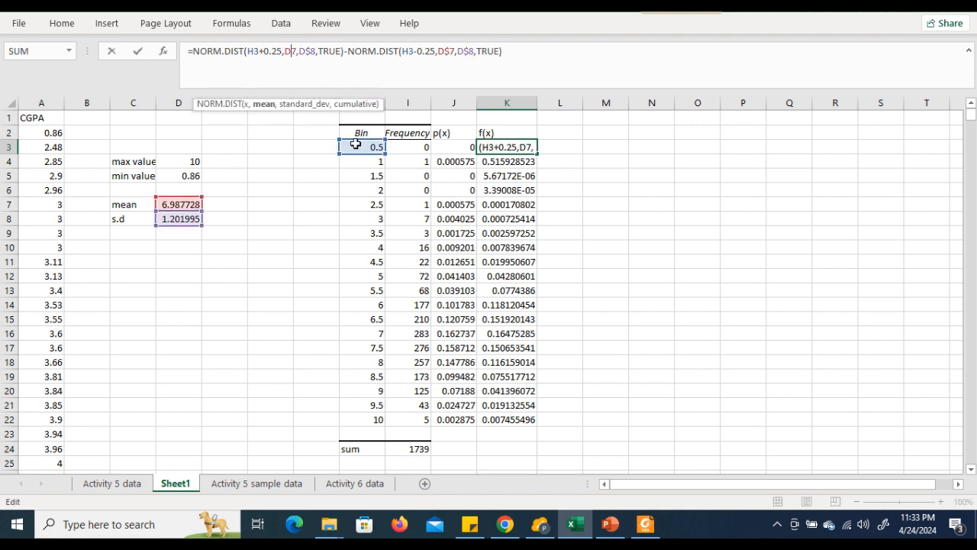
{"action": "type", "text": "$"}
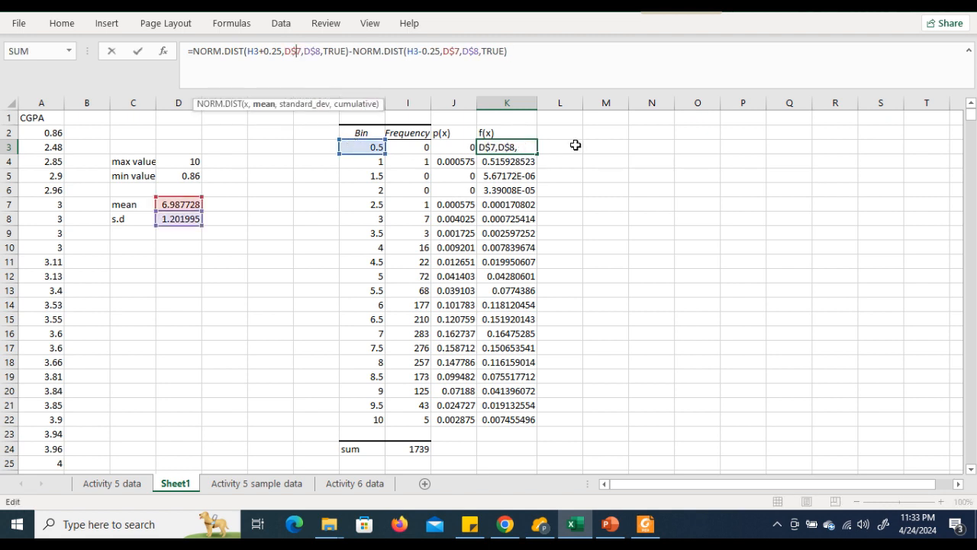
{"action": "left_click", "coordinate": [524, 53]}
{"action": "key", "text": "Tab"}
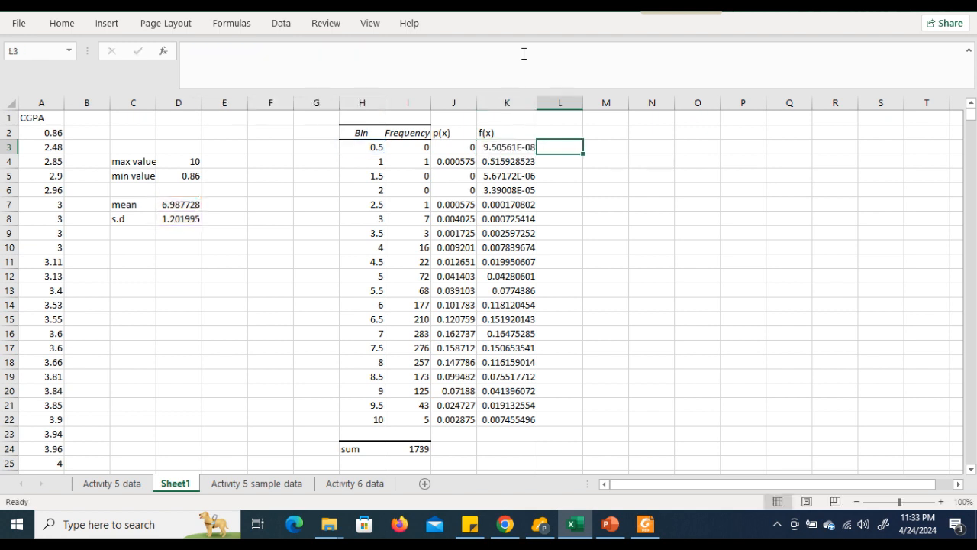
{"action": "left_click", "coordinate": [507, 148]}
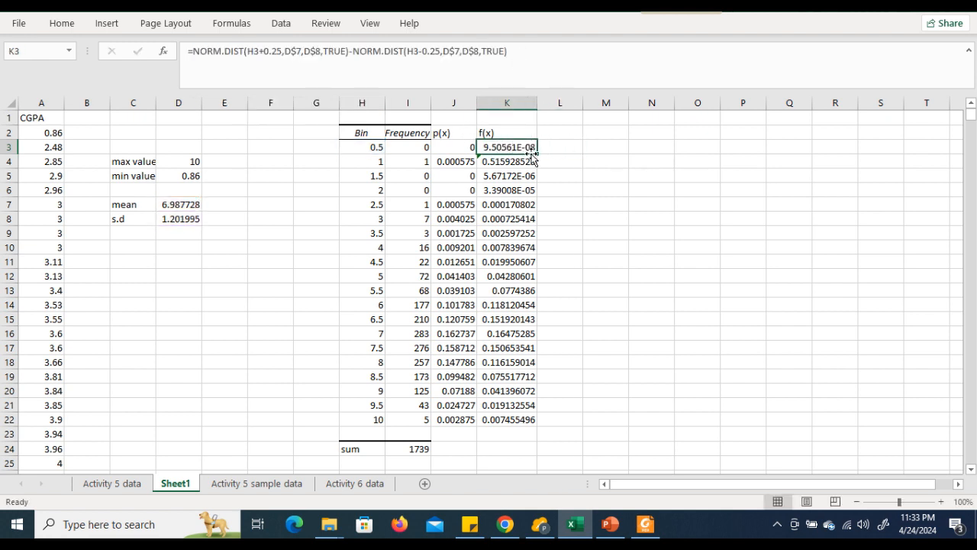
{"action": "mouse_move", "coordinate": [537, 154]}
{"action": "left_mouse_down"}
{"action": "mouse_move", "coordinate": [552, 222]}
{"action": "mouse_move", "coordinate": [563, 443]}
{"action": "mouse_move", "coordinate": [560, 426]}
{"action": "left_mouse_up"}
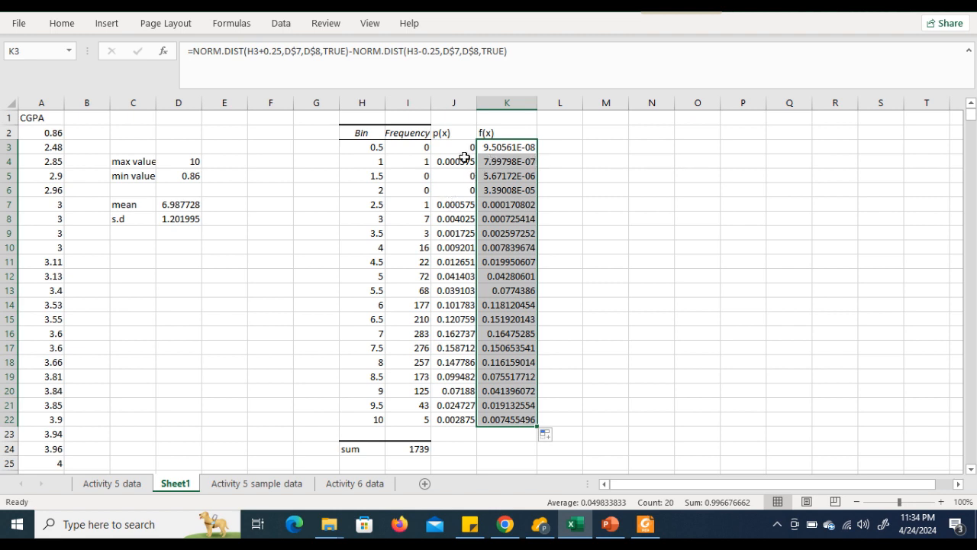
Enter =ABS(J3-K3) in cell L3 to get the absolute difference between p(x) and f(x).
{"action": "left_click", "coordinate": [555, 148]}
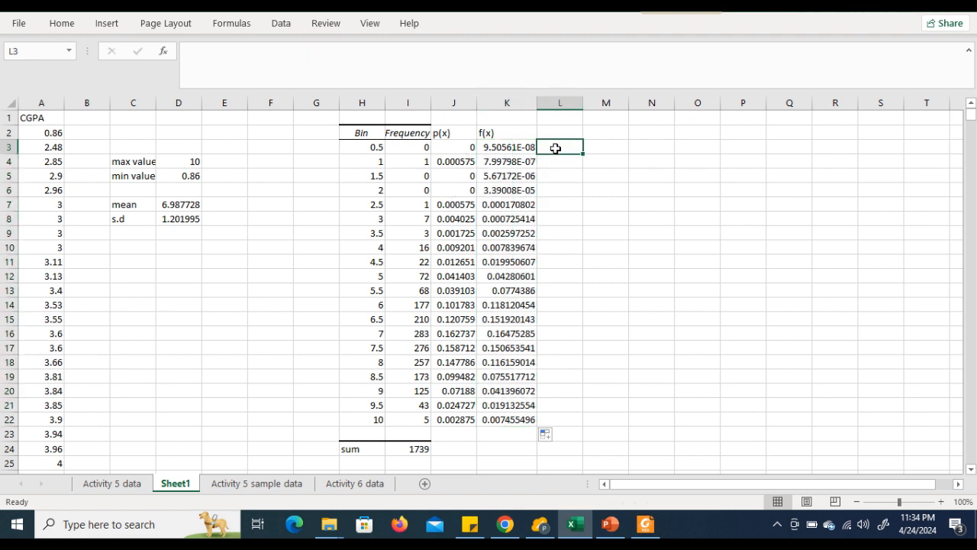
{"action": "type", "text": "="}
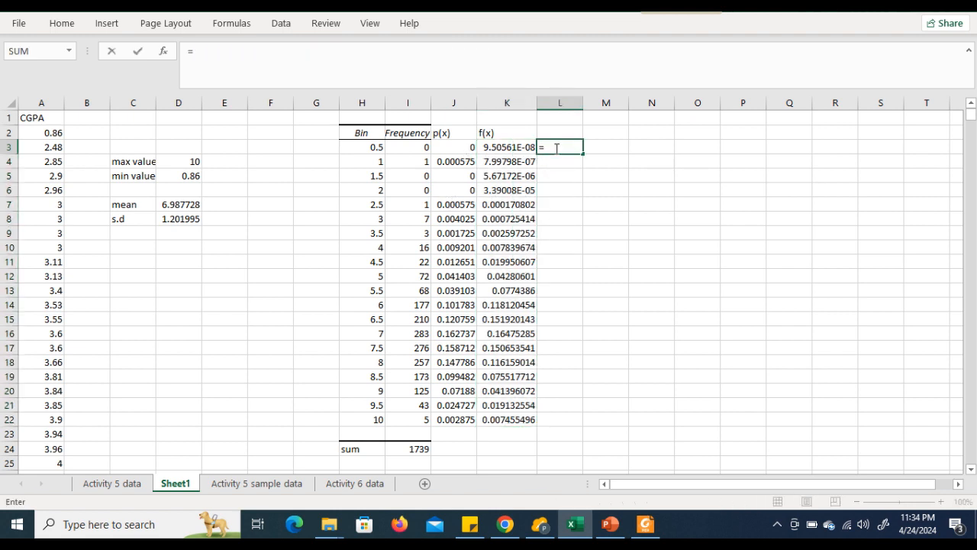
{"action": "left_click", "coordinate": [462, 148]}
{"action": "type", "text": "-"}
{"action": "left_click", "coordinate": [497, 146]}
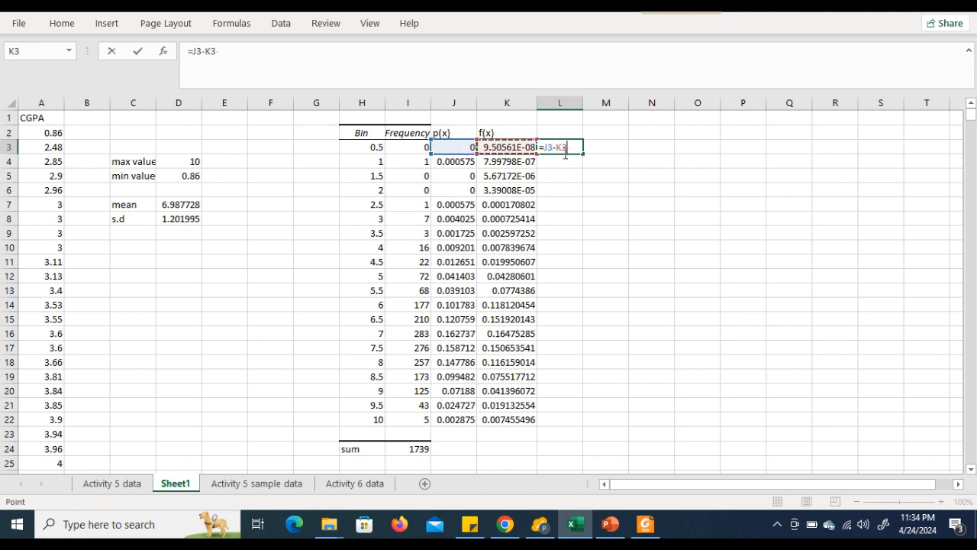
{"action": "left_click", "coordinate": [192, 51]}
{"action": "type", "text": "abs"}
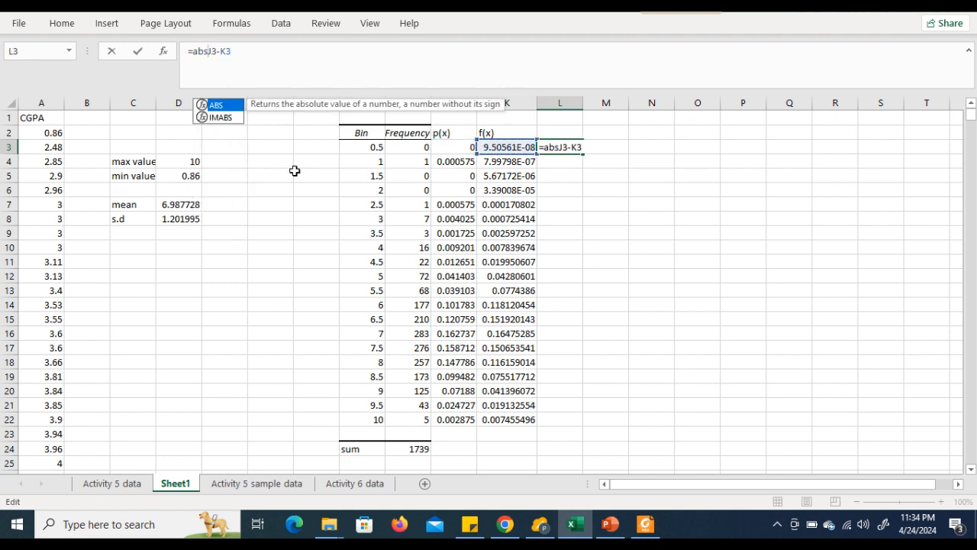
{"action": "type", "text": "("}
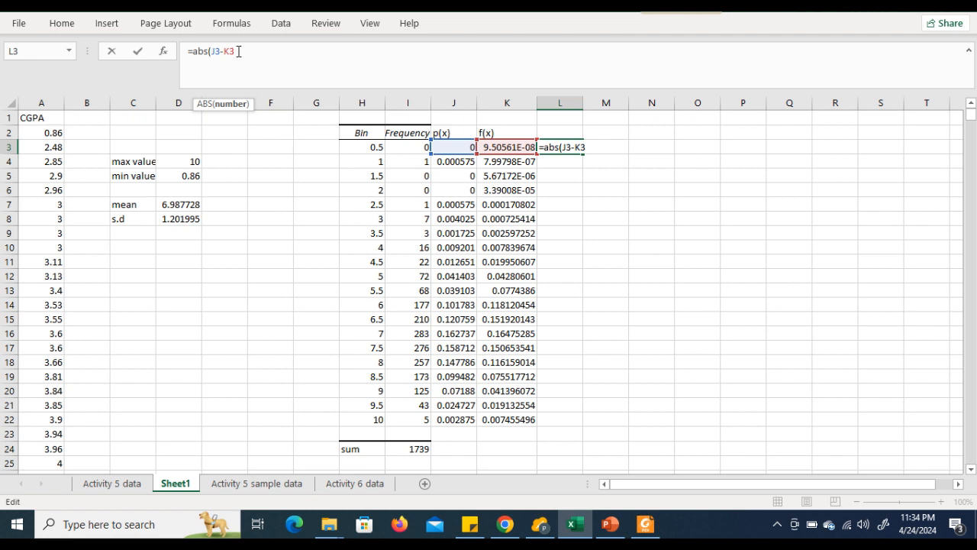
{"action": "type", "text": ")"}
{"action": "key", "text": "Tab"}
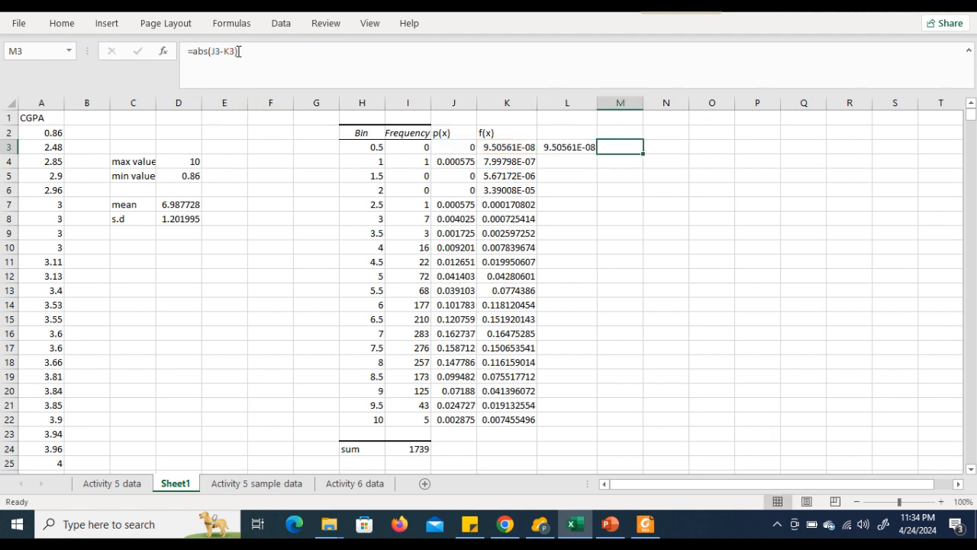
Fill the absolute difference formula from L3 down through L22.
{"action": "left_click", "coordinate": [586, 147]}
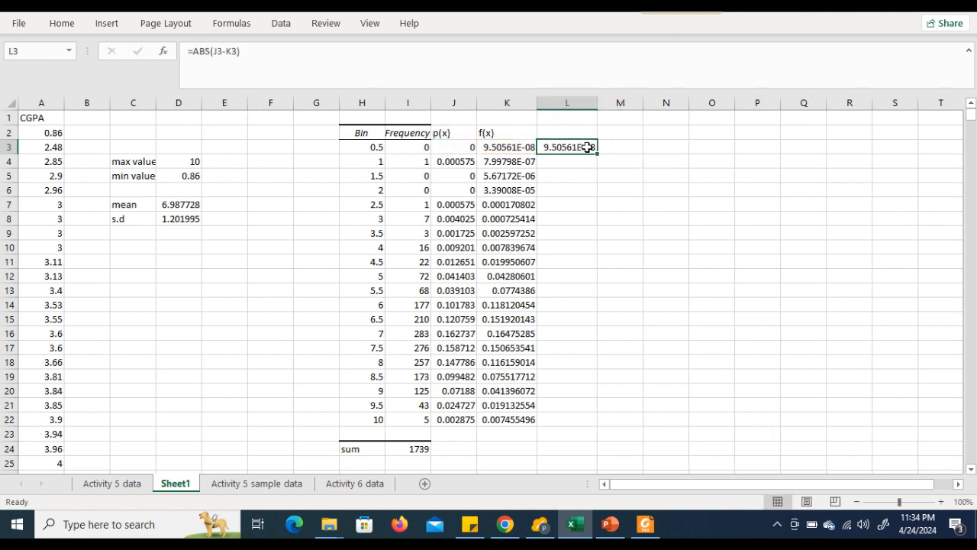
{"action": "left_click_drag", "start_coordinate": [633, 322], "coordinate": [628, 438]}
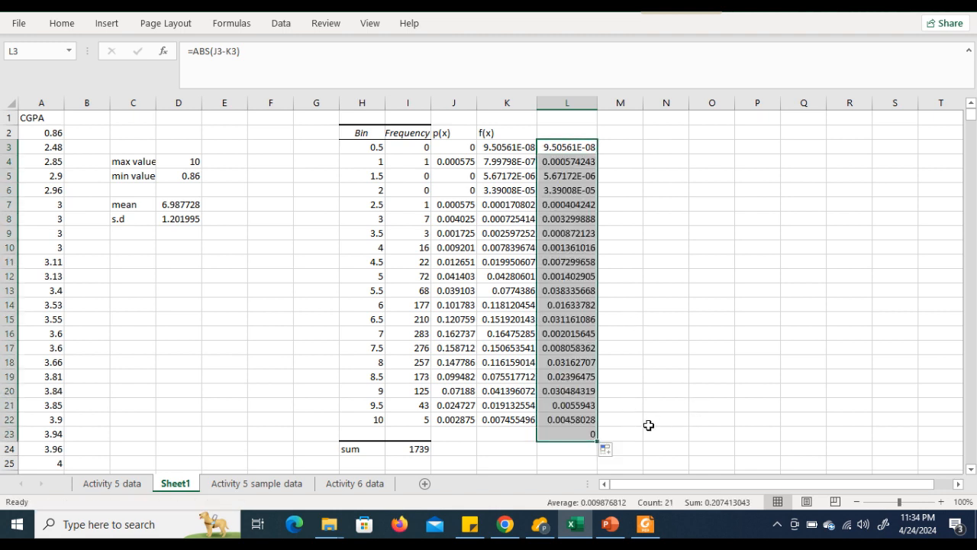
{"action": "left_click_drag", "start_coordinate": [595, 440], "coordinate": [603, 424]}
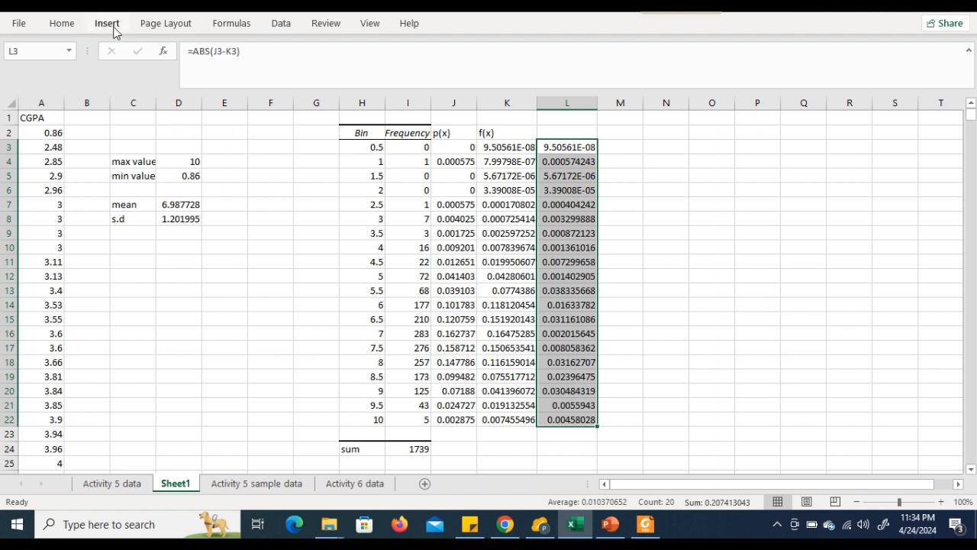
{"action": "left_click", "coordinate": [420, 149]}
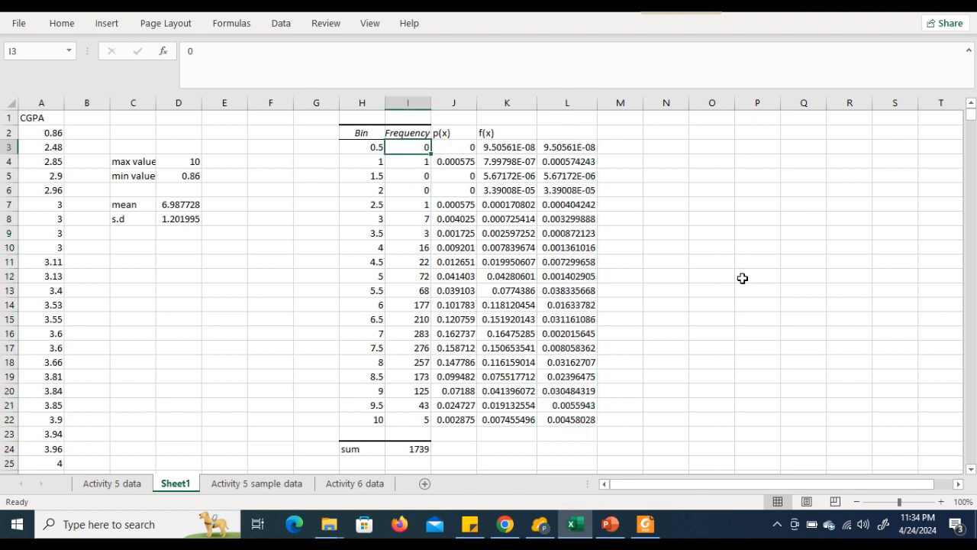
{"action": "key", "text": "ctrl+shift+Down"}
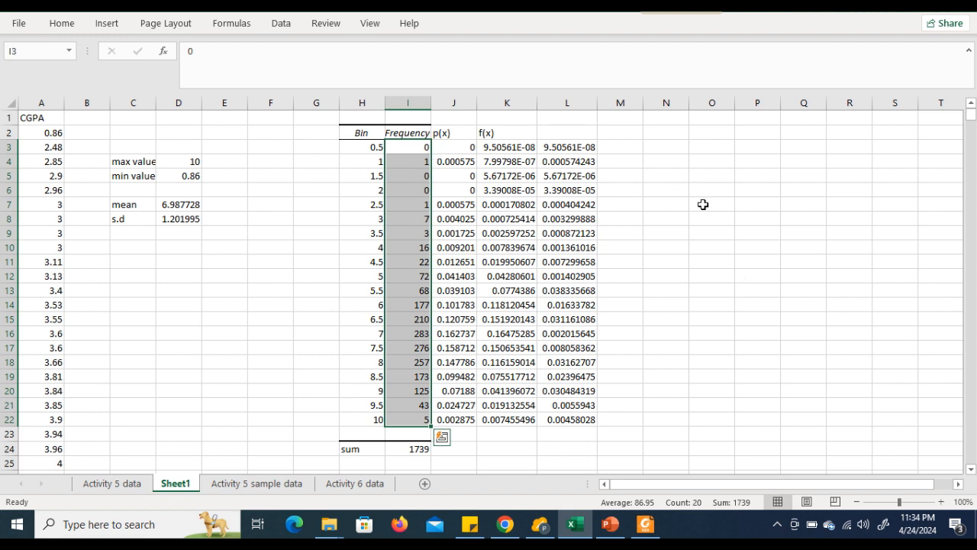
{"action": "left_click", "coordinate": [779, 226]}
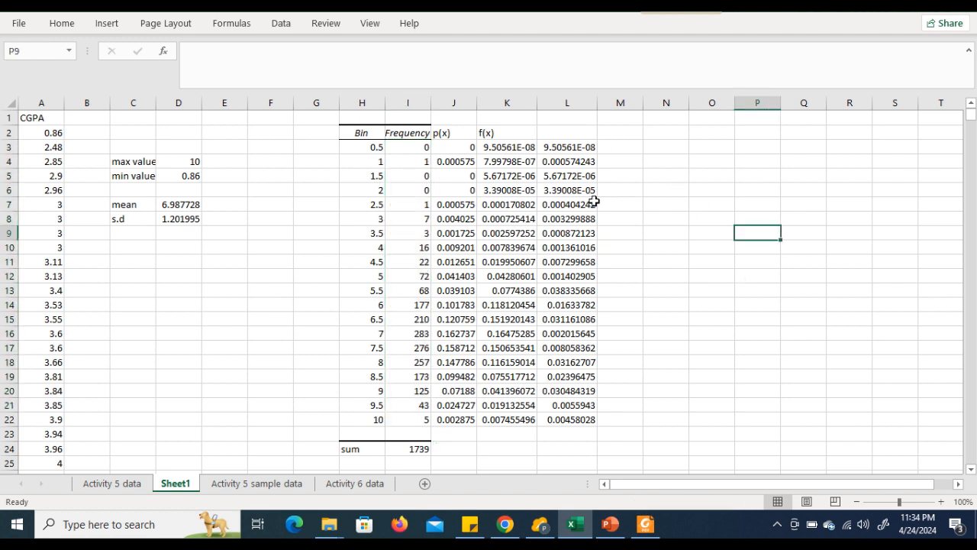
Insert a recommended clustered column chart from the Bin, p(x) and f(x) values in H3:H22, J3:J22 and K3:K22, leaving out Frequency.
{"action": "left_click", "coordinate": [372, 145]}
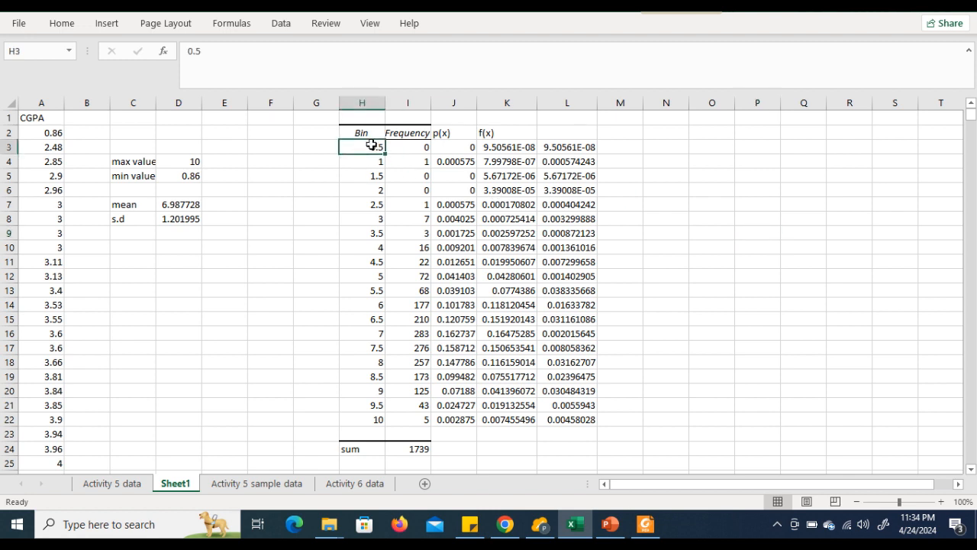
{"action": "key", "text": "ctrl+shift+Down"}
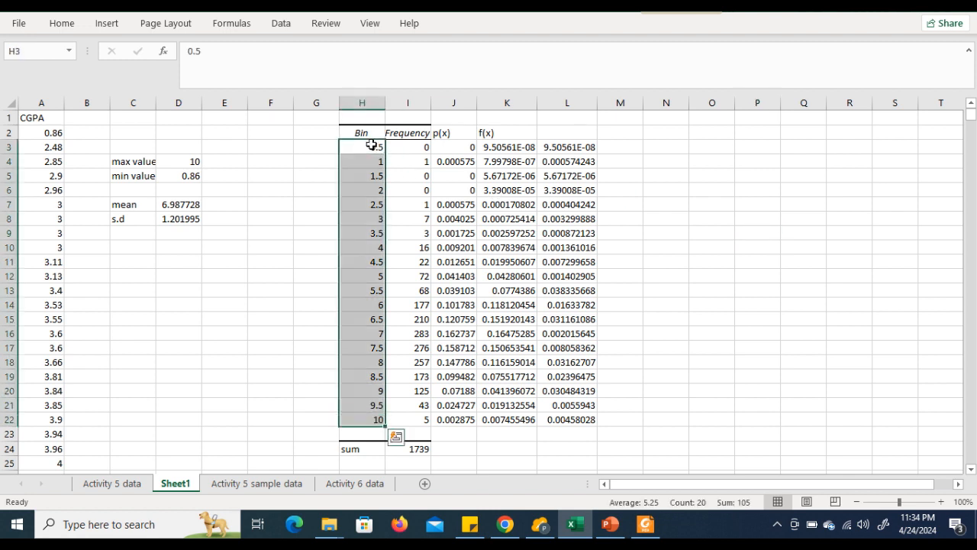
{"action": "left_click", "coordinate": [450, 147], "text": "ctrl"}
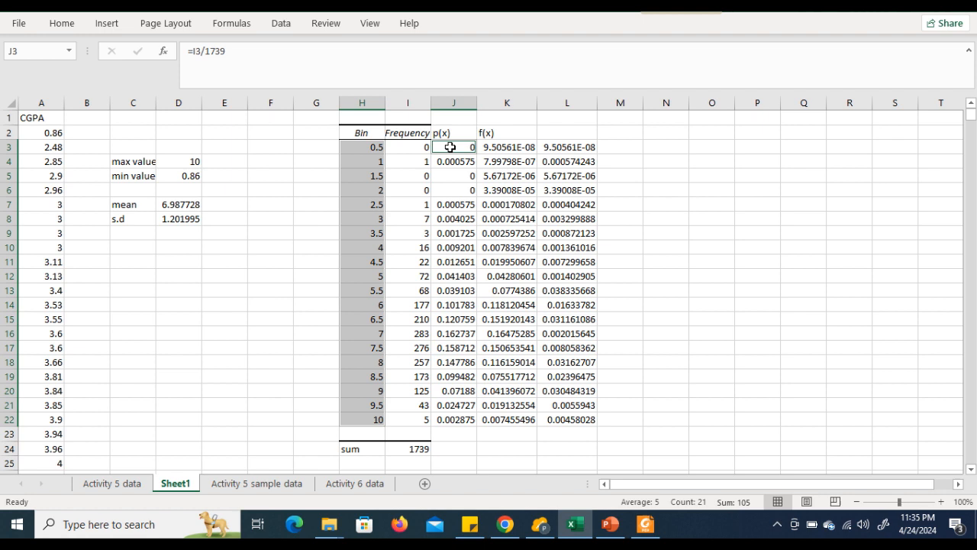
{"action": "key", "text": "ctrl+shift+Down"}
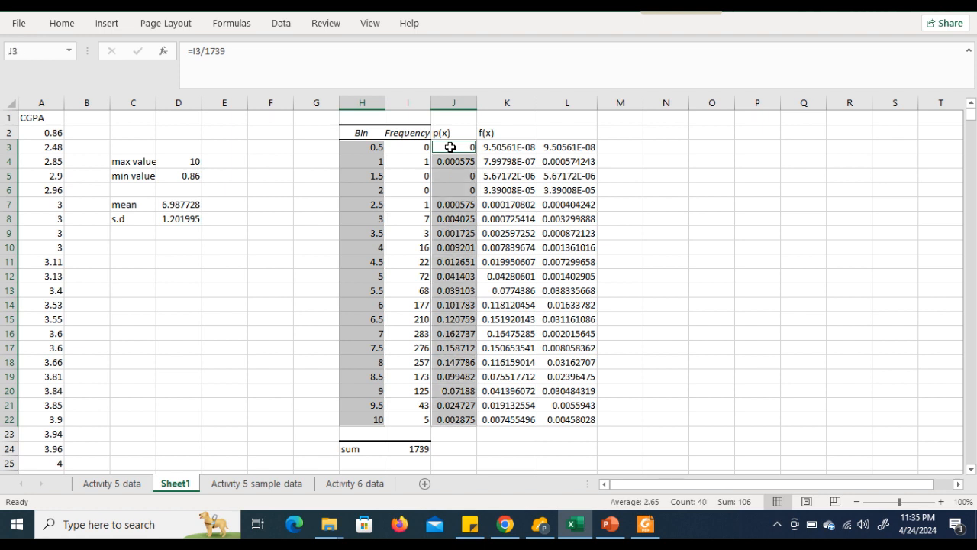
{"action": "left_click", "coordinate": [506, 148], "text": "ctrl"}
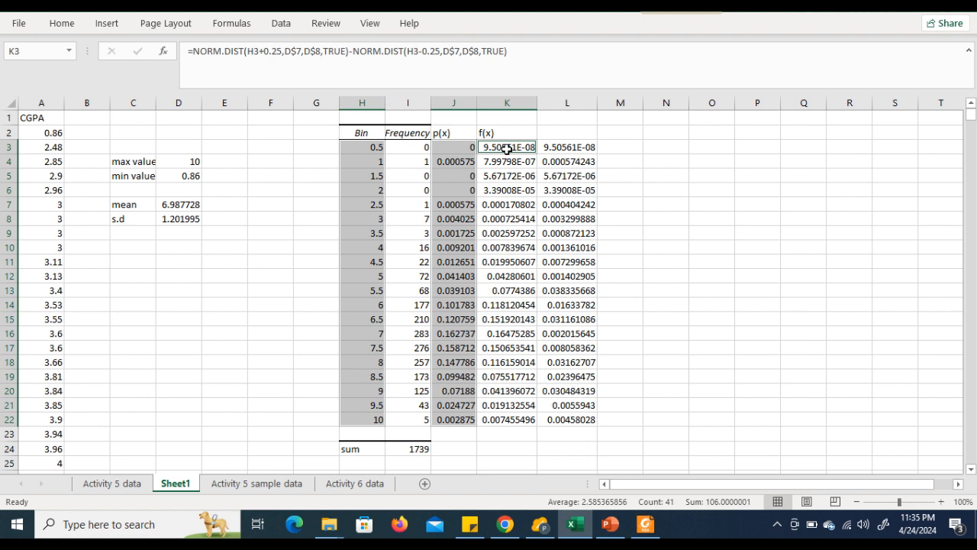
{"action": "key", "text": "ctrl+shift+Down"}
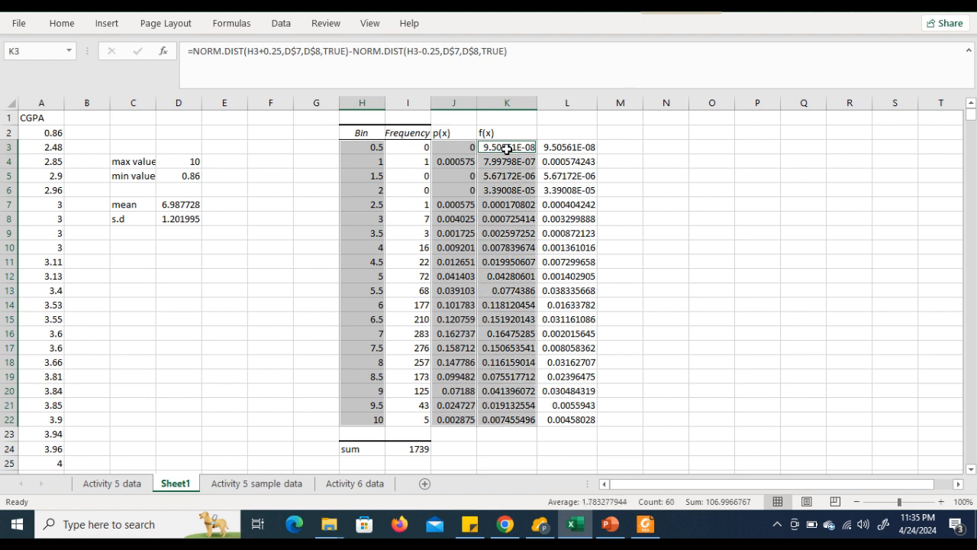
{"action": "left_click", "coordinate": [106, 25]}
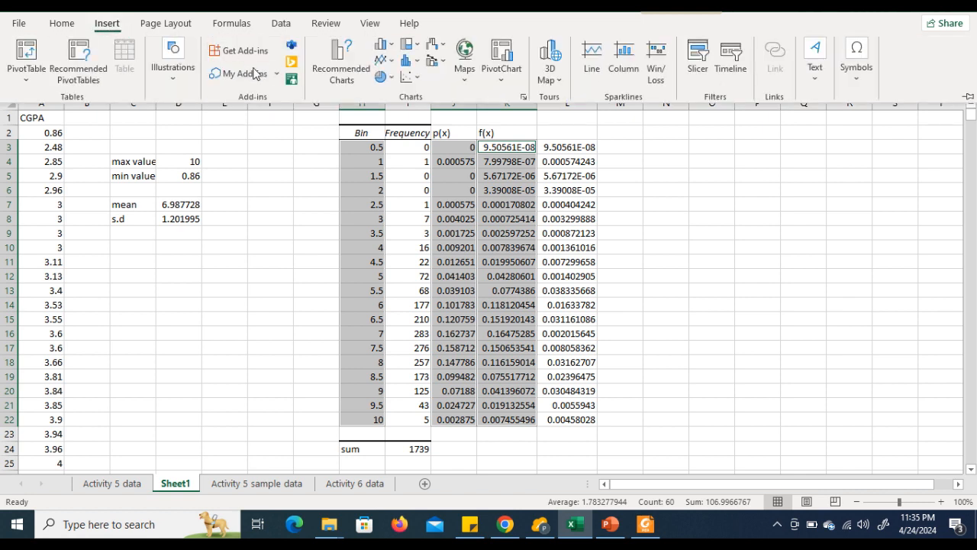
{"action": "left_click", "coordinate": [330, 78]}
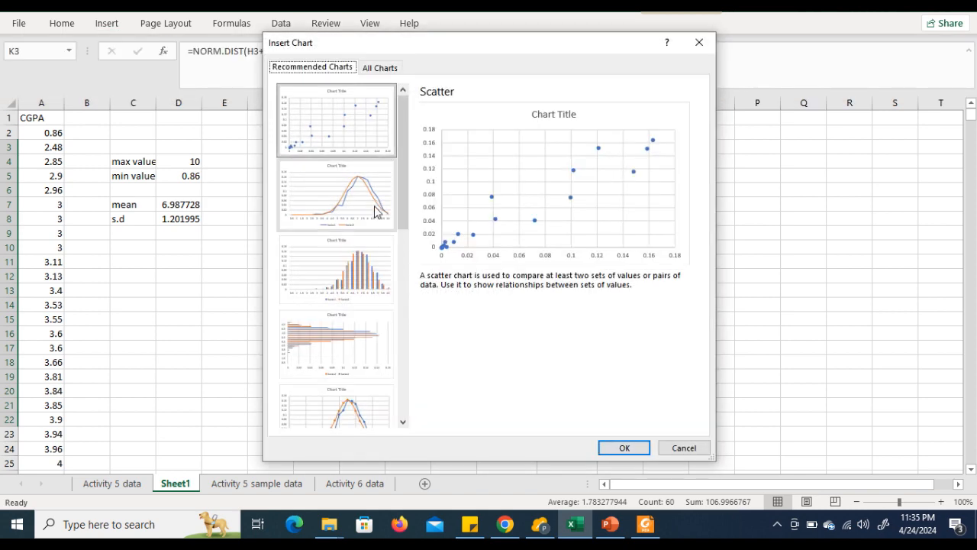
{"action": "left_click", "coordinate": [360, 280]}
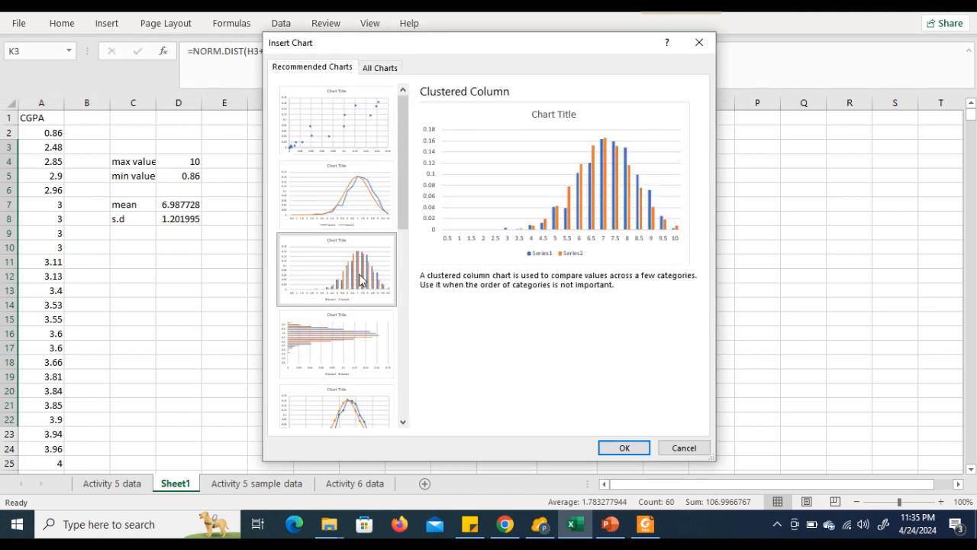
{"action": "left_click", "coordinate": [625, 448]}
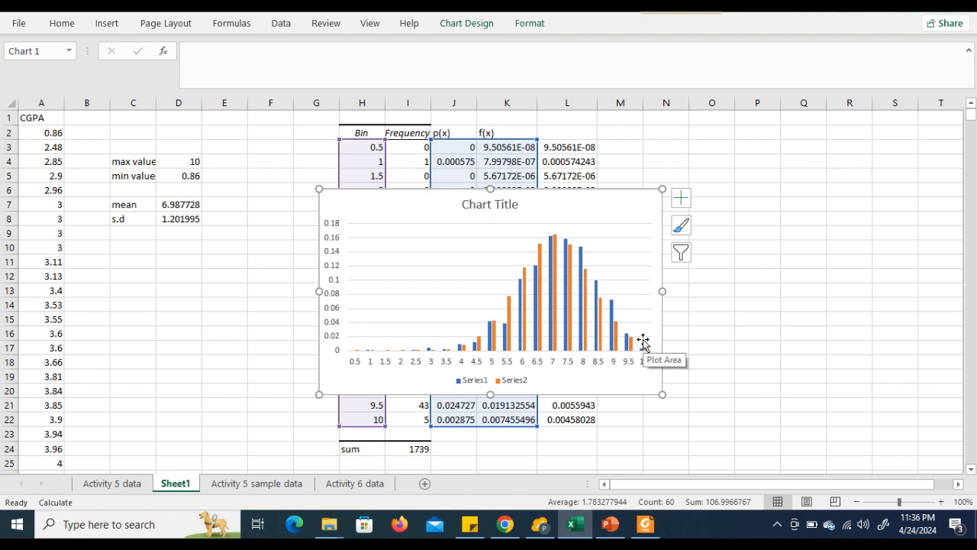
Move the column chart off the table into the empty cells beside the absolute differences.
{"action": "mouse_move", "coordinate": [509, 198]}
{"action": "left_mouse_down"}
{"action": "mouse_move", "coordinate": [568, 224]}
{"action": "mouse_move", "coordinate": [508, 197]}
{"action": "left_mouse_up"}
{"action": "left_click", "coordinate": [891, 174]}
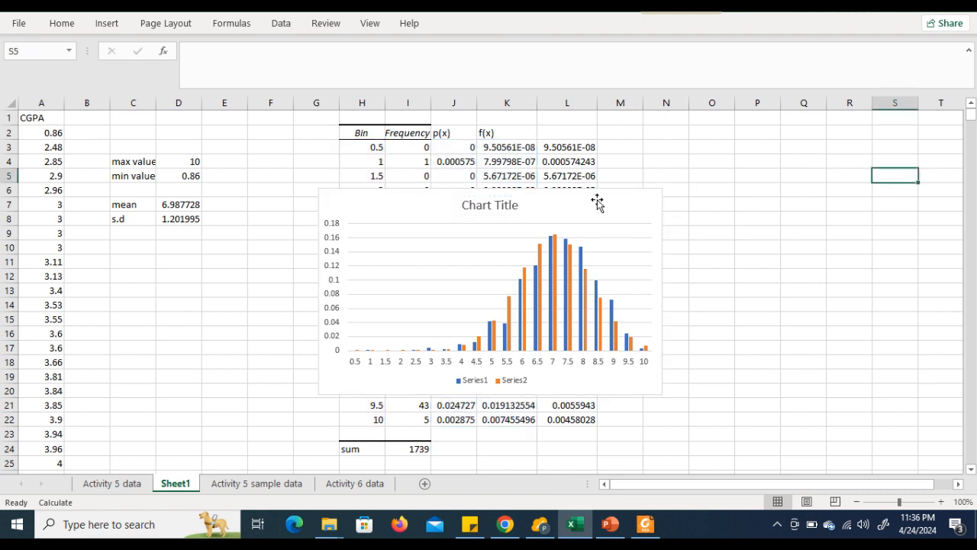
{"action": "left_click_drag", "start_coordinate": [587, 199], "coordinate": [876, 250]}
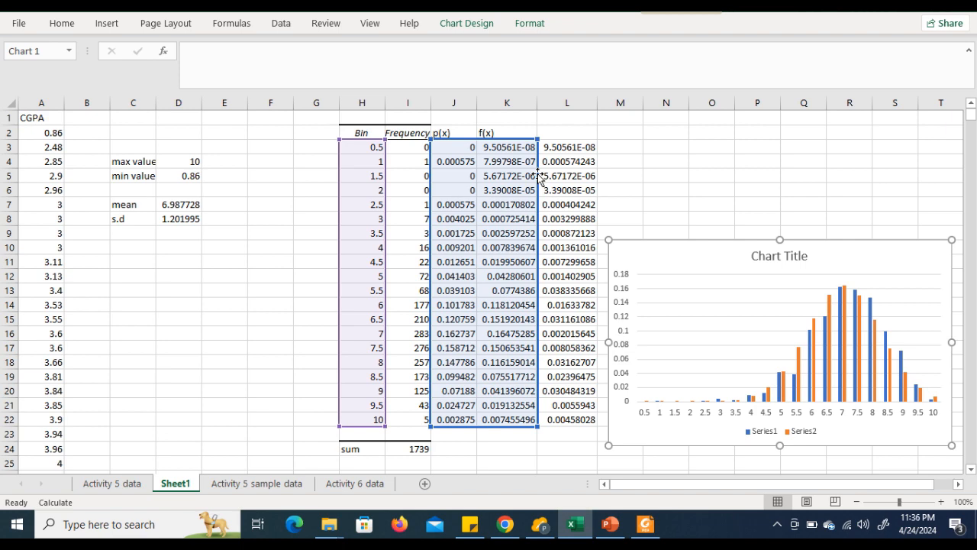
Switch to PowerPoint and handwrite P(4 < X < 6.5) in blue near the top of blank slide 5.
{"action": "left_click", "coordinate": [615, 524]}
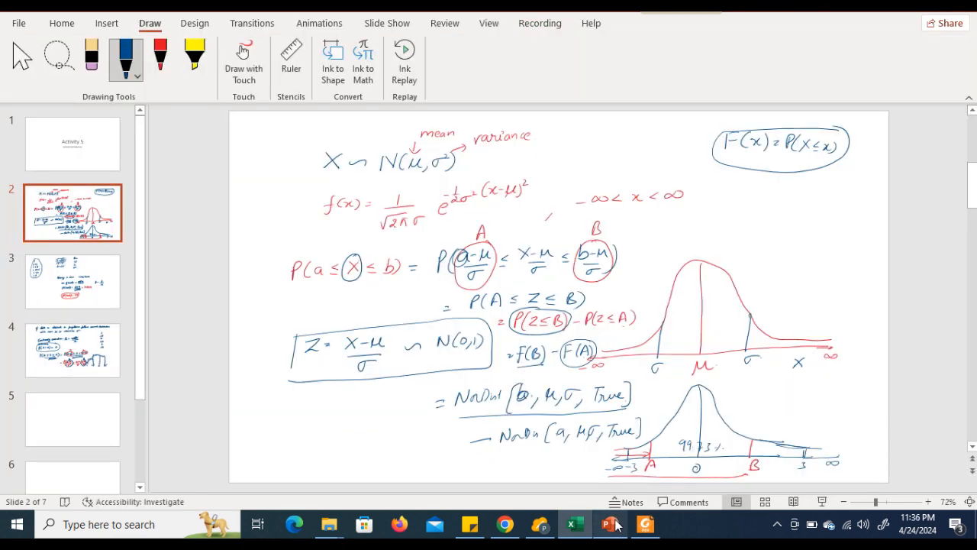
{"action": "left_click", "coordinate": [100, 431]}
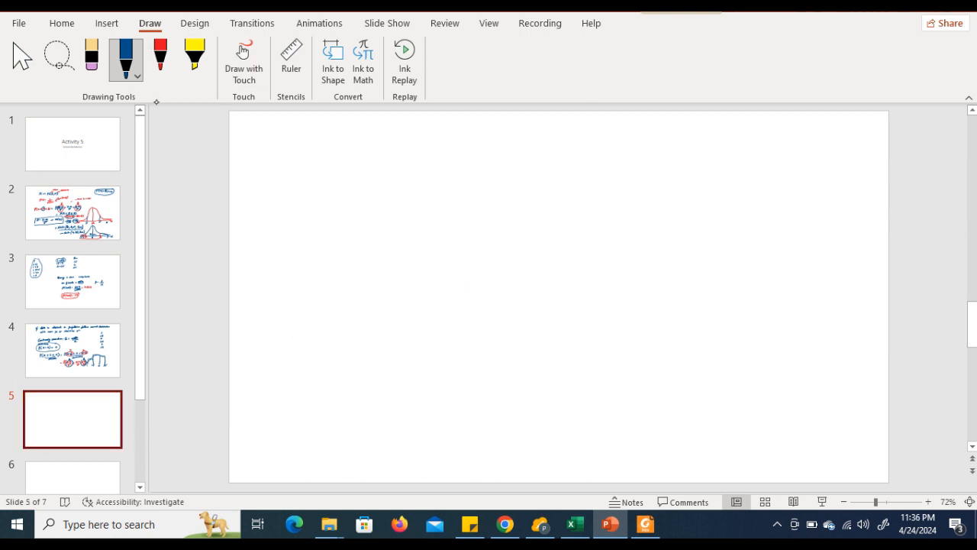
{"action": "mouse_move", "coordinate": [310, 150]}
{"action": "left_mouse_down"}
{"action": "mouse_move", "coordinate": [310, 171]}
{"action": "mouse_move", "coordinate": [312, 161]}
{"action": "mouse_move", "coordinate": [333, 170]}
{"action": "mouse_move", "coordinate": [350, 159]}
{"action": "left_mouse_up"}
{"action": "mouse_move", "coordinate": [355, 150]}
{"action": "left_mouse_down"}
{"action": "mouse_move", "coordinate": [347, 166]}
{"action": "mouse_move", "coordinate": [439, 156]}
{"action": "mouse_move", "coordinate": [452, 165]}
{"action": "left_mouse_up"}
{"action": "left_click", "coordinate": [432, 159]}
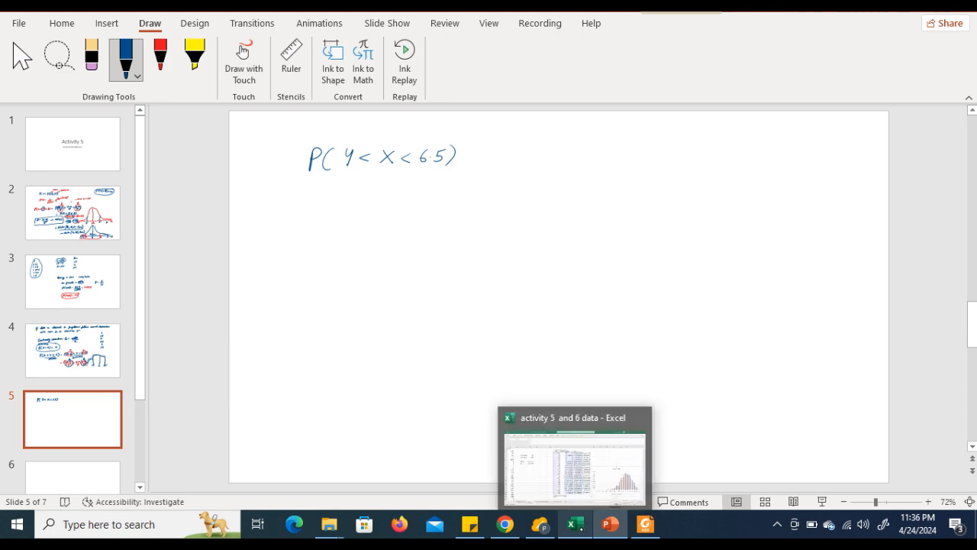
Switch to Excel and check which bins lie strictly between 4 and 6.5.
{"action": "left_click", "coordinate": [575, 524]}
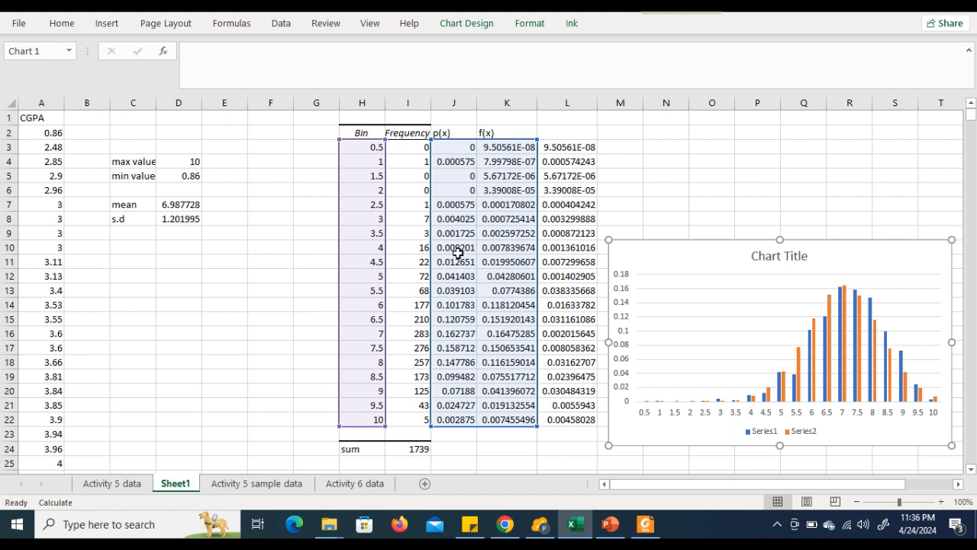
{"action": "left_click", "coordinate": [373, 263]}
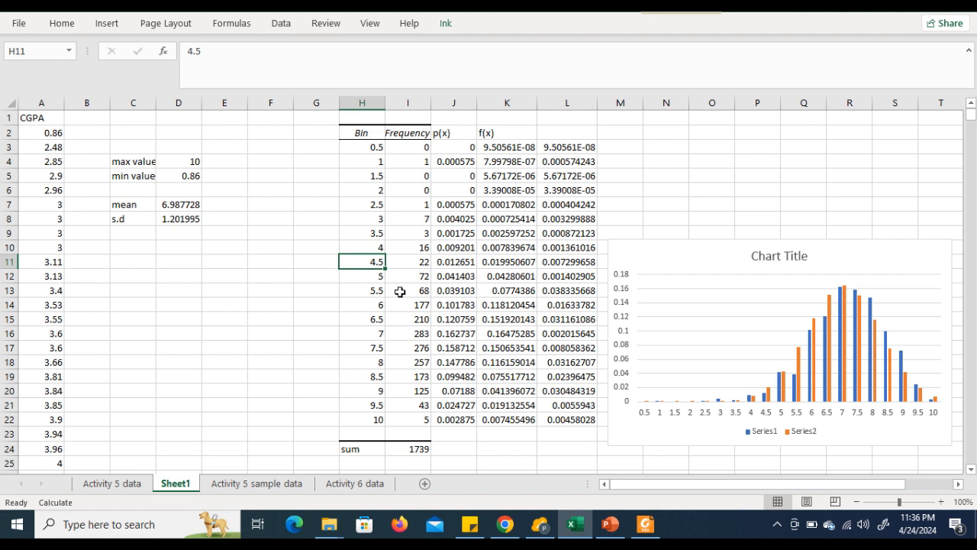
{"action": "left_click", "coordinate": [381, 308]}
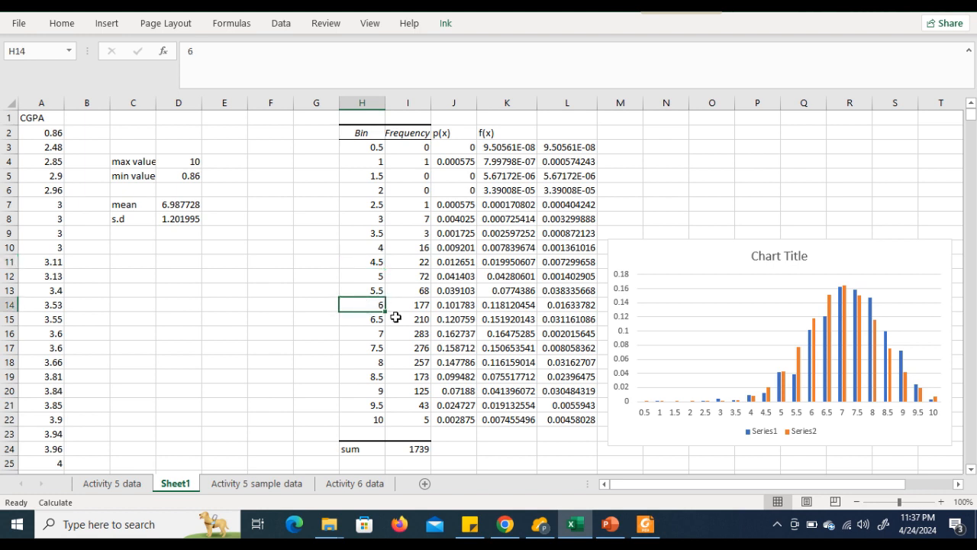
Return to PowerPoint slide 5 and handwrite = P(4.5 ≤ X ≤ 6) after P(4 < X < 6.5).
{"action": "left_click", "coordinate": [610, 523]}
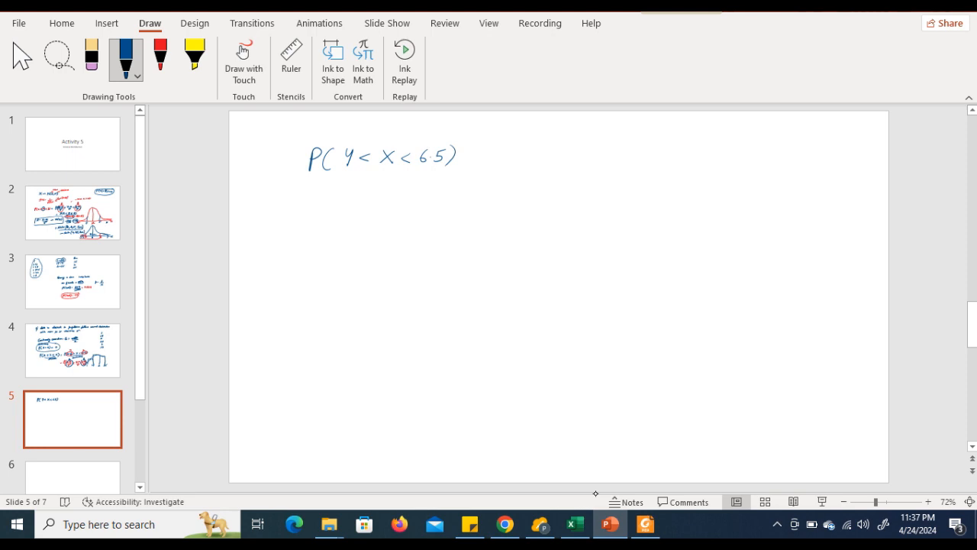
{"action": "left_click_drag", "start_coordinate": [464, 155], "coordinate": [474, 161]}
{"action": "mouse_move", "coordinate": [489, 147]}
{"action": "left_mouse_down"}
{"action": "mouse_move", "coordinate": [488, 162]}
{"action": "mouse_move", "coordinate": [522, 156]}
{"action": "left_mouse_up"}
{"action": "mouse_move", "coordinate": [520, 149]}
{"action": "left_mouse_down"}
{"action": "mouse_move", "coordinate": [519, 160]}
{"action": "mouse_move", "coordinate": [556, 151]}
{"action": "left_mouse_up"}
{"action": "left_click", "coordinate": [525, 157]}
{"action": "left_click_drag", "start_coordinate": [546, 156], "coordinate": [600, 152]}
{"action": "left_click_drag", "start_coordinate": [593, 155], "coordinate": [619, 154]}
{"action": "left_click_drag", "start_coordinate": [626, 139], "coordinate": [628, 157]}
Handwrite the expansion = P(X=4.5) + P(X=5) + P(X=5.5) + P(X=6) beneath P(4.5 ≤ X ≤ 6).
{"action": "left_click_drag", "start_coordinate": [471, 186], "coordinate": [501, 192]}
{"action": "mouse_move", "coordinate": [501, 176]}
{"action": "left_mouse_down"}
{"action": "mouse_move", "coordinate": [510, 192]}
{"action": "mouse_move", "coordinate": [540, 182]}
{"action": "left_mouse_up"}
{"action": "left_click_drag", "start_coordinate": [537, 186], "coordinate": [541, 186]}
{"action": "left_click_drag", "start_coordinate": [548, 177], "coordinate": [551, 183]}
{"action": "left_click_drag", "start_coordinate": [553, 179], "coordinate": [566, 188]}
{"action": "left_click", "coordinate": [560, 185]}
{"action": "left_click_drag", "start_coordinate": [576, 175], "coordinate": [576, 190]}
{"action": "left_click_drag", "start_coordinate": [585, 182], "coordinate": [602, 184]}
{"action": "mouse_move", "coordinate": [616, 175]}
{"action": "left_mouse_down"}
{"action": "mouse_move", "coordinate": [612, 190]}
{"action": "mouse_move", "coordinate": [630, 187]}
{"action": "left_mouse_up"}
{"action": "mouse_move", "coordinate": [631, 178]}
{"action": "left_mouse_down"}
{"action": "mouse_move", "coordinate": [621, 187]}
{"action": "mouse_move", "coordinate": [641, 177]}
{"action": "left_mouse_up"}
{"action": "left_click_drag", "start_coordinate": [637, 181], "coordinate": [679, 179]}
{"action": "mouse_move", "coordinate": [675, 174]}
{"action": "left_mouse_down"}
{"action": "mouse_move", "coordinate": [674, 183]}
{"action": "mouse_move", "coordinate": [689, 177]}
{"action": "left_mouse_up"}
{"action": "mouse_move", "coordinate": [700, 171]}
{"action": "left_mouse_down"}
{"action": "mouse_move", "coordinate": [698, 184]}
{"action": "mouse_move", "coordinate": [713, 180]}
{"action": "left_mouse_up"}
{"action": "mouse_move", "coordinate": [712, 171]}
{"action": "left_mouse_down"}
{"action": "mouse_move", "coordinate": [703, 180]}
{"action": "mouse_move", "coordinate": [727, 182]}
{"action": "mouse_move", "coordinate": [734, 169]}
{"action": "left_mouse_up"}
{"action": "left_click_drag", "start_coordinate": [741, 171], "coordinate": [740, 181]}
{"action": "left_click_drag", "start_coordinate": [742, 170], "coordinate": [753, 182]}
{"action": "left_click_drag", "start_coordinate": [761, 175], "coordinate": [794, 182]}
{"action": "left_click_drag", "start_coordinate": [800, 171], "coordinate": [808, 179]}
{"action": "mouse_move", "coordinate": [808, 170]}
{"action": "left_mouse_down"}
{"action": "mouse_move", "coordinate": [800, 179]}
{"action": "mouse_move", "coordinate": [826, 178]}
{"action": "left_mouse_up"}
{"action": "left_click_drag", "start_coordinate": [835, 167], "coordinate": [837, 183]}
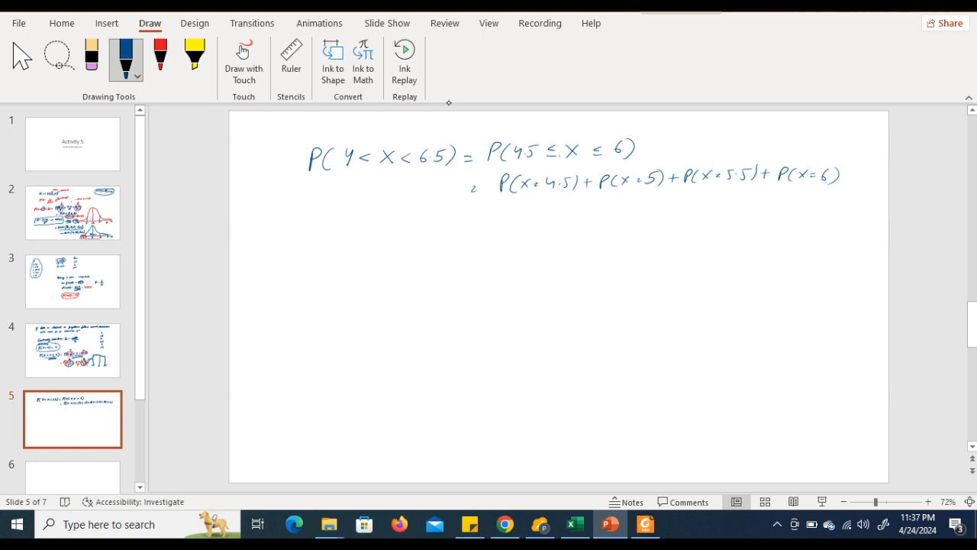
Start a second derivation below the first by handwriting P(4 < X < 6.5) = P(4.5 ≤ X ≤ 6).
{"action": "mouse_move", "coordinate": [324, 231]}
{"action": "left_mouse_down"}
{"action": "mouse_move", "coordinate": [323, 255]}
{"action": "mouse_move", "coordinate": [326, 243]}
{"action": "mouse_move", "coordinate": [345, 256]}
{"action": "mouse_move", "coordinate": [366, 240]}
{"action": "left_mouse_up"}
{"action": "mouse_move", "coordinate": [365, 233]}
{"action": "left_mouse_down"}
{"action": "mouse_move", "coordinate": [365, 251]}
{"action": "mouse_move", "coordinate": [482, 238]}
{"action": "left_mouse_up"}
{"action": "left_click", "coordinate": [447, 239]}
{"action": "left_click_drag", "start_coordinate": [474, 242], "coordinate": [483, 242]}
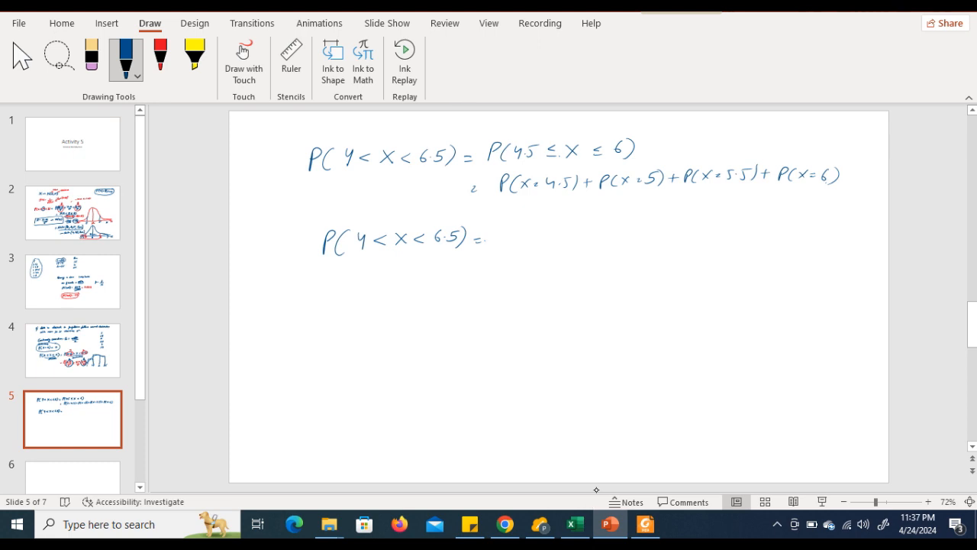
{"action": "mouse_move", "coordinate": [502, 229]}
{"action": "left_mouse_down"}
{"action": "mouse_move", "coordinate": [501, 243]}
{"action": "mouse_move", "coordinate": [536, 235]}
{"action": "left_mouse_up"}
{"action": "mouse_move", "coordinate": [537, 231]}
{"action": "left_mouse_down"}
{"action": "mouse_move", "coordinate": [535, 242]}
{"action": "mouse_move", "coordinate": [561, 227]}
{"action": "mouse_move", "coordinate": [549, 239]}
{"action": "mouse_move", "coordinate": [583, 235]}
{"action": "left_mouse_up"}
{"action": "left_click", "coordinate": [544, 236]}
{"action": "left_click_drag", "start_coordinate": [573, 239], "coordinate": [622, 236]}
{"action": "left_click_drag", "start_coordinate": [614, 238], "coordinate": [636, 236]}
{"action": "left_click_drag", "start_coordinate": [648, 222], "coordinate": [643, 244]}
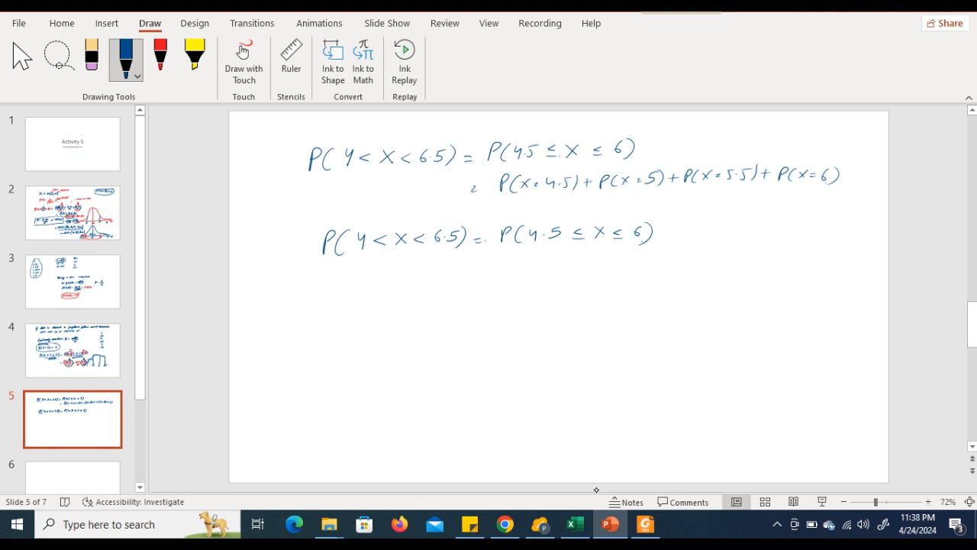
Handwrite the continuity-corrected line = P(4.5 − 0.25 ≤ X ≤ 6 + 0.25) under the second derivation.
{"action": "left_click_drag", "start_coordinate": [484, 270], "coordinate": [495, 270]}
{"action": "mouse_move", "coordinate": [485, 275]}
{"action": "left_mouse_down"}
{"action": "mouse_move", "coordinate": [514, 282]}
{"action": "mouse_move", "coordinate": [542, 271]}
{"action": "left_mouse_up"}
{"action": "mouse_move", "coordinate": [541, 264]}
{"action": "left_mouse_down"}
{"action": "mouse_move", "coordinate": [541, 278]}
{"action": "mouse_move", "coordinate": [553, 276]}
{"action": "left_mouse_up"}
{"action": "left_click", "coordinate": [548, 271]}
{"action": "left_click_drag", "start_coordinate": [554, 264], "coordinate": [600, 273]}
{"action": "left_click", "coordinate": [587, 273]}
{"action": "left_click_drag", "start_coordinate": [602, 265], "coordinate": [607, 264]}
{"action": "left_click_drag", "start_coordinate": [618, 269], "coordinate": [665, 272]}
{"action": "mouse_move", "coordinate": [681, 258]}
{"action": "left_mouse_down"}
{"action": "mouse_move", "coordinate": [677, 268]}
{"action": "mouse_move", "coordinate": [694, 265]}
{"action": "mouse_move", "coordinate": [689, 272]}
{"action": "mouse_move", "coordinate": [699, 261]}
{"action": "mouse_move", "coordinate": [730, 272]}
{"action": "left_mouse_up"}
{"action": "left_click", "coordinate": [704, 268]}
Handwrite the simplified probability line starting with = P(4.25 below the continuity correction.
{"action": "left_click_drag", "start_coordinate": [497, 299], "coordinate": [505, 299]}
{"action": "left_click_drag", "start_coordinate": [498, 302], "coordinate": [522, 307]}
{"action": "mouse_move", "coordinate": [523, 296]}
{"action": "left_mouse_down"}
{"action": "mouse_move", "coordinate": [532, 294]}
{"action": "mouse_move", "coordinate": [526, 300]}
{"action": "left_mouse_up"}
{"action": "mouse_move", "coordinate": [543, 292]}
{"action": "left_mouse_down"}
{"action": "mouse_move", "coordinate": [539, 308]}
{"action": "mouse_move", "coordinate": [581, 300]}
{"action": "left_mouse_up"}
{"action": "left_click", "coordinate": [563, 301]}
{"action": "left_click_drag", "start_coordinate": [598, 295], "coordinate": [603, 294]}
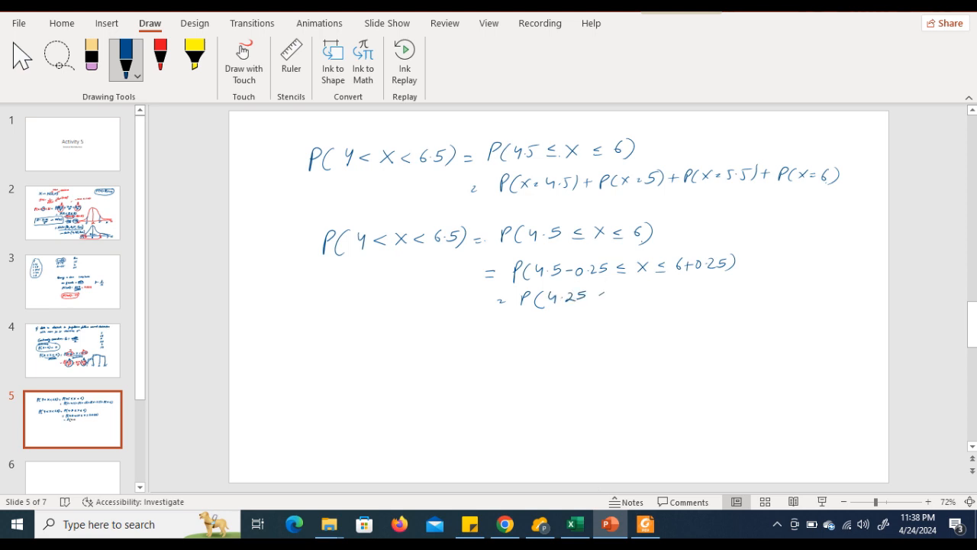